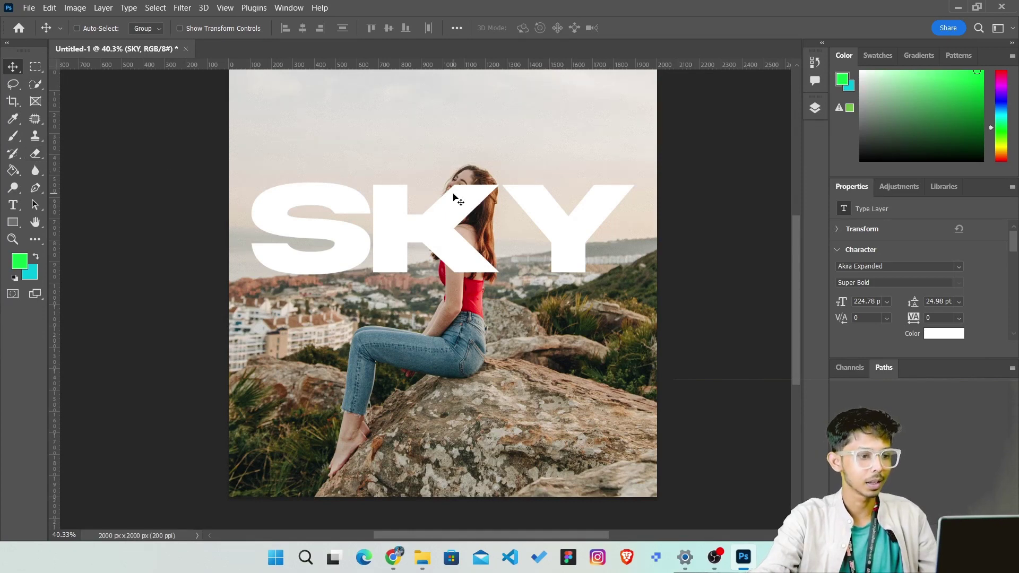
Step: Show the Layers panel, then undo an Eraser rasterize so SKY stays editable text
left_click(815, 109)
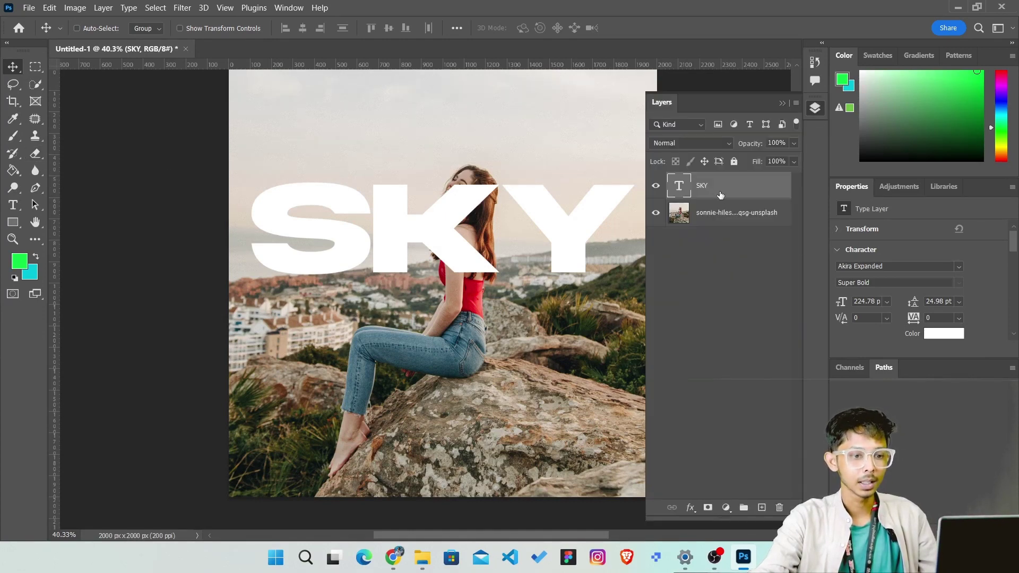
left_click(35, 154)
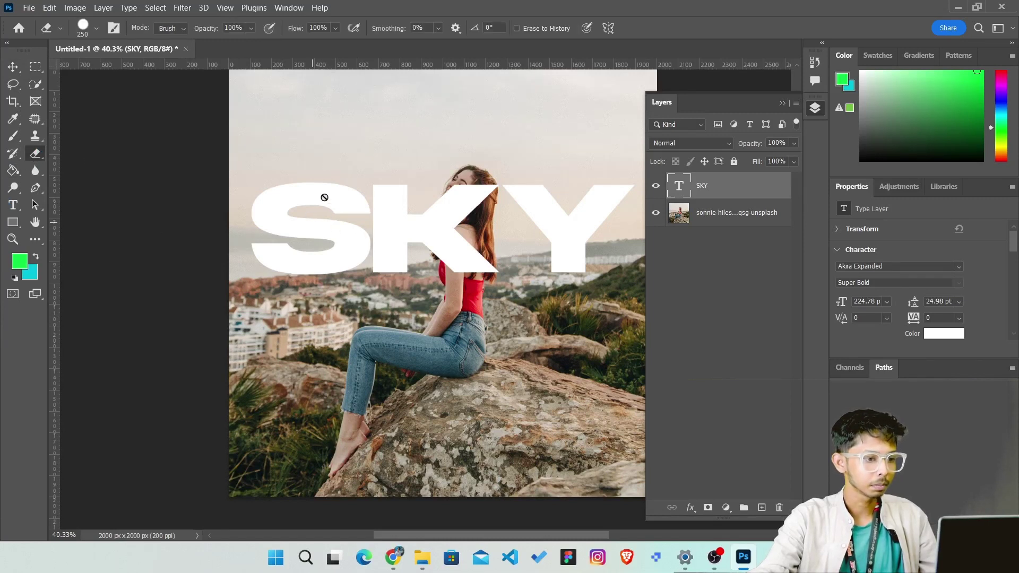
left_click(336, 192)
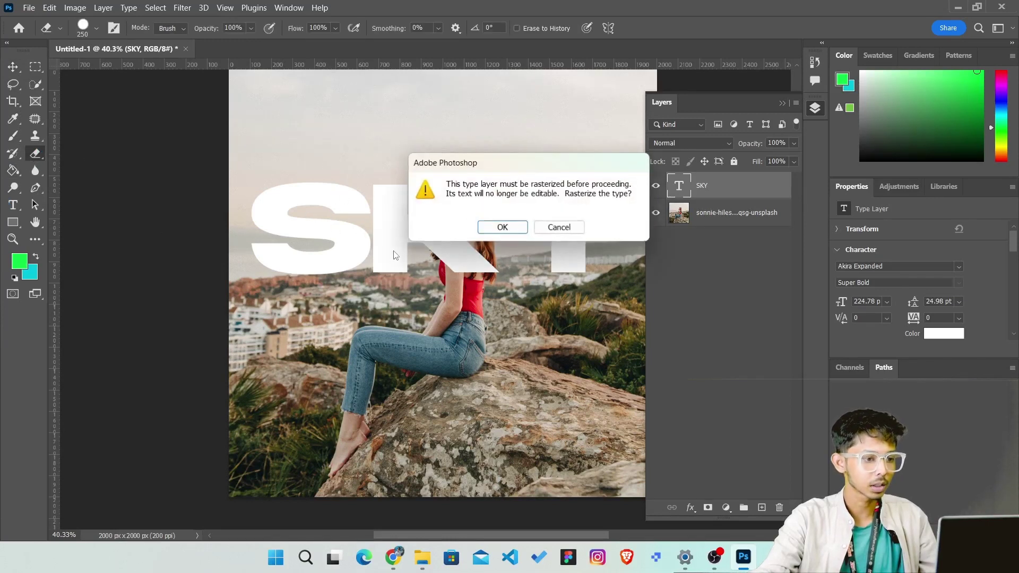
left_click(497, 228)
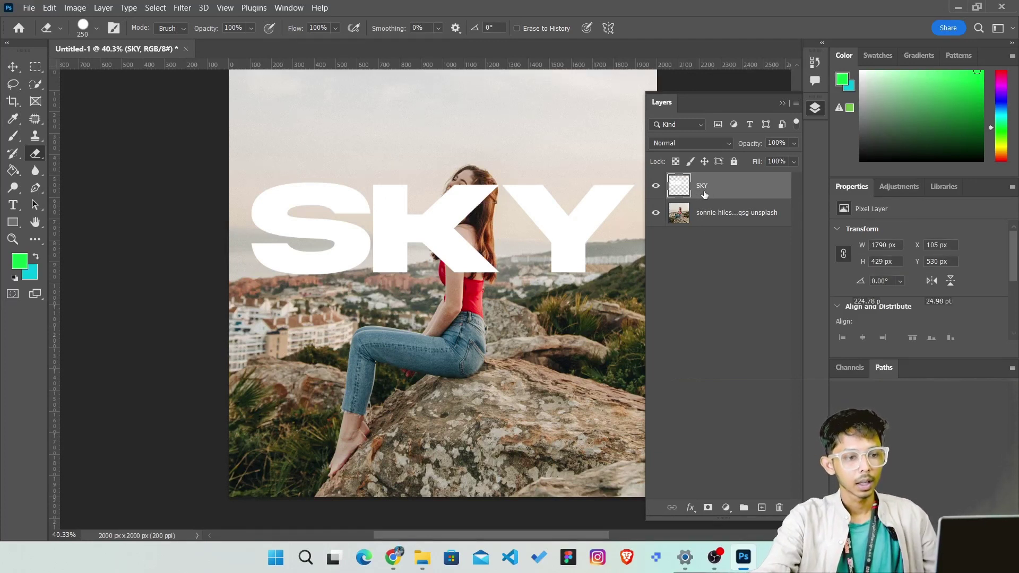
key("ctrl+z")
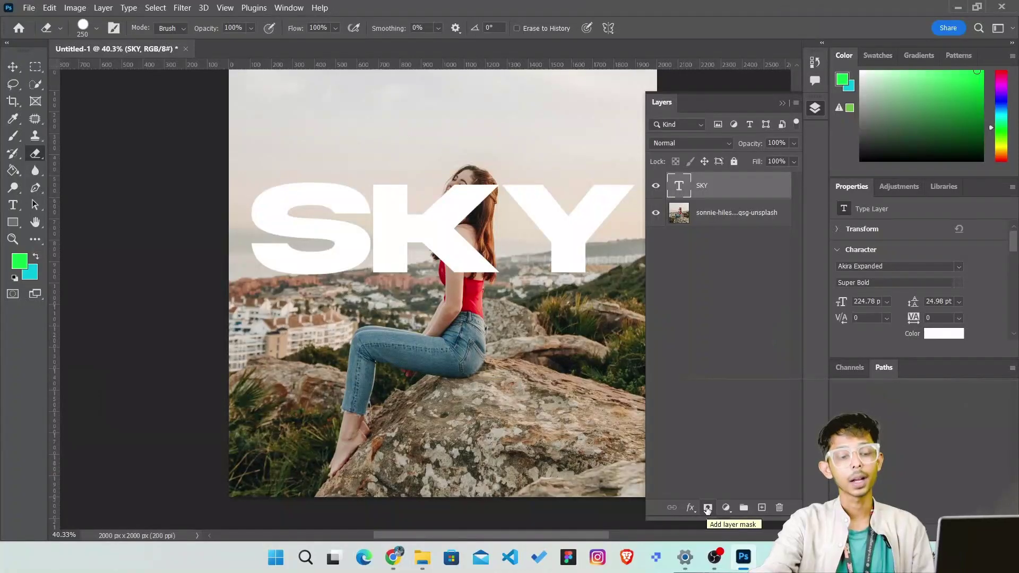
Step: Add an empty layer mask to the SKY type layer
left_click(708, 508)
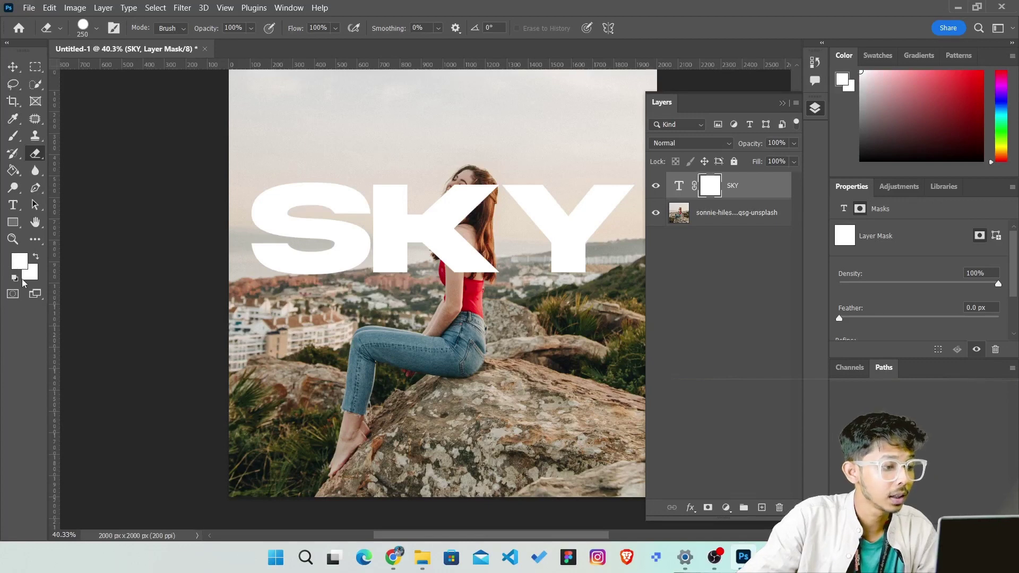
Step: Reset to default colours and swap them so black is the foreground and white the background
left_click(20, 262)
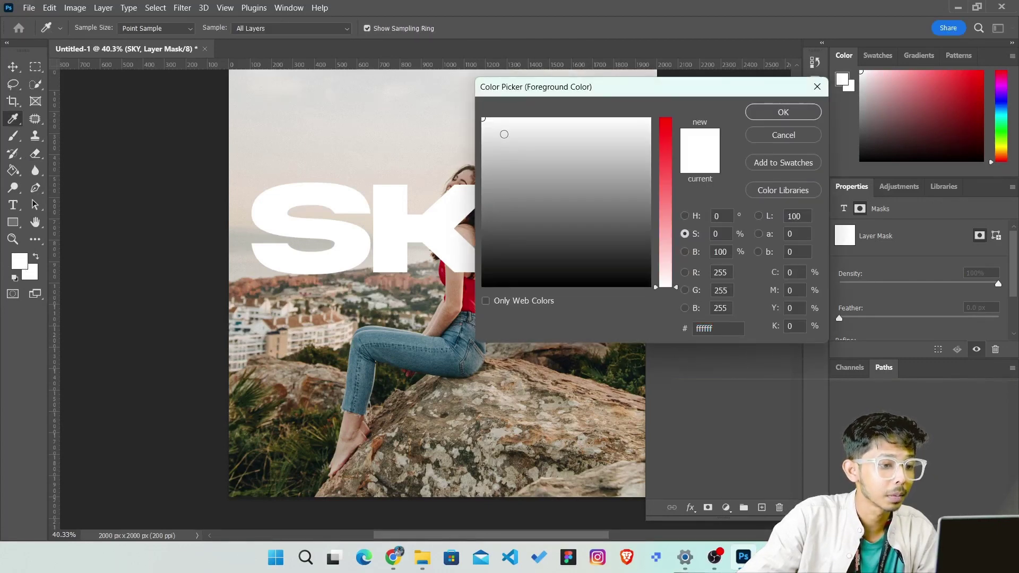
left_click(758, 118)
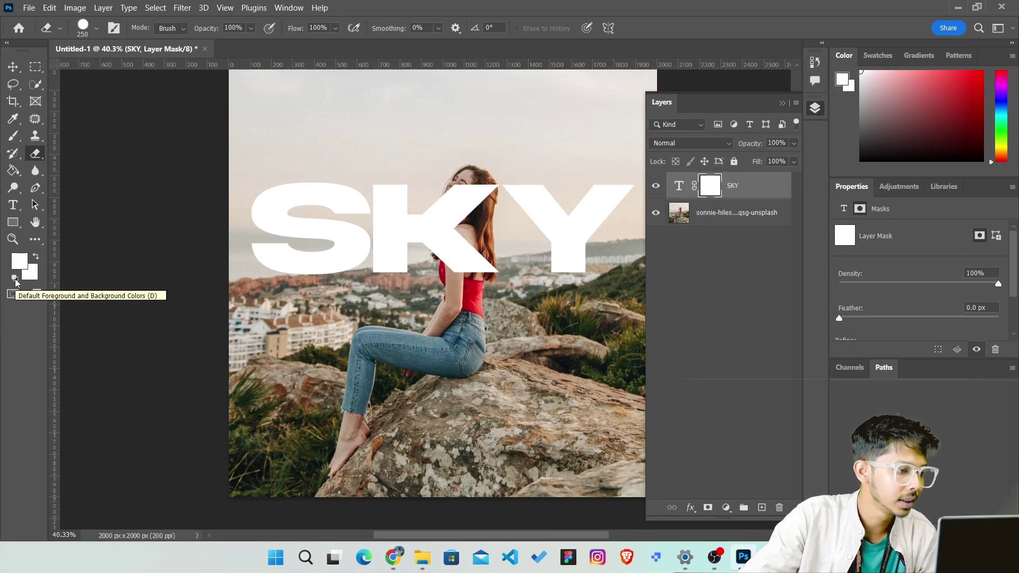
left_click(15, 280)
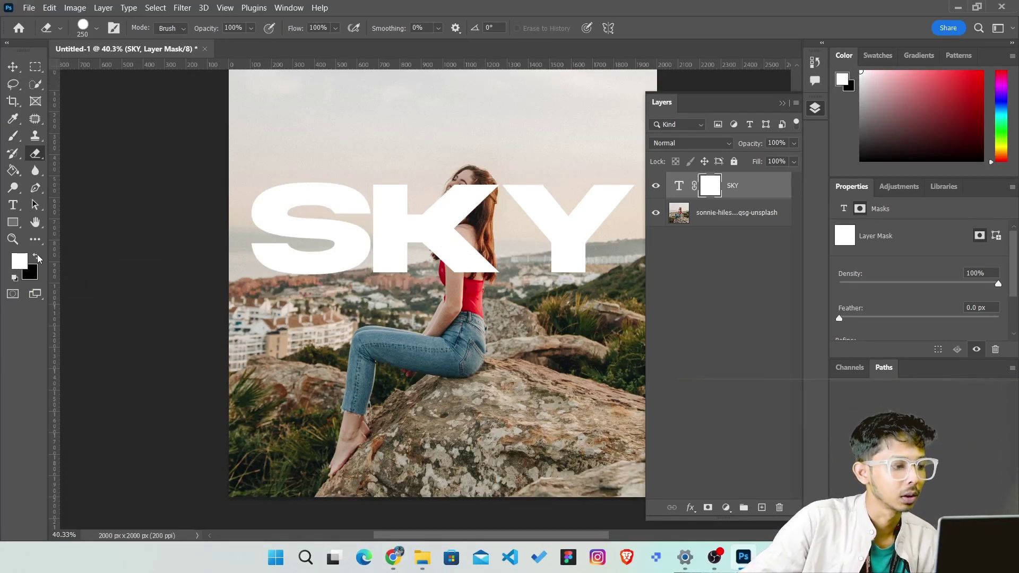
left_click(39, 254)
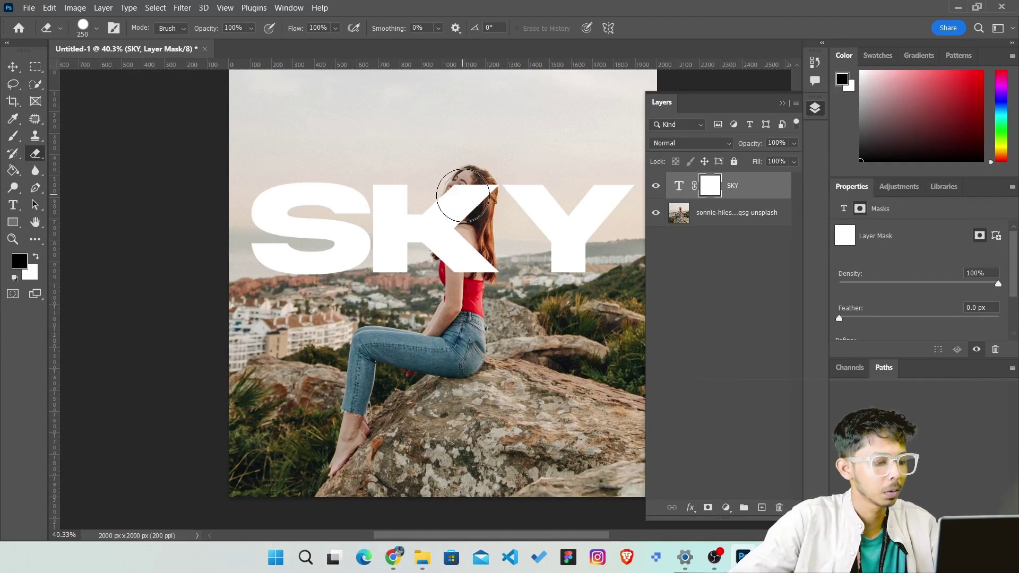
Step: Zoom in and try a 100 px black brush stroke on the SKY mask over her face
scroll(465, 178, "up", 5)
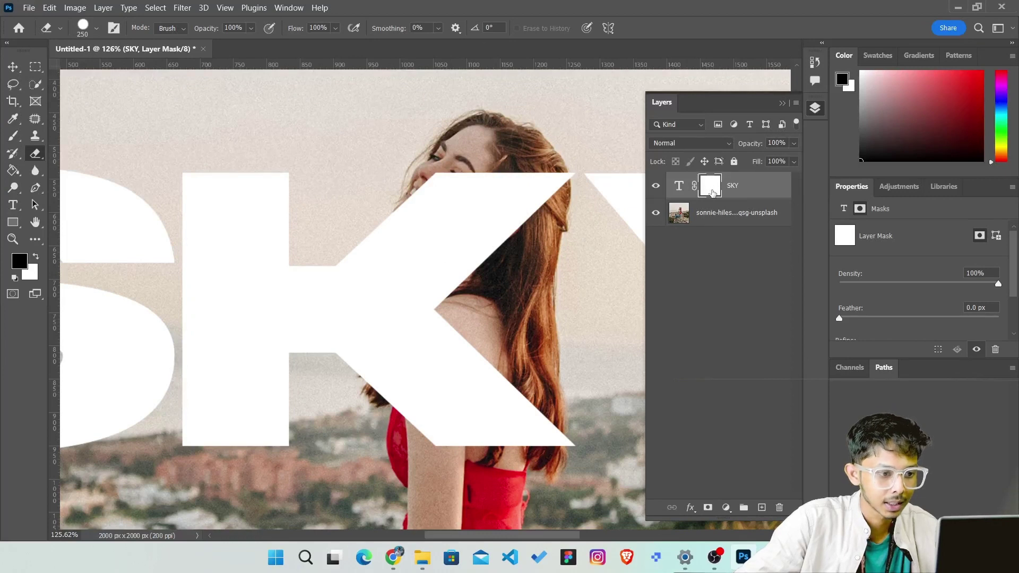
key("bracketleft")
key("bracketleft")
key("bracketleft")
key("bracketleft")
key("bracketleft")
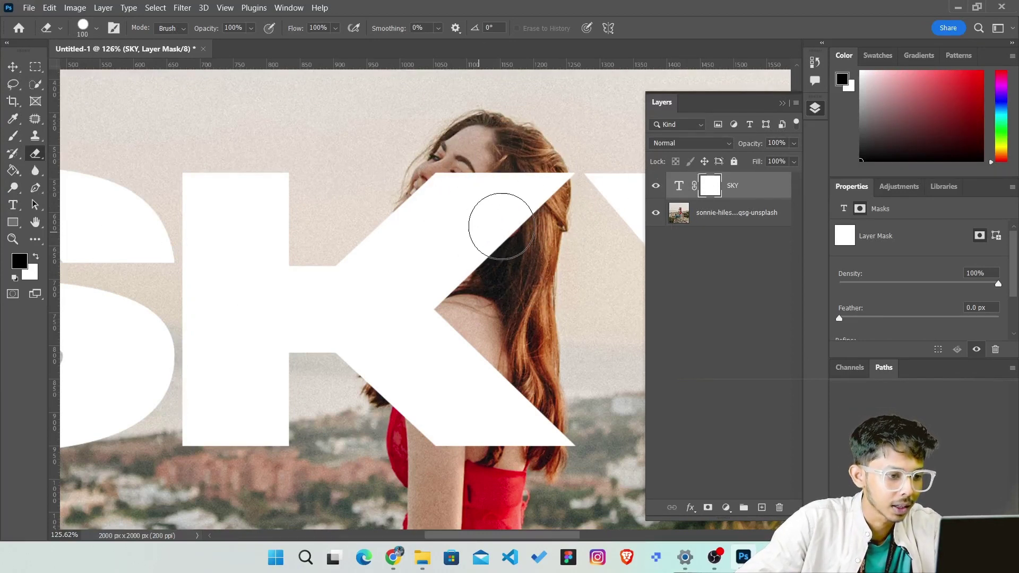
left_click(337, 30)
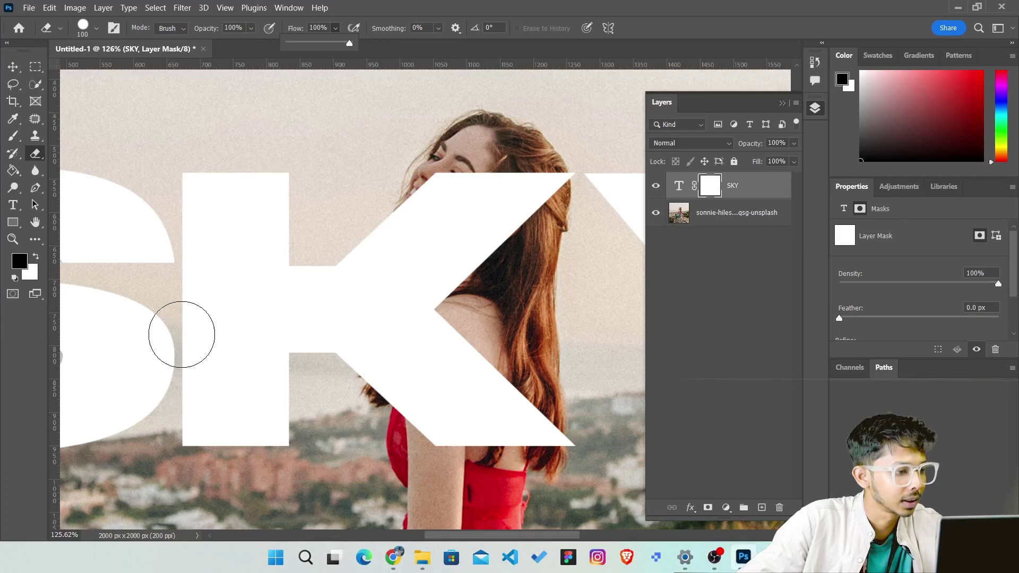
left_click(711, 192)
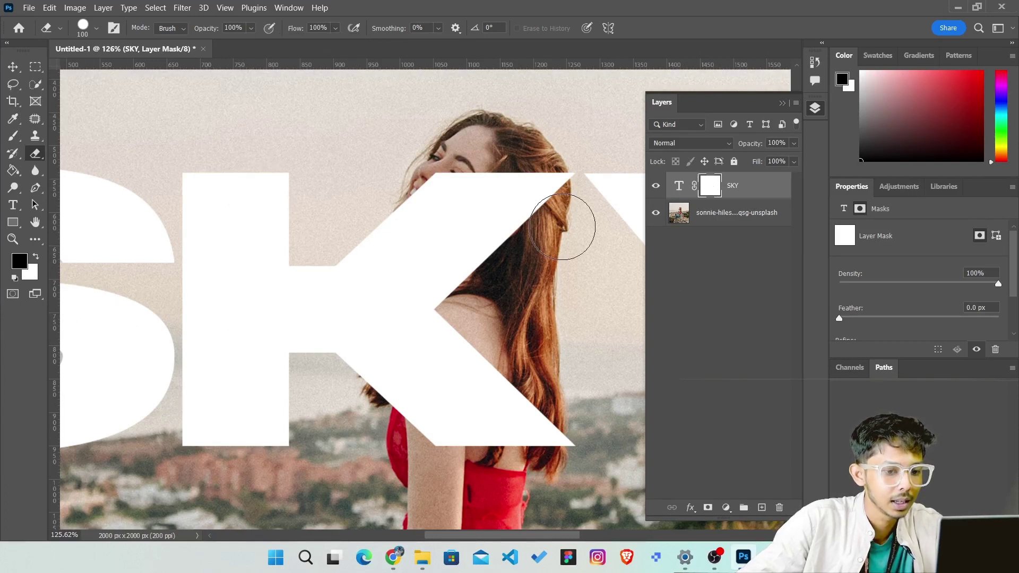
left_click(12, 139)
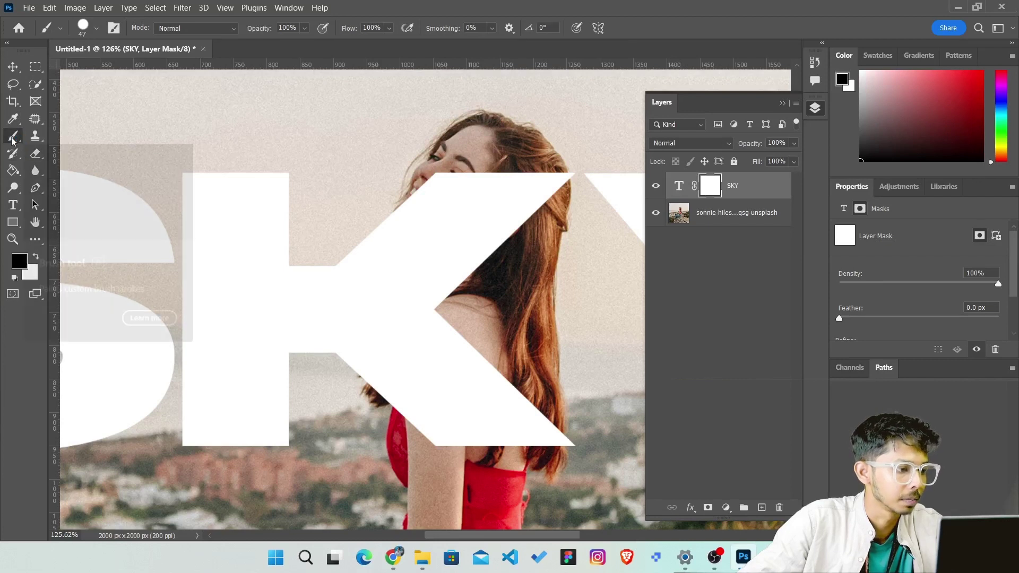
mouse_move(471, 179)
left_mouse_down()
mouse_move(442, 177)
mouse_move(467, 228)
mouse_move(505, 195)
mouse_move(474, 195)
left_mouse_up()
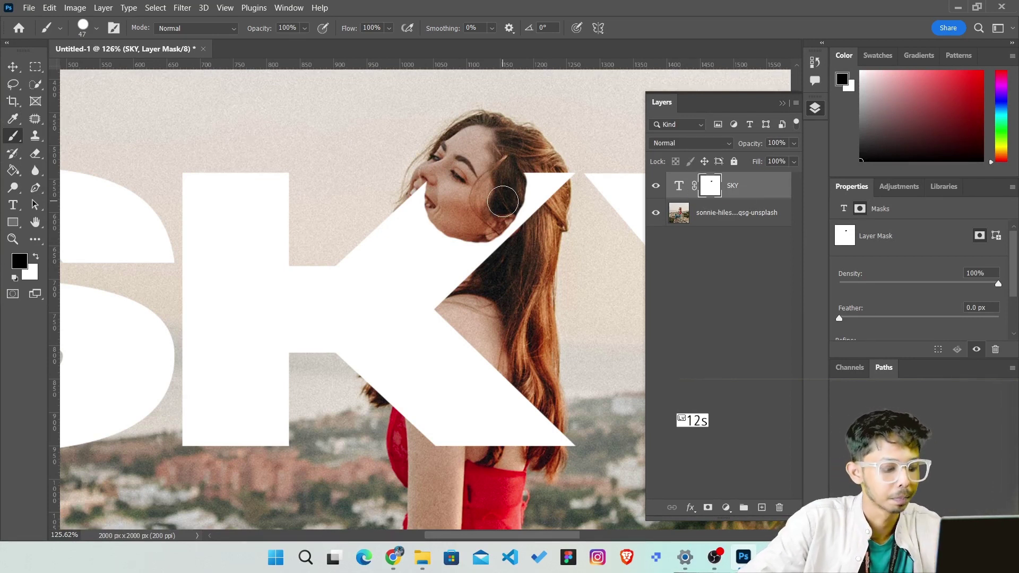
key("ctrl+z")
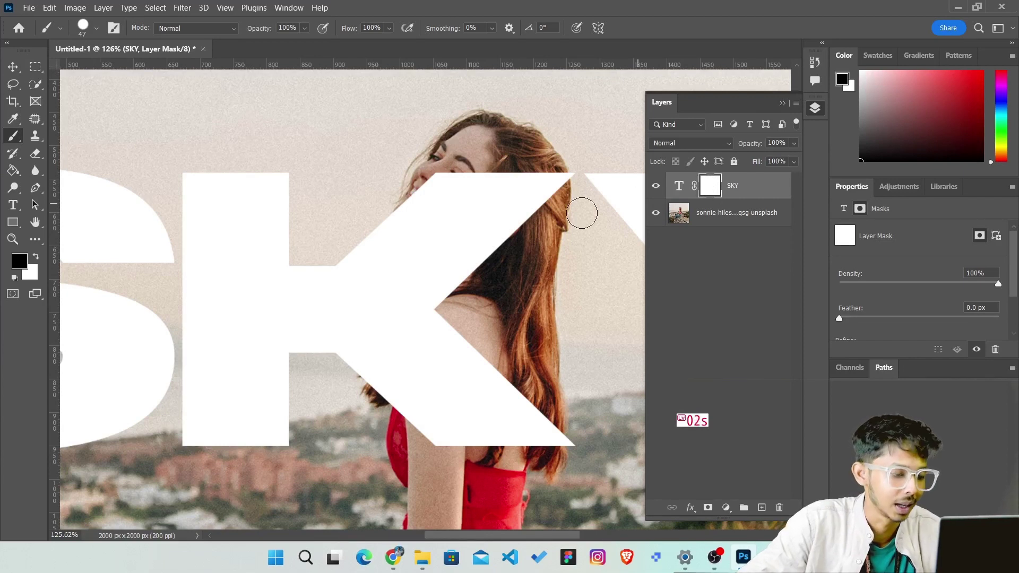
Step: Mask more of the K over her face and chin, undoing unwanted strokes
left_click_drag(579, 209, 552, 186)
left_click_drag(462, 186, 475, 194)
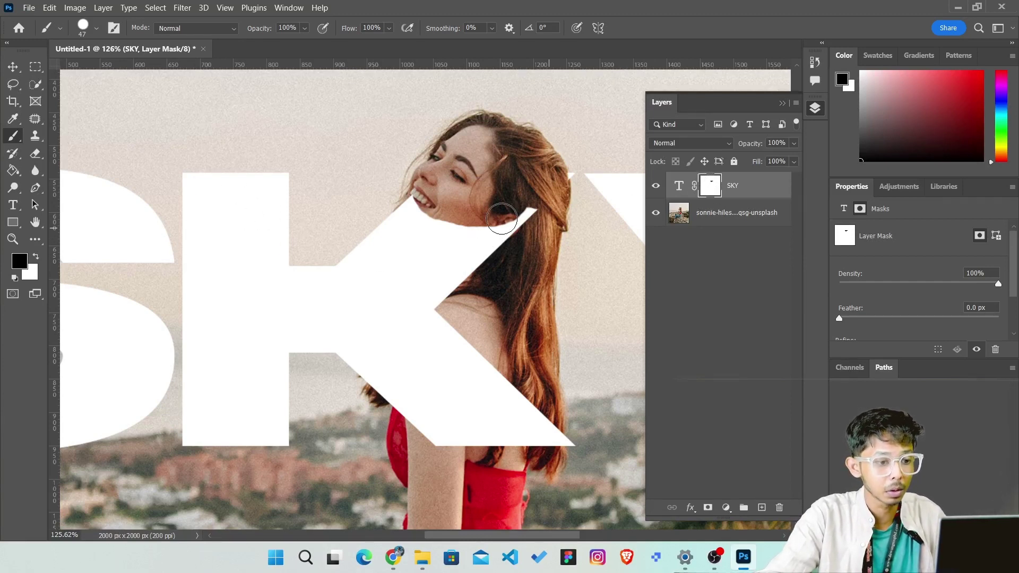
mouse_move(414, 198)
left_mouse_down()
mouse_move(524, 205)
mouse_move(452, 232)
mouse_move(414, 216)
mouse_move(418, 232)
mouse_move(512, 292)
mouse_move(496, 234)
mouse_move(450, 255)
mouse_move(475, 266)
left_mouse_up()
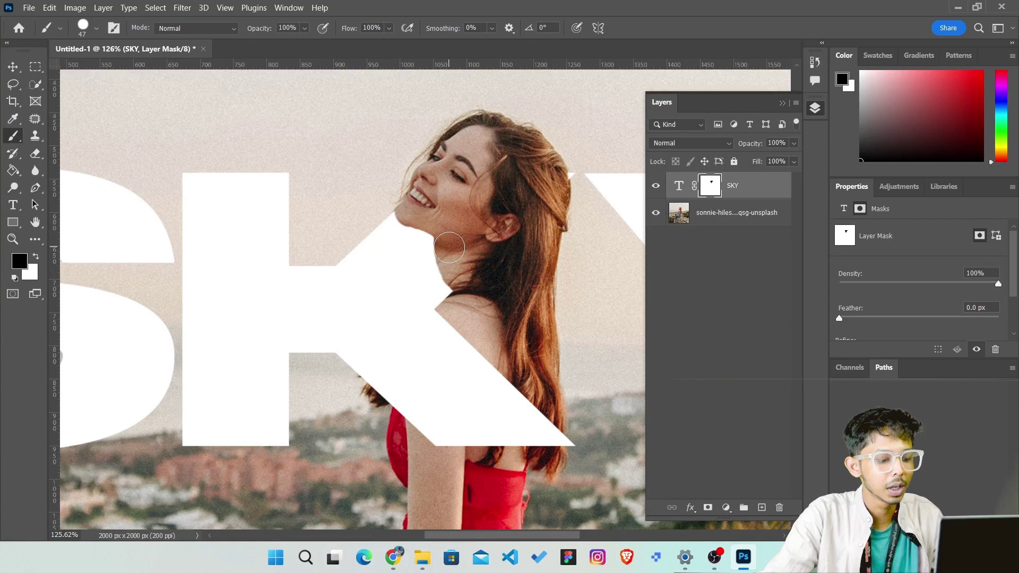
key("ctrl+z")
key("ctrl+shift+z")
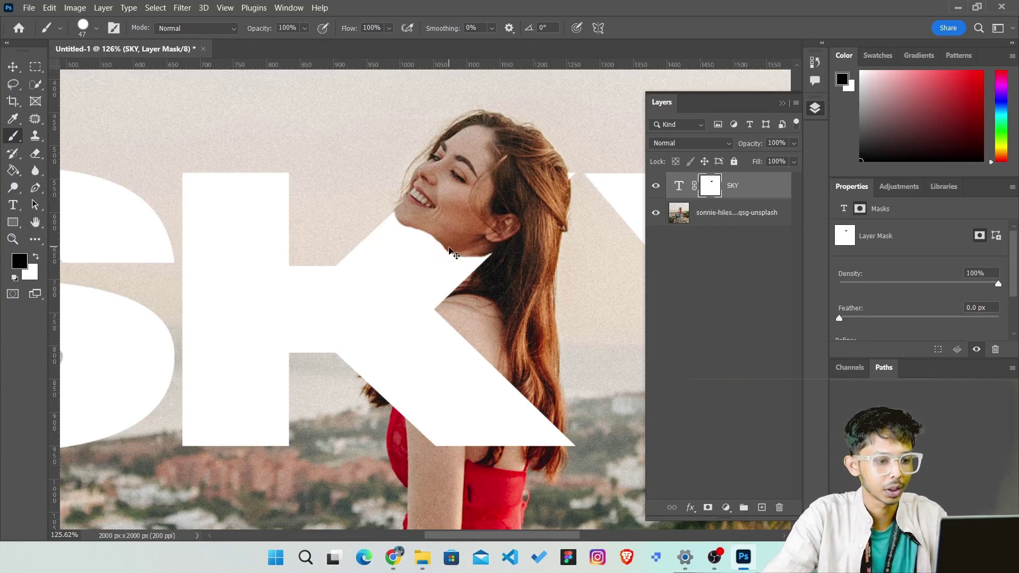
key("ctrl+z")
key("ctrl+z")
key("ctrl+z")
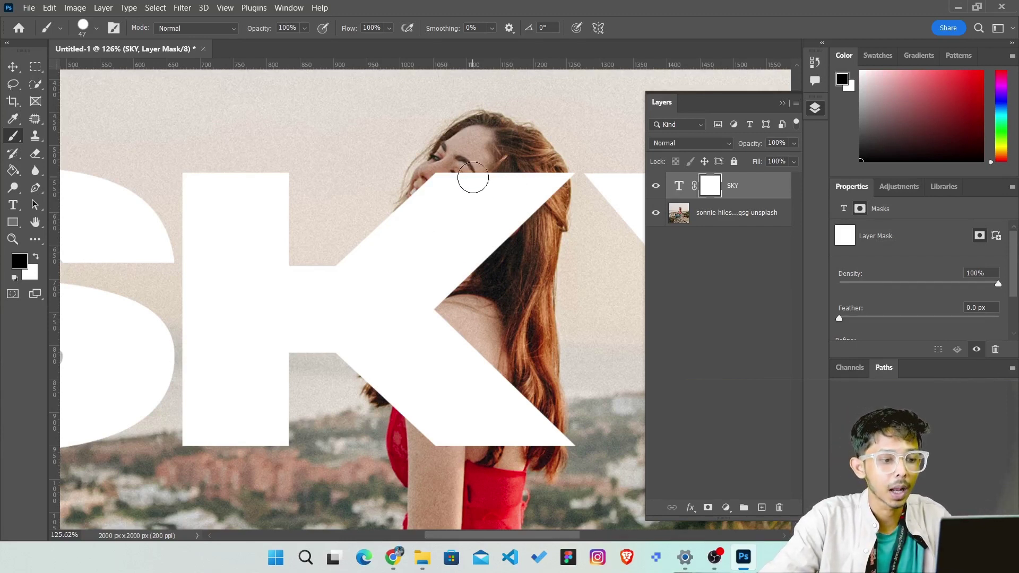
Step: Reveal her face and hair with a 90 px brush, repaint the K edge in white, and zoom out
key("bracketright")
key("bracketright")
key("bracketright")
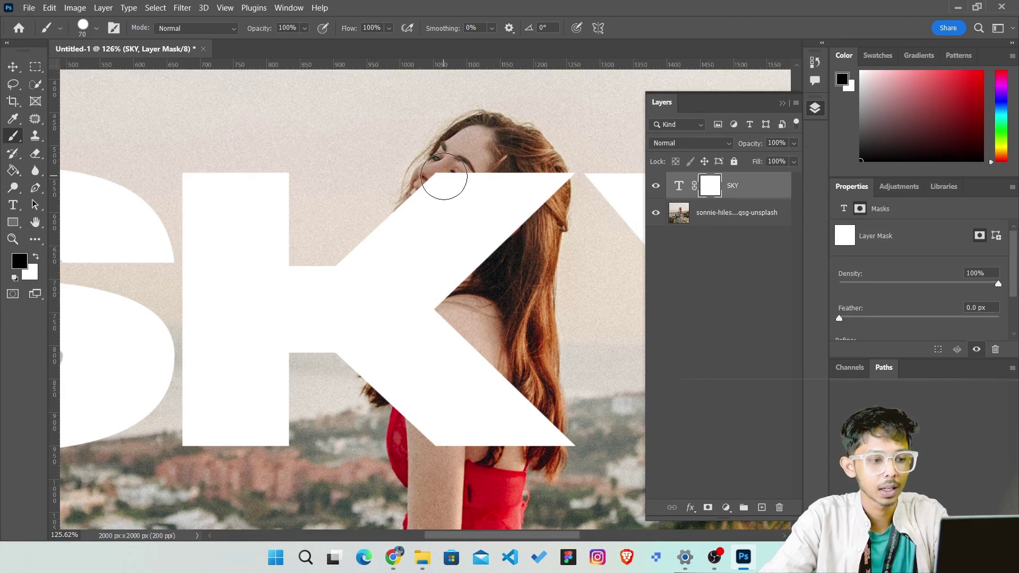
mouse_move(444, 182)
left_mouse_down()
mouse_move(424, 312)
mouse_move(532, 150)
mouse_move(488, 223)
left_mouse_up()
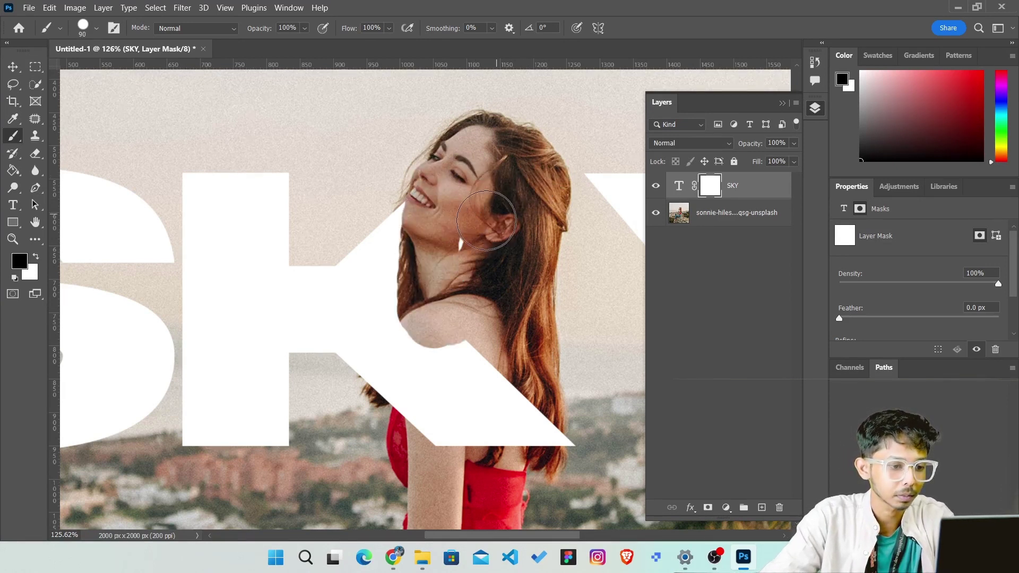
left_click(38, 257)
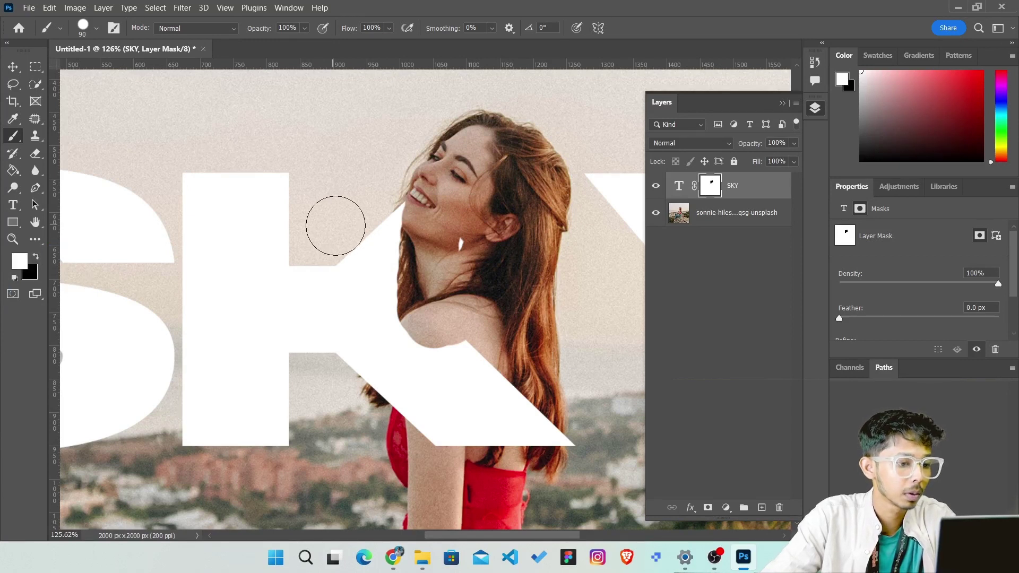
mouse_move(452, 281)
left_mouse_down()
mouse_move(466, 229)
mouse_move(501, 230)
mouse_move(478, 216)
mouse_move(509, 214)
left_mouse_up()
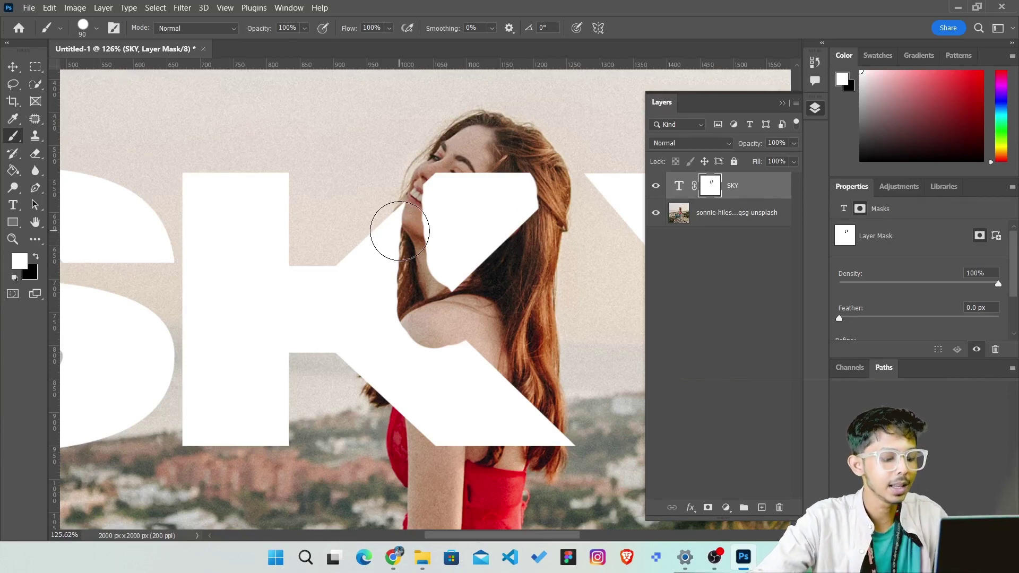
scroll(400, 231, "down", 3)
scroll(531, 217, "down", 3)
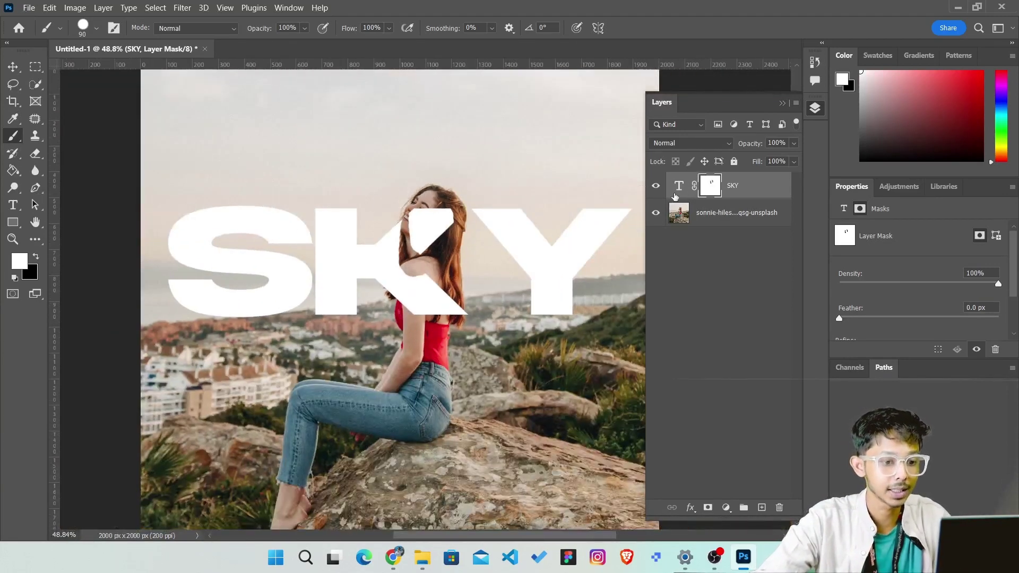
Step: Try replacing the K in the SKY text, undo back to SKY, and commit the edit
key("ctrl+2")
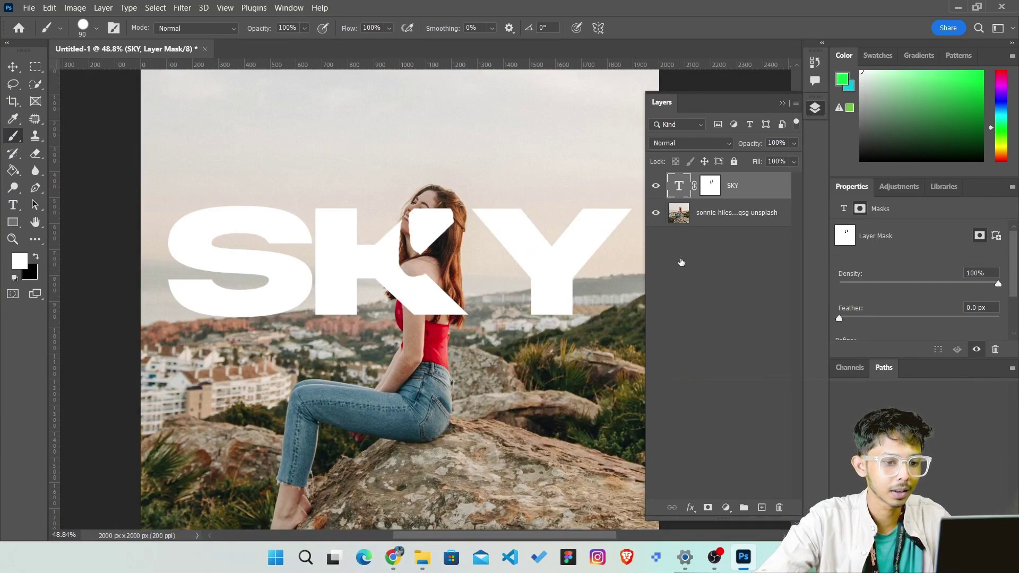
key("t")
double_click(443, 240)
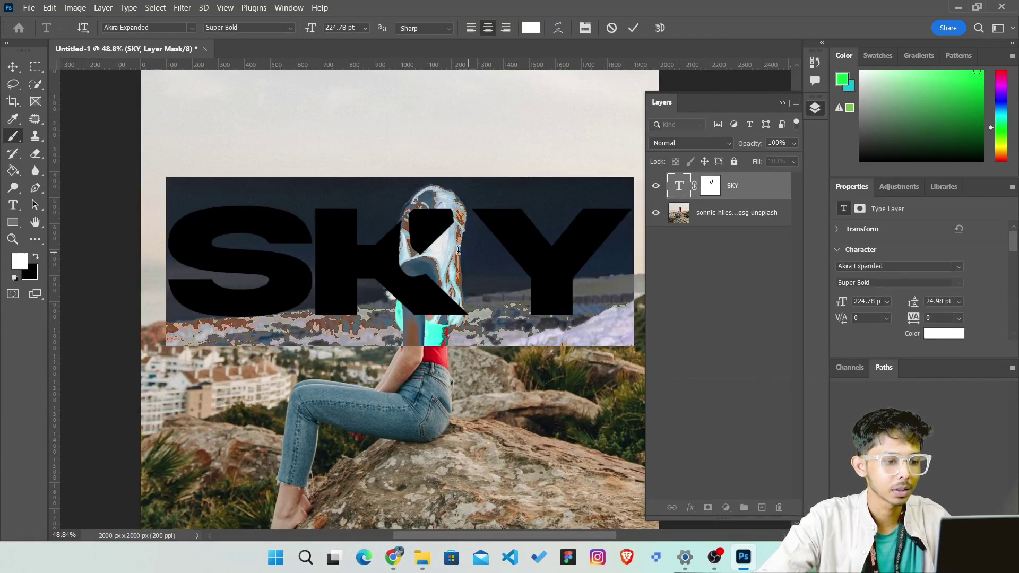
left_click(477, 265)
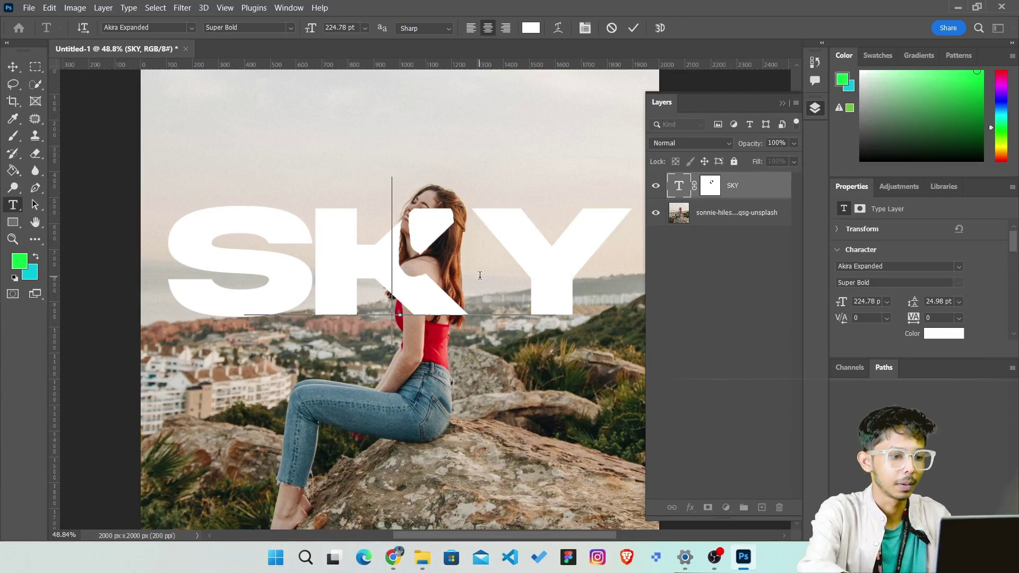
key("BackSpace")
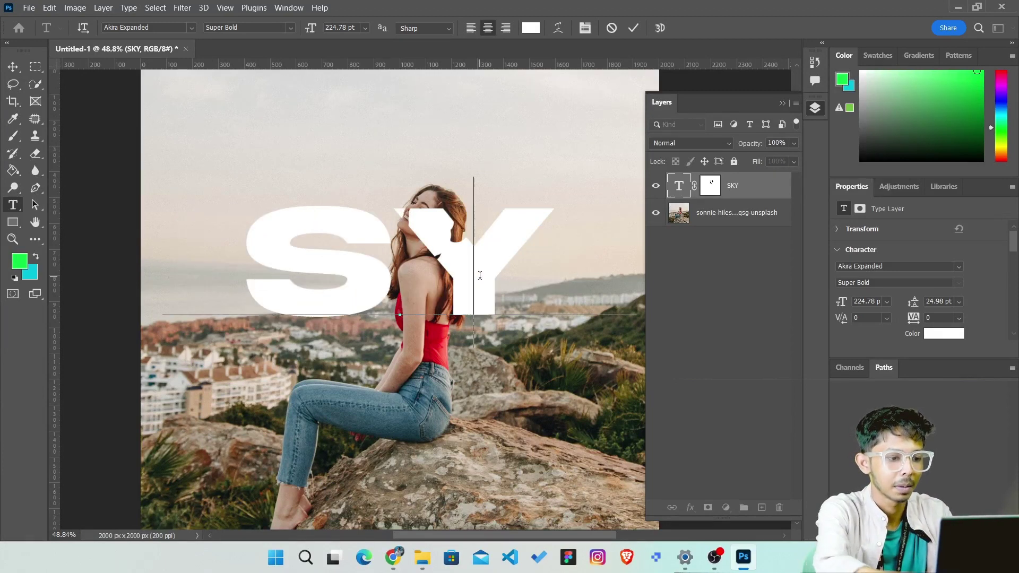
type("YY")
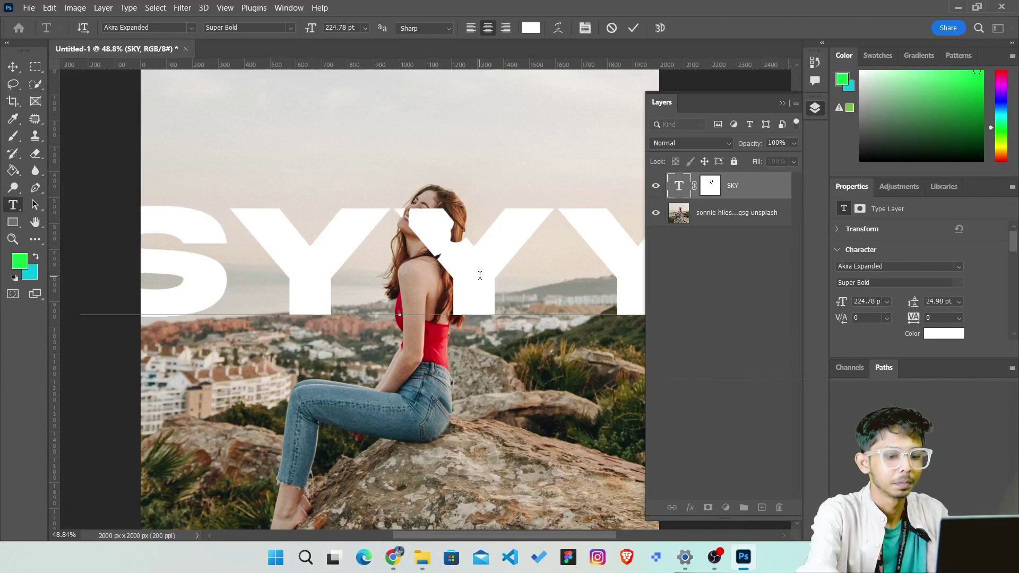
key("ctrl")
key("ctrl+z")
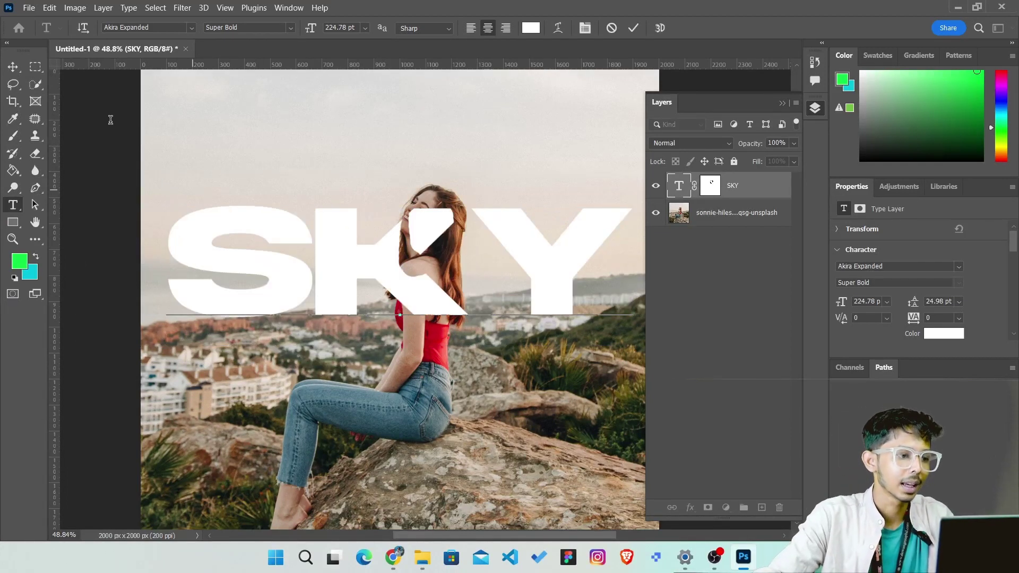
key("ctrl+Return")
key("v")
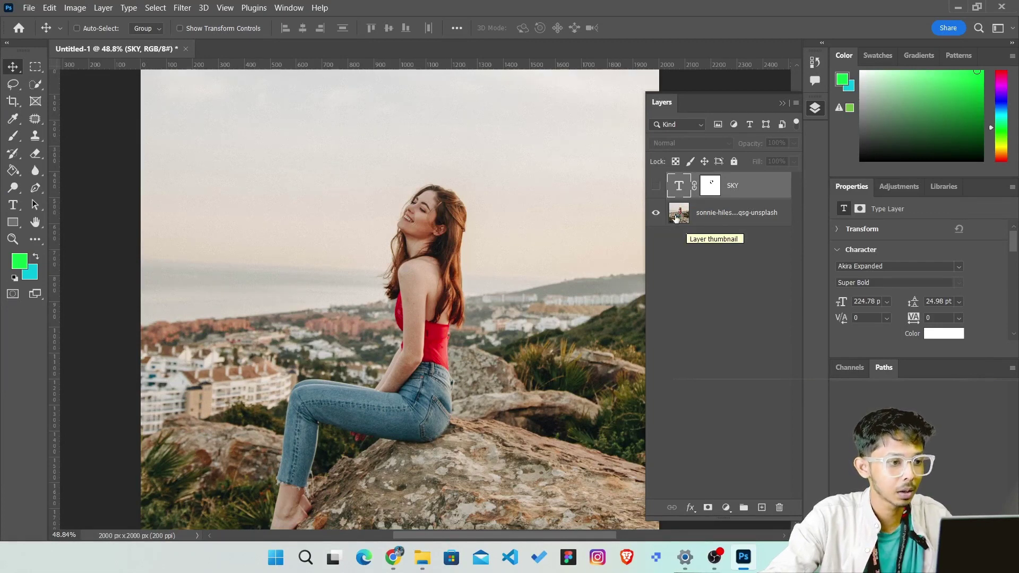
Step: Select the woman with Quick Selection's Select Subject and drag the SKY mask toward the trash
right_click(37, 85)
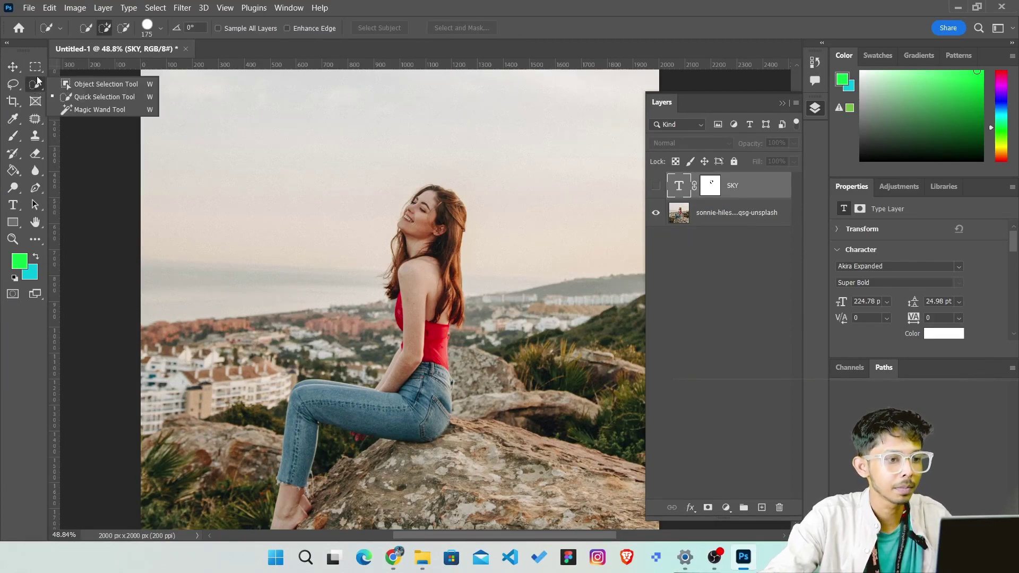
left_click(84, 94)
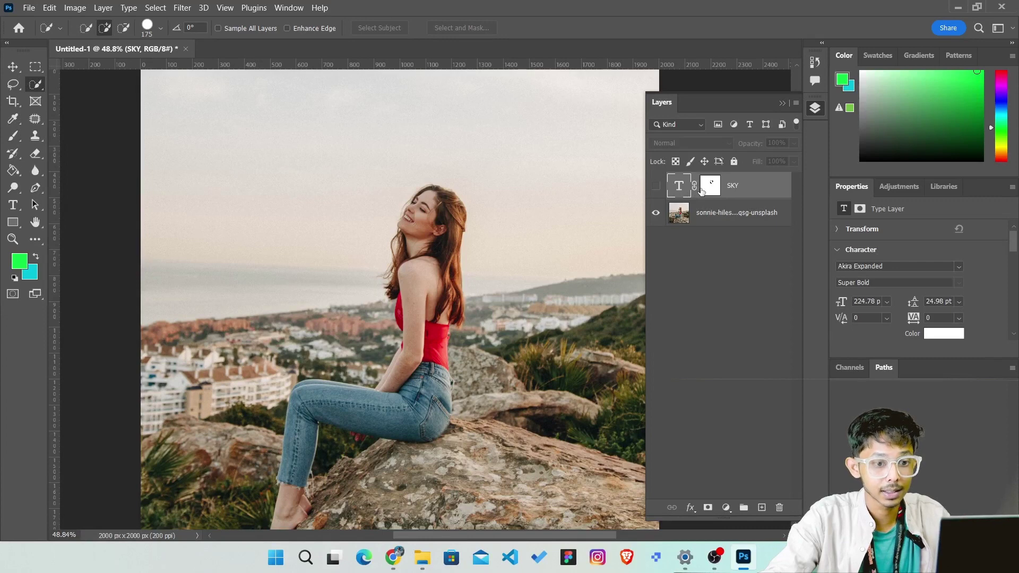
left_click(709, 214)
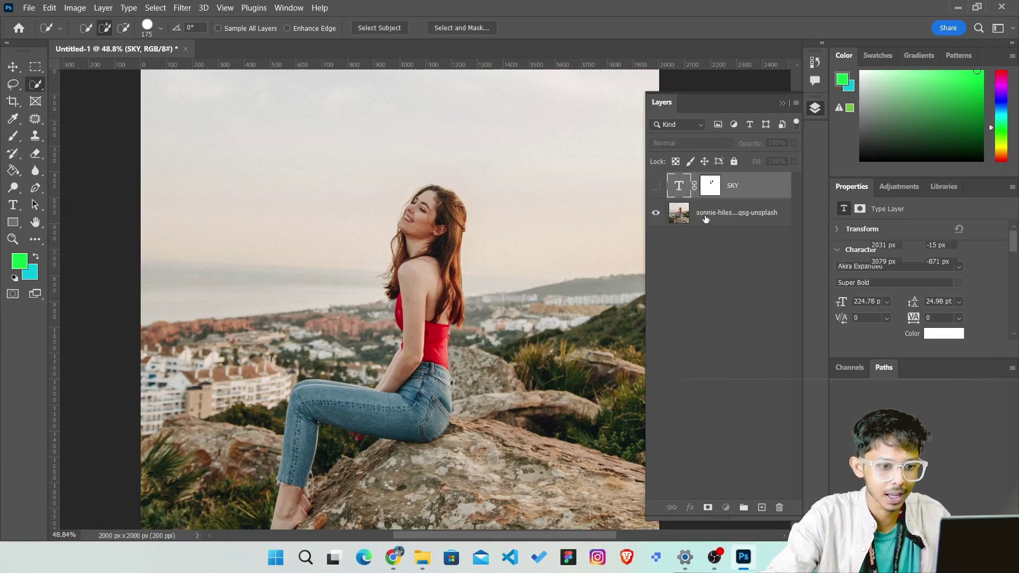
left_click(390, 27)
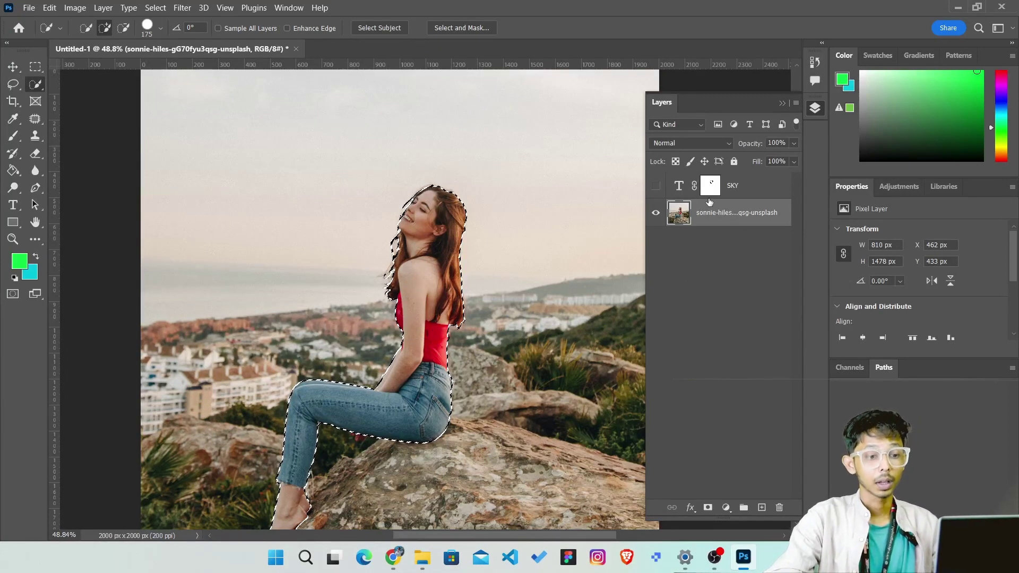
mouse_move(710, 186)
left_mouse_down()
mouse_move(752, 292)
mouse_move(800, 495)
mouse_move(713, 185)
mouse_move(780, 509)
left_mouse_up()
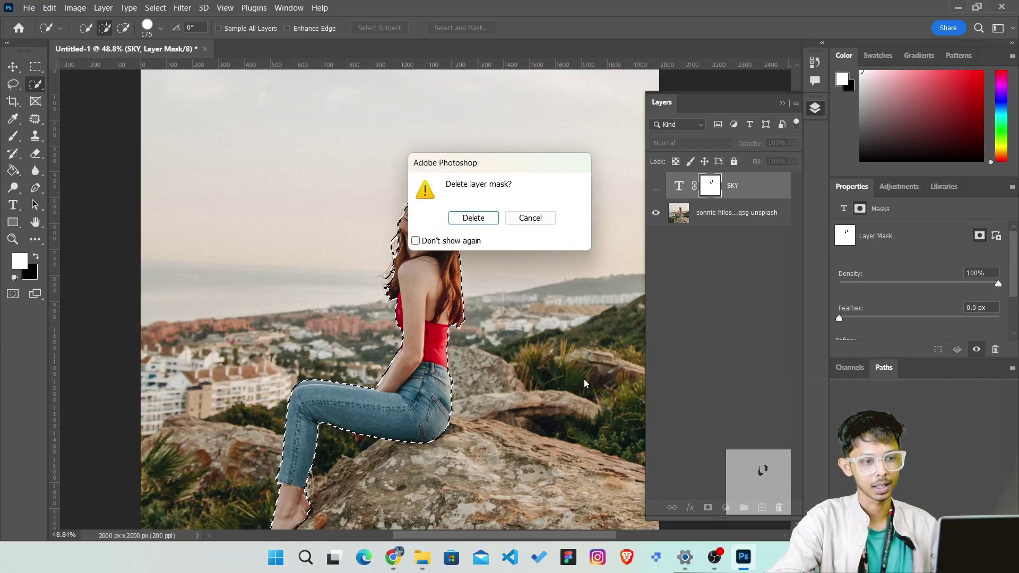
Step: Delete the old SKY mask, make SKY visible, and mask it with the woman's selection
left_click(473, 218)
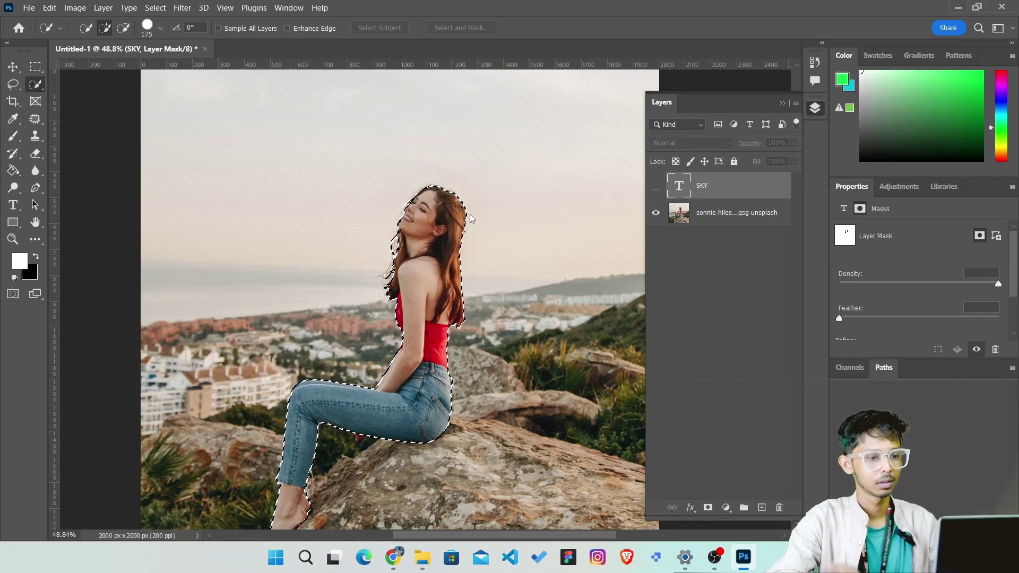
left_click(656, 186)
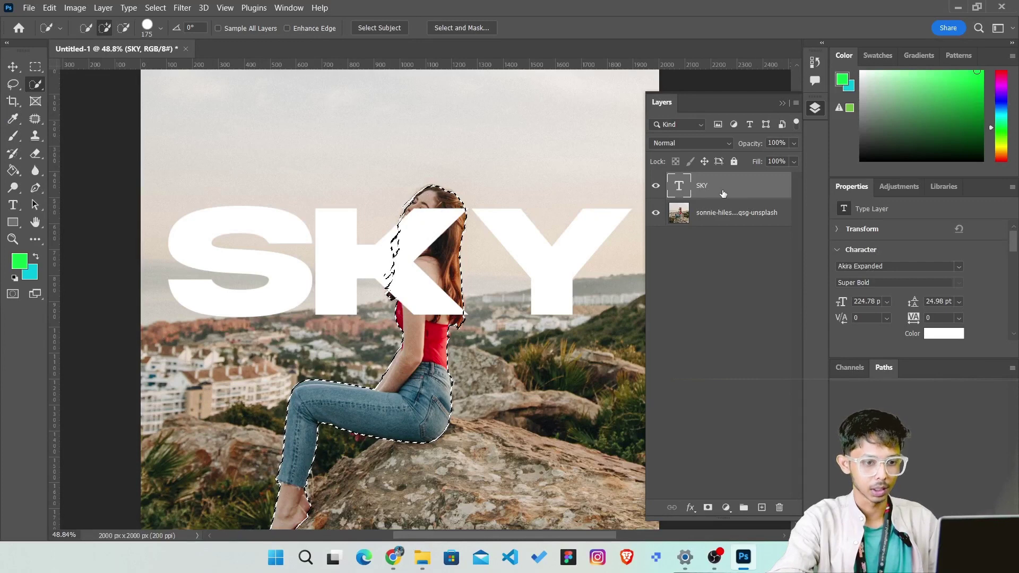
left_click(708, 508)
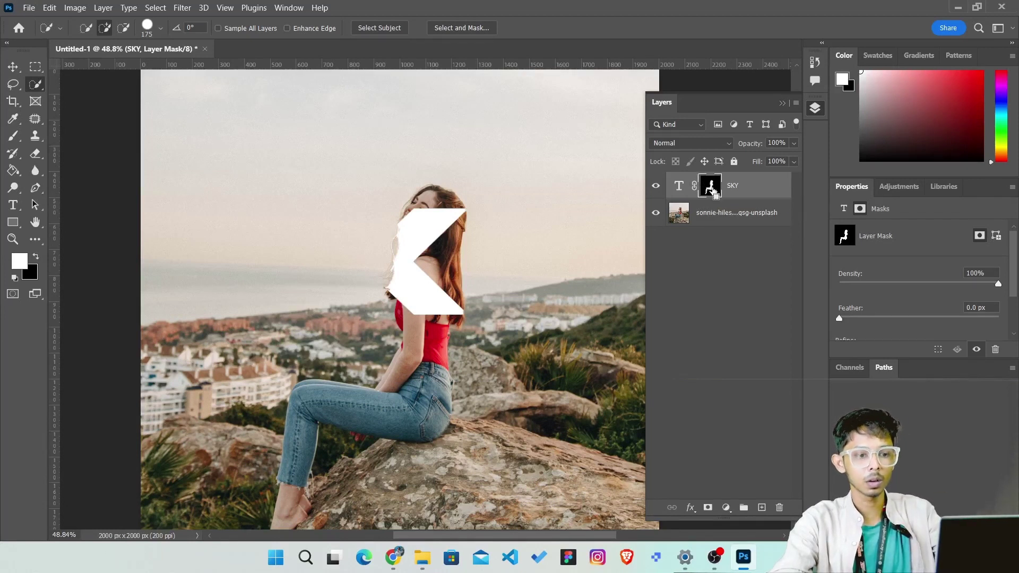
Step: Invert the SKY layer mask with Ctrl+I
key("ctrl+i")
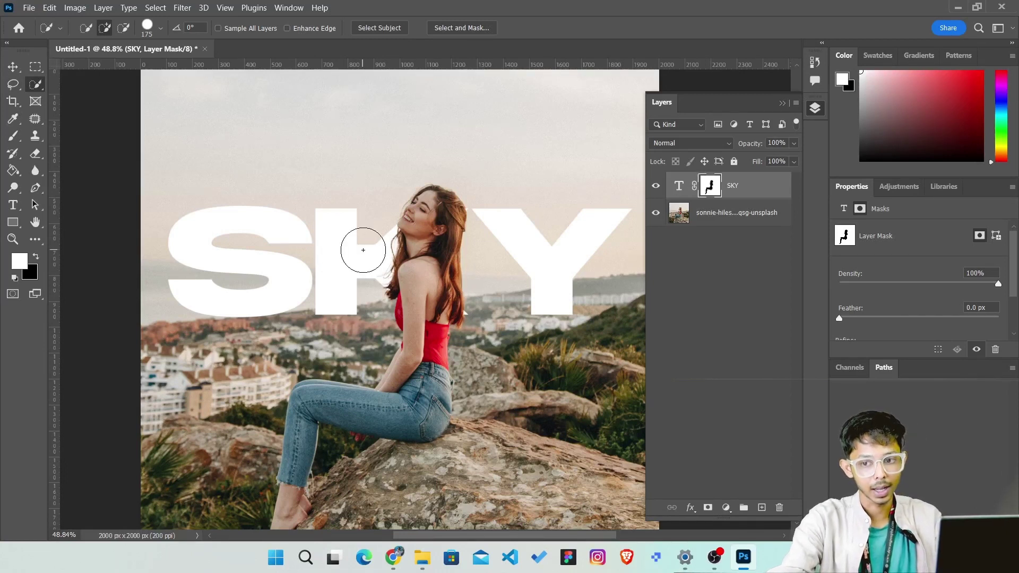
left_click(13, 66)
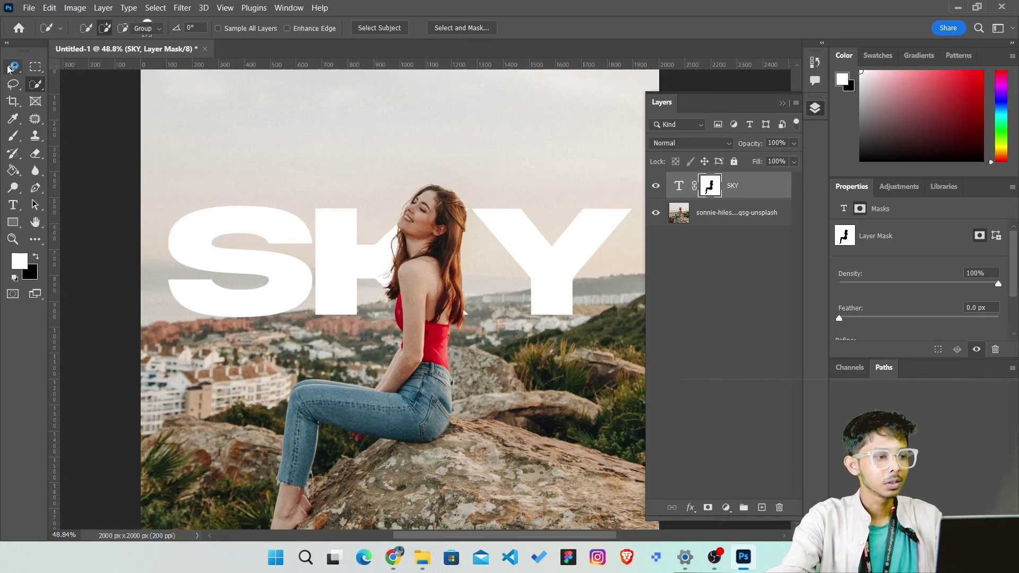
left_click_drag(328, 261, 466, 195)
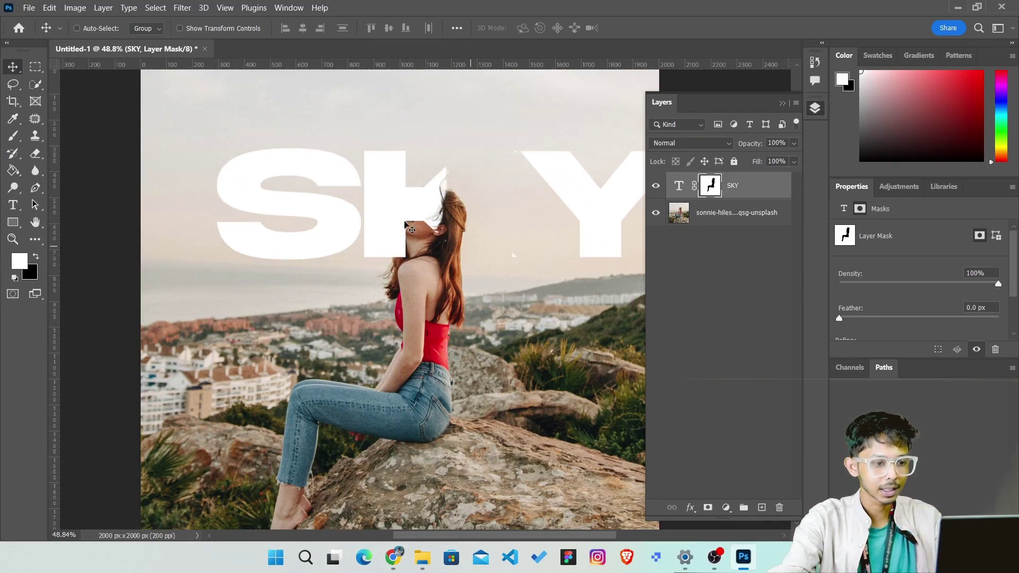
left_click_drag(382, 176, 335, 180)
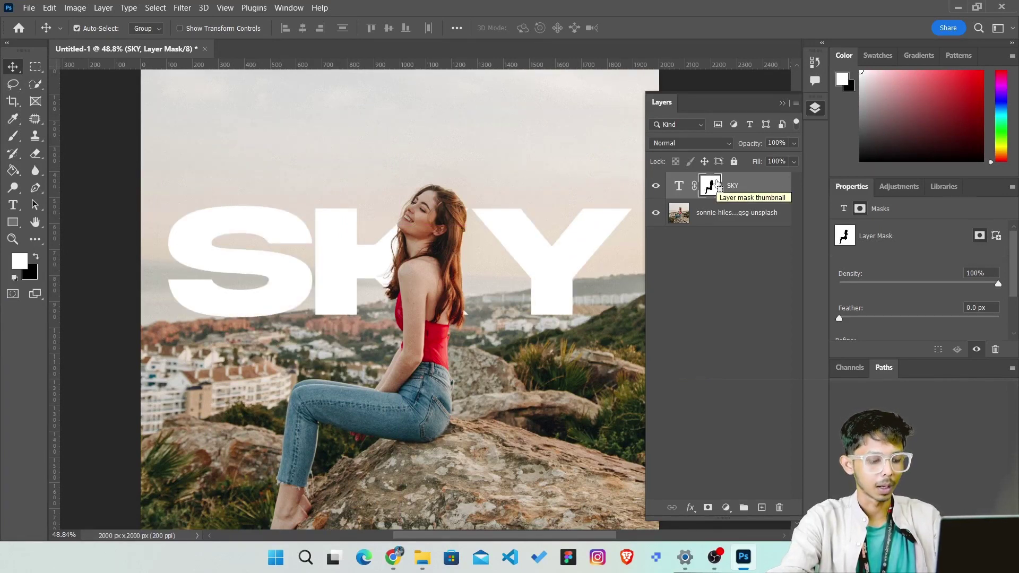
key("ctrl+i")
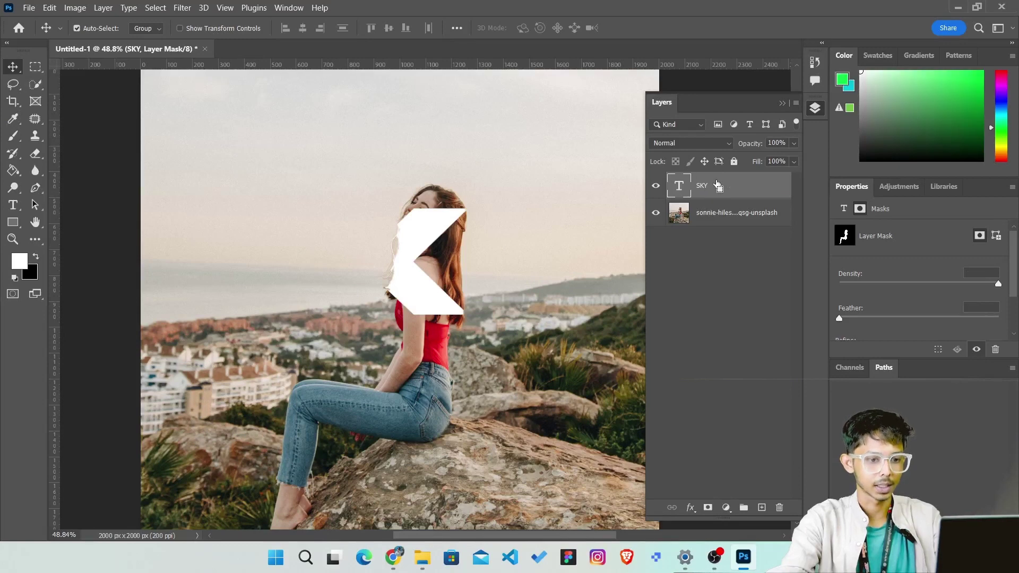
left_click(717, 185, "ctrl")
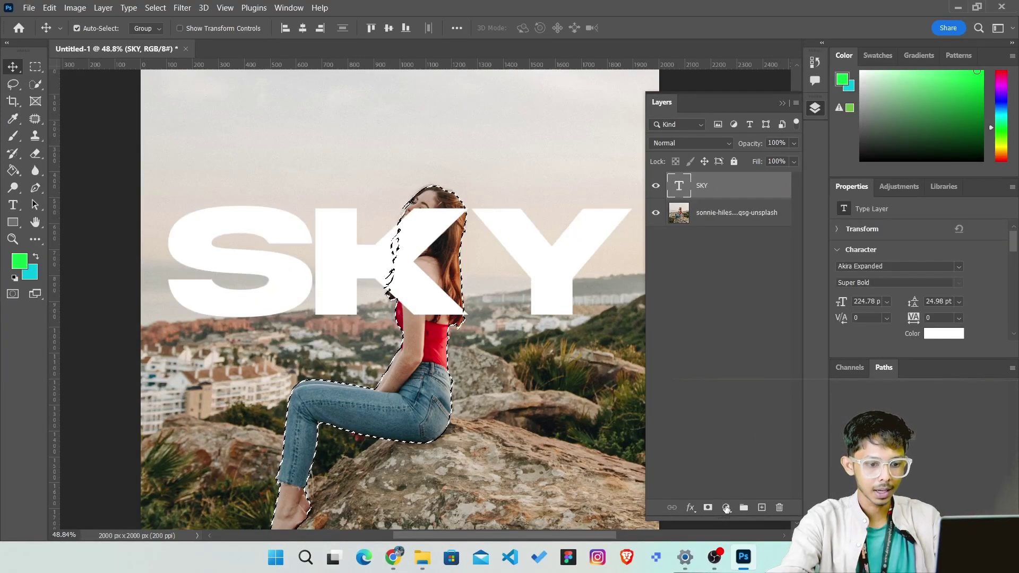
left_click(708, 509, "ctrl")
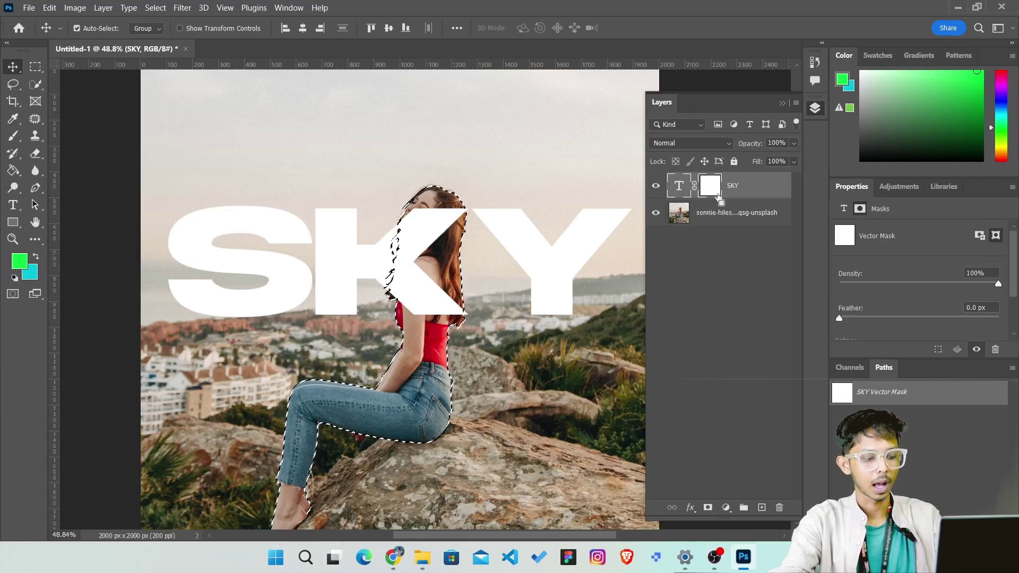
key("ctrl")
left_click_drag(712, 186, 779, 507)
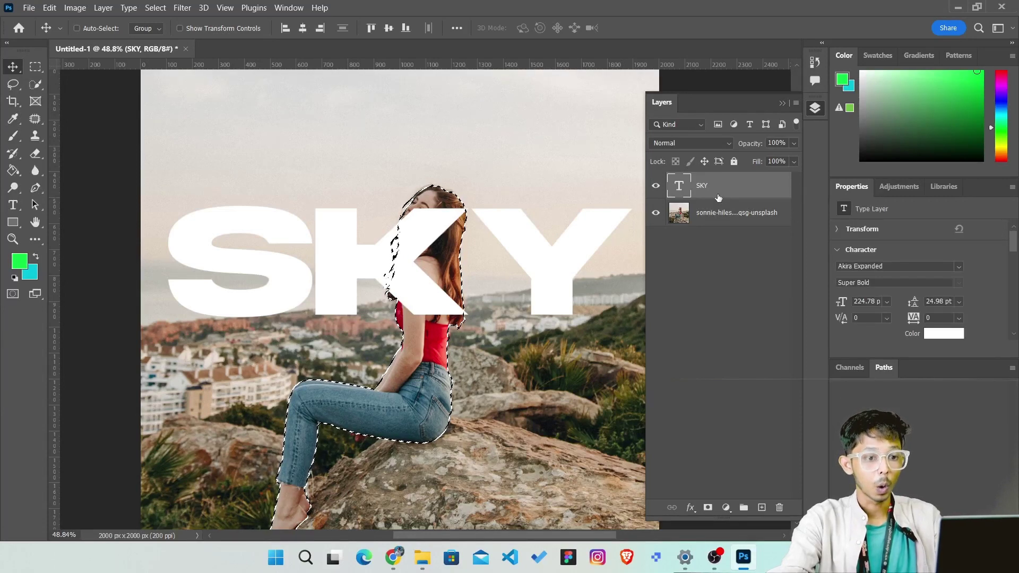
left_click(710, 506)
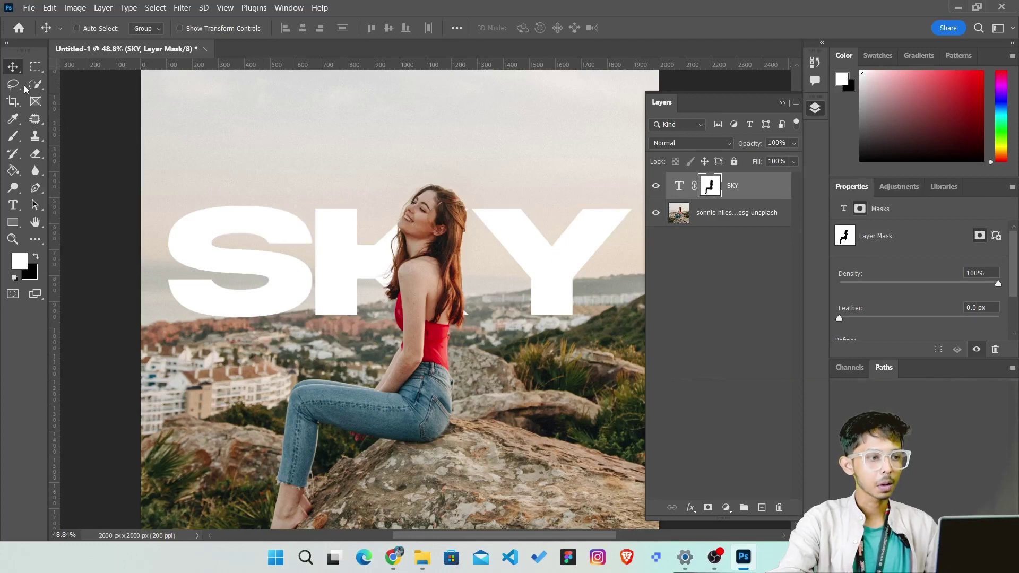
mouse_move(237, 229)
left_mouse_down()
mouse_move(207, 205)
mouse_move(232, 223)
left_mouse_up()
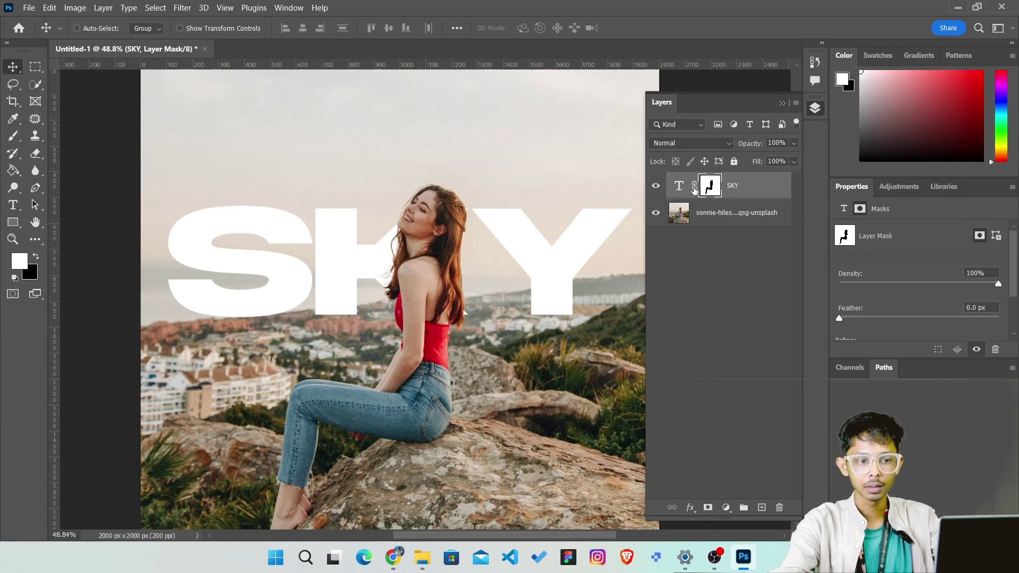
Step: Unlink the SKY mask, then shift the mask and the text up and right
left_click(695, 187)
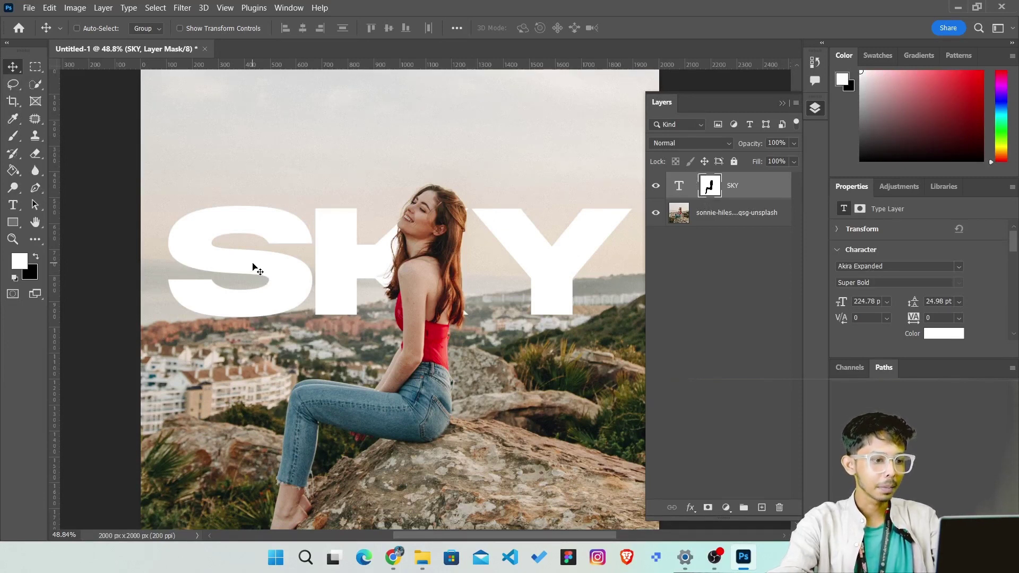
left_click_drag(256, 270, 279, 210)
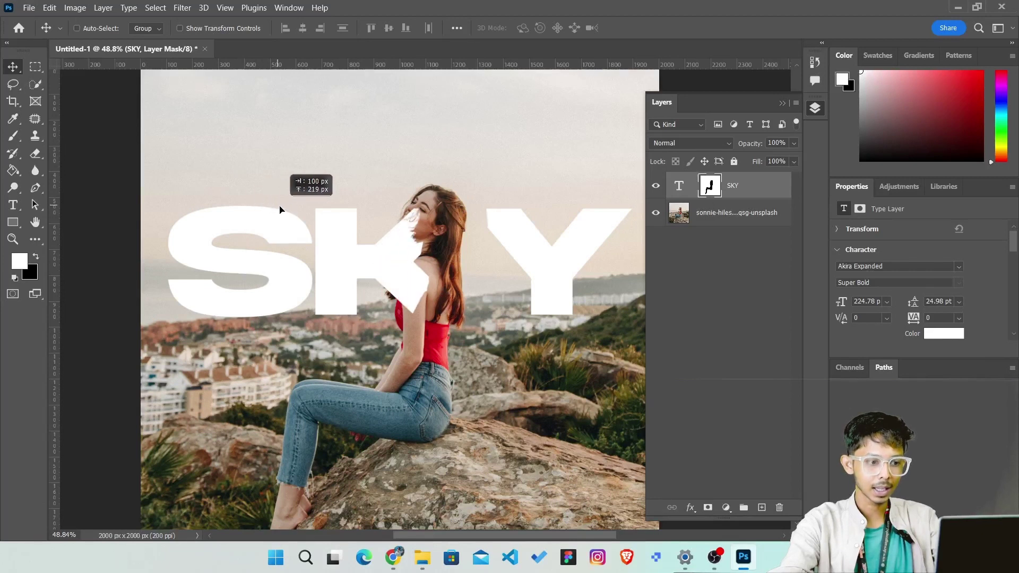
left_click(680, 190)
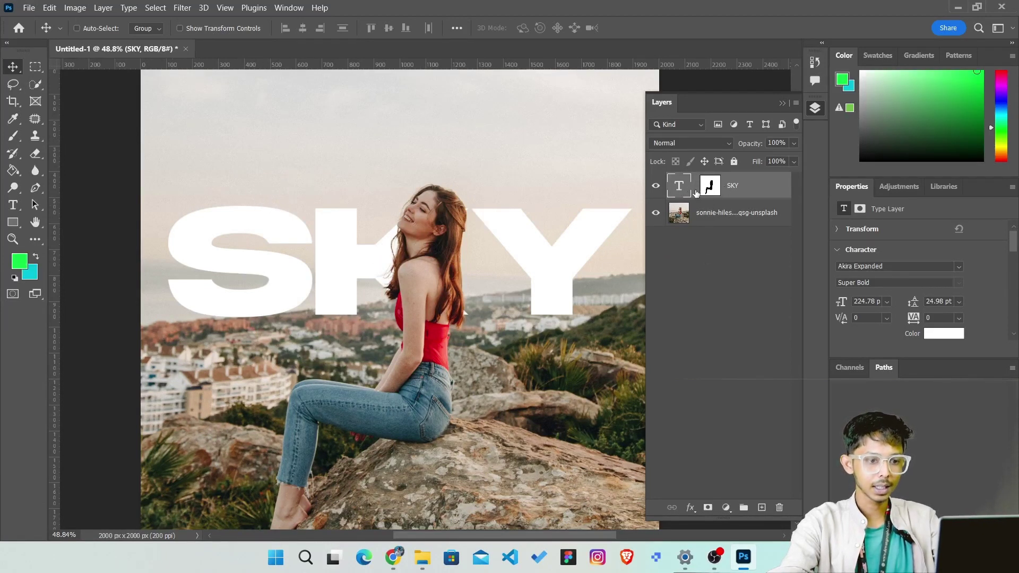
mouse_move(264, 265)
left_mouse_down()
mouse_move(296, 345)
mouse_move(300, 297)
left_mouse_up()
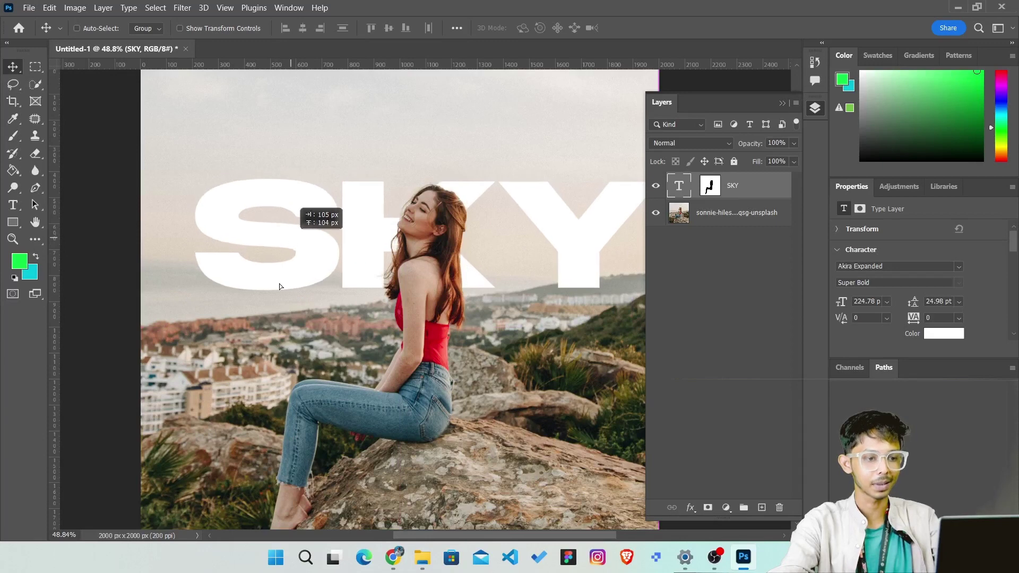
mouse_move(300, 298)
left_mouse_down()
mouse_move(335, 251)
mouse_move(254, 405)
mouse_move(304, 225)
mouse_move(291, 219)
left_mouse_up()
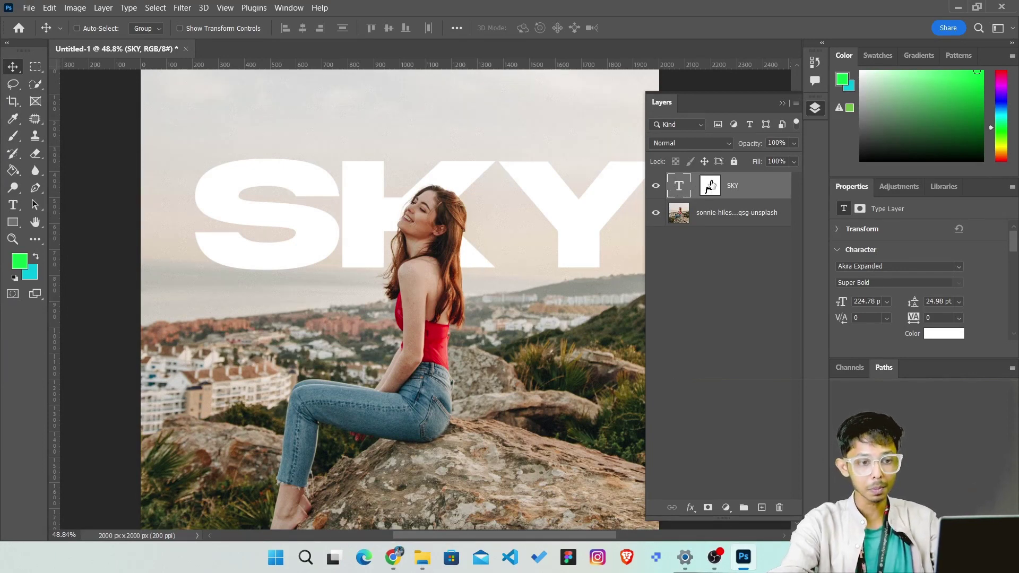
left_click(698, 190)
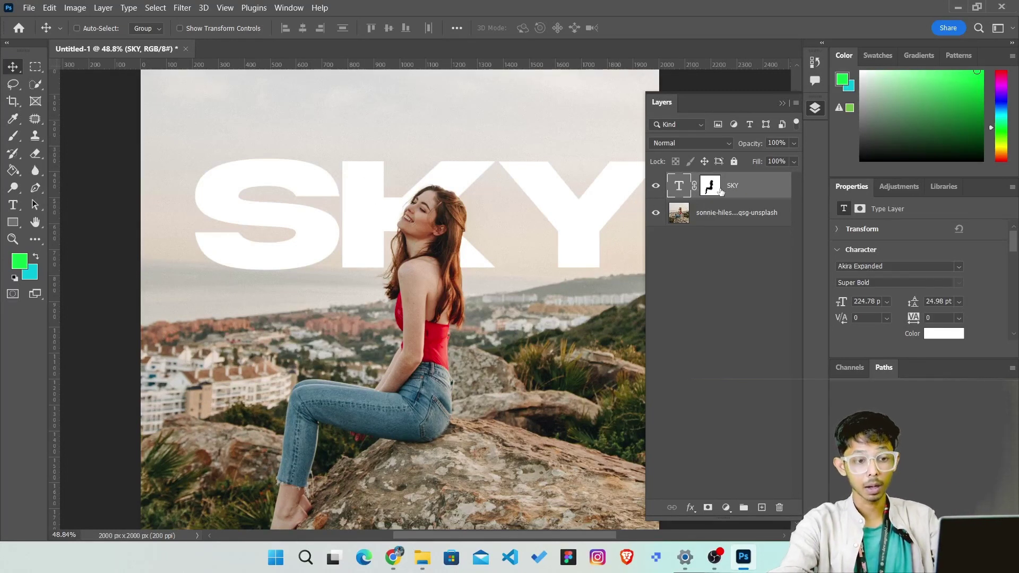
left_click(182, 8)
mouse_move(239, 166)
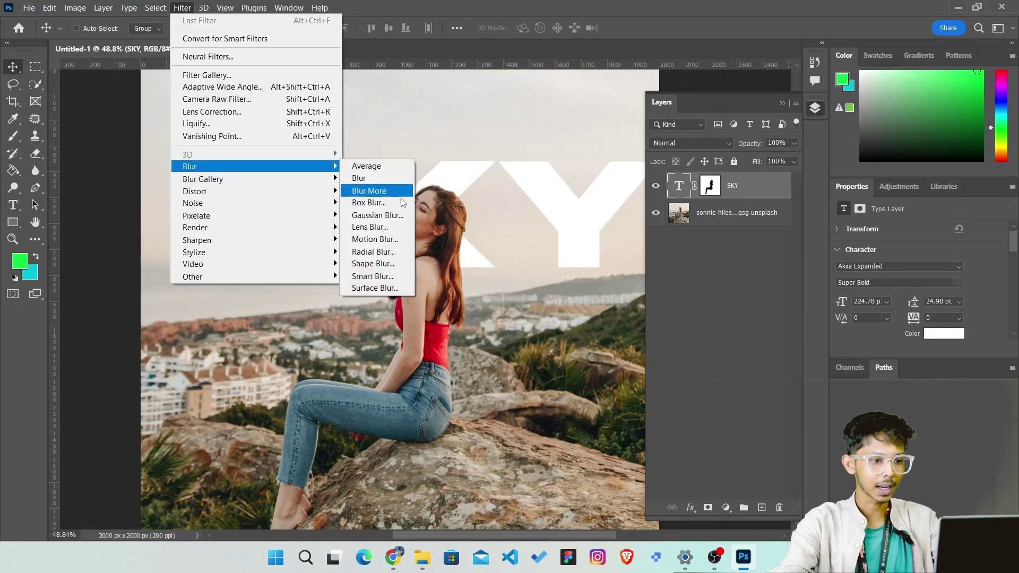
left_click(378, 215)
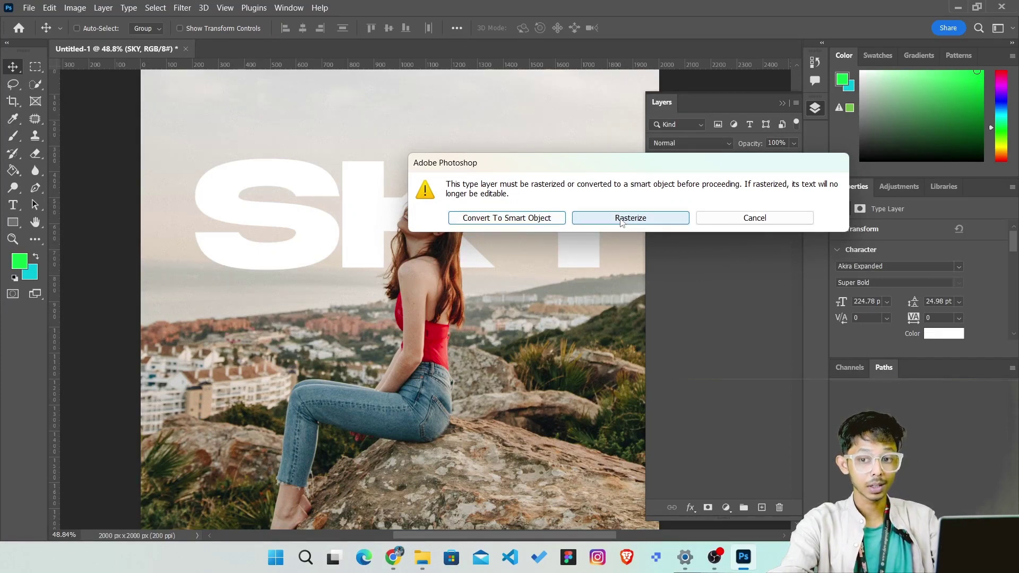
left_click(621, 219)
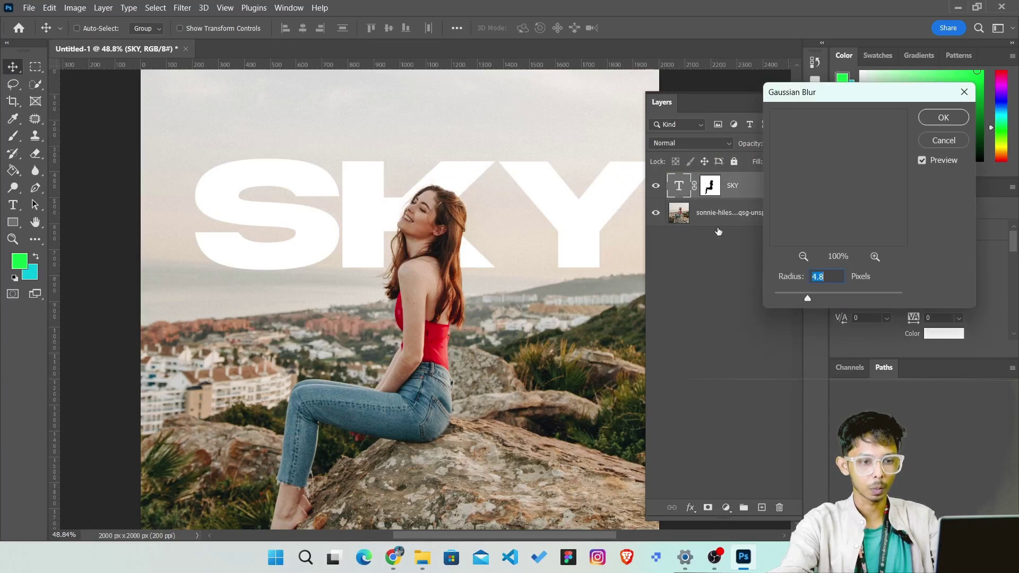
left_click(825, 297)
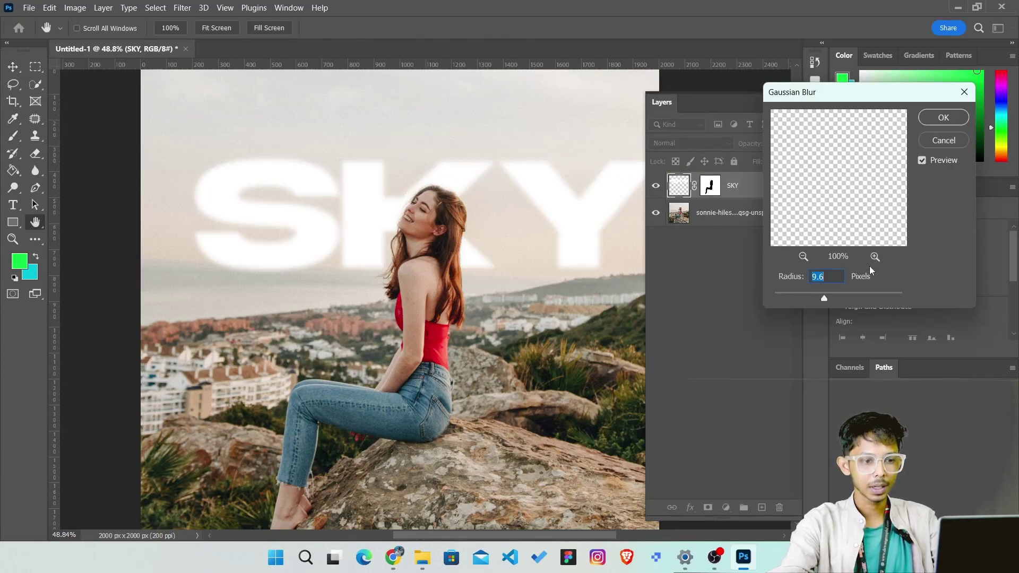
left_click(941, 118)
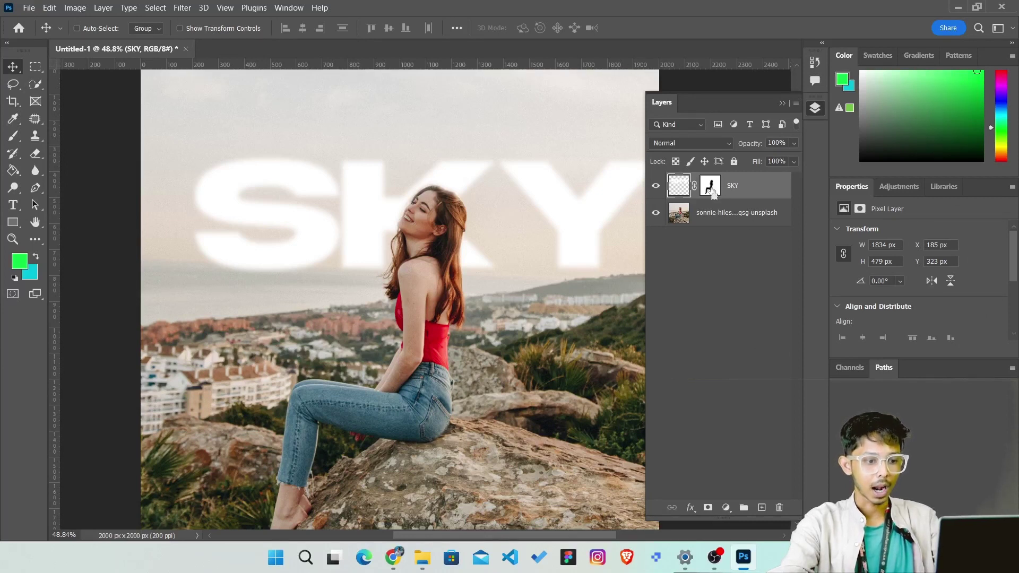
left_click_drag(713, 195, 698, 200)
key("ctrl+z")
key("ctrl+z")
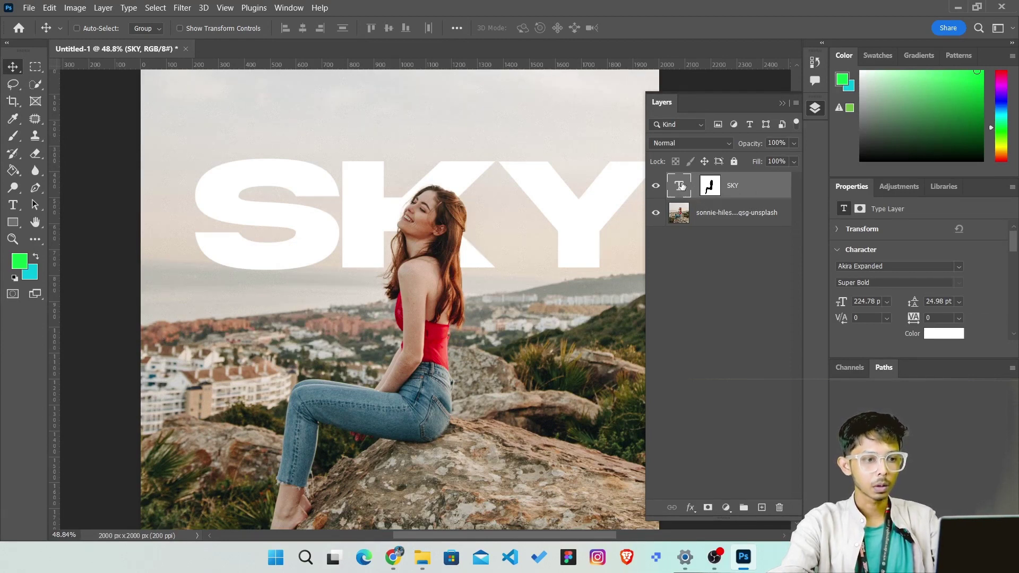
Step: Rasterize the SKY text and apply an 8 px Gaussian Blur
left_click(181, 8)
mouse_move(190, 167)
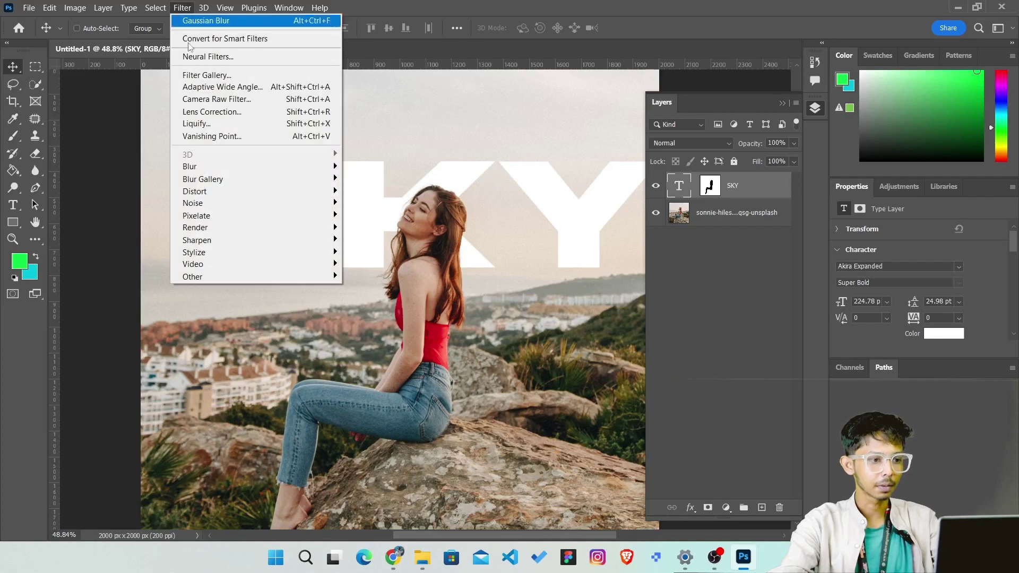
left_click(371, 215)
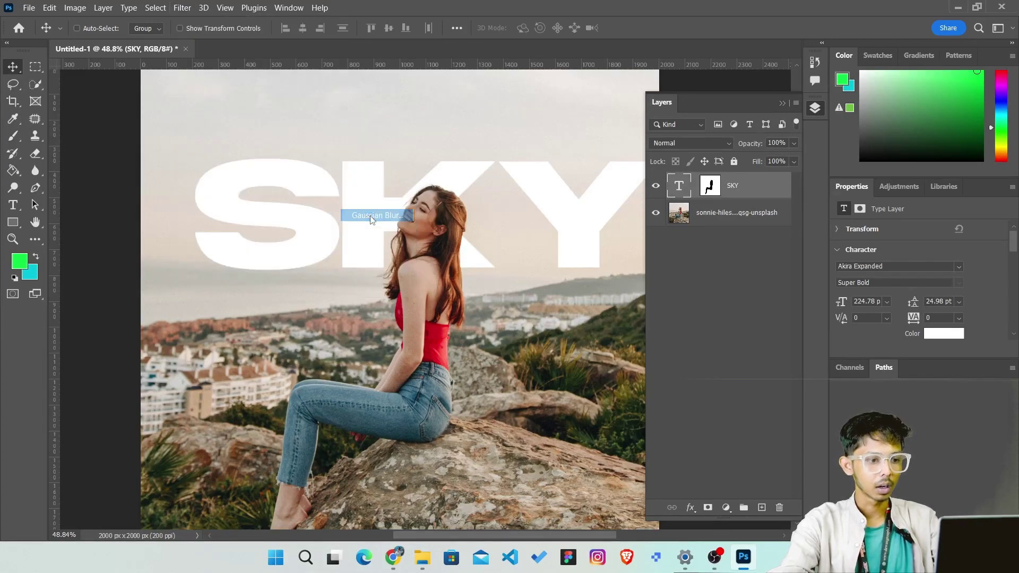
left_click(597, 221)
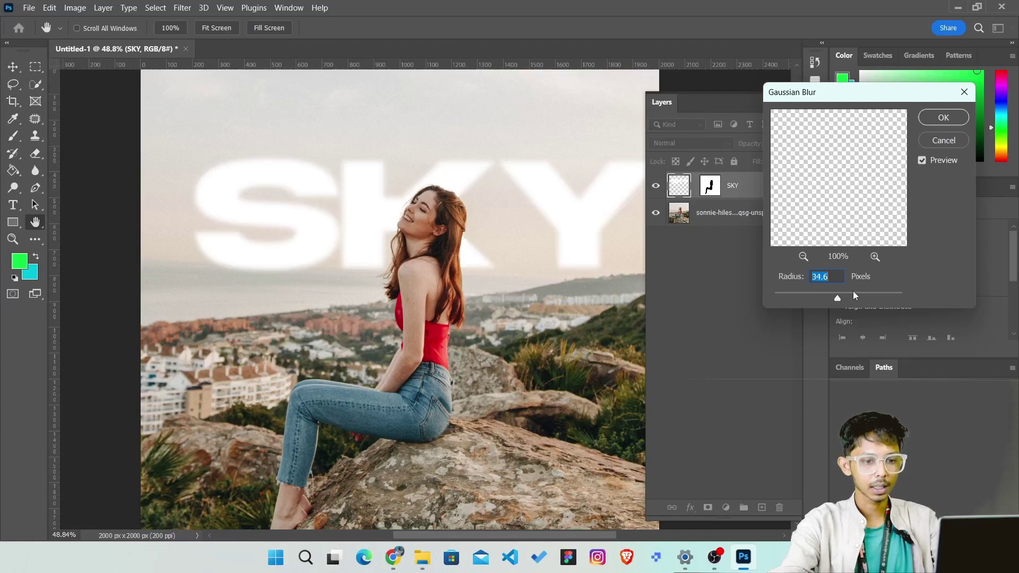
left_click(853, 292)
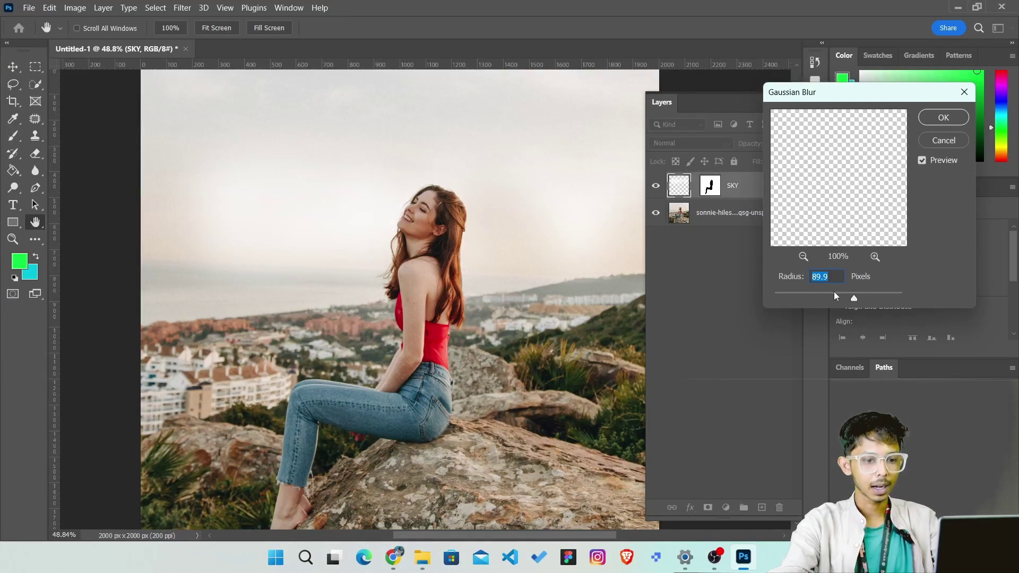
left_click(943, 117)
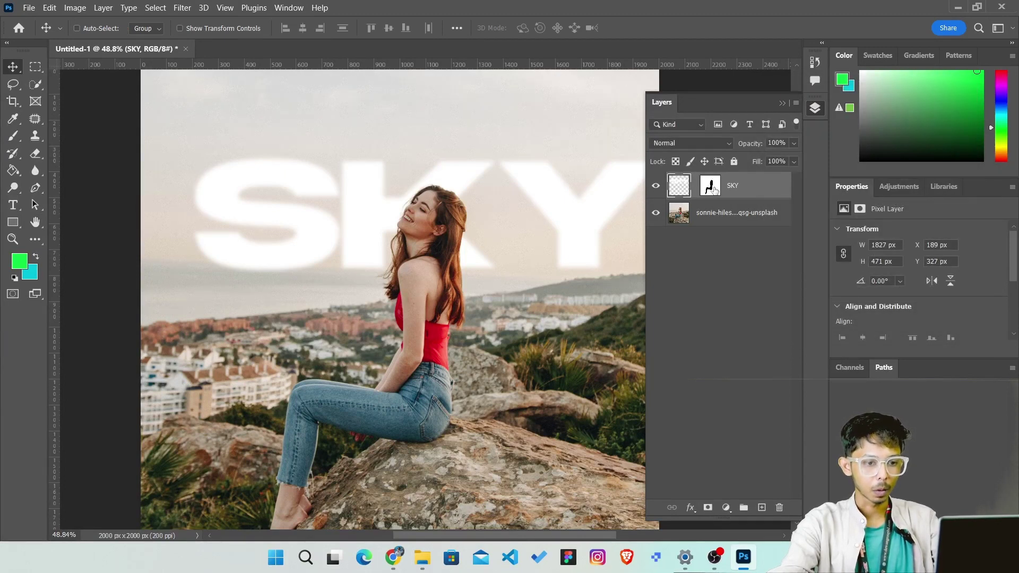
Step: Nudge the blurred SKY lettering so it sits centred behind the woman
left_click_drag(216, 176, 223, 201)
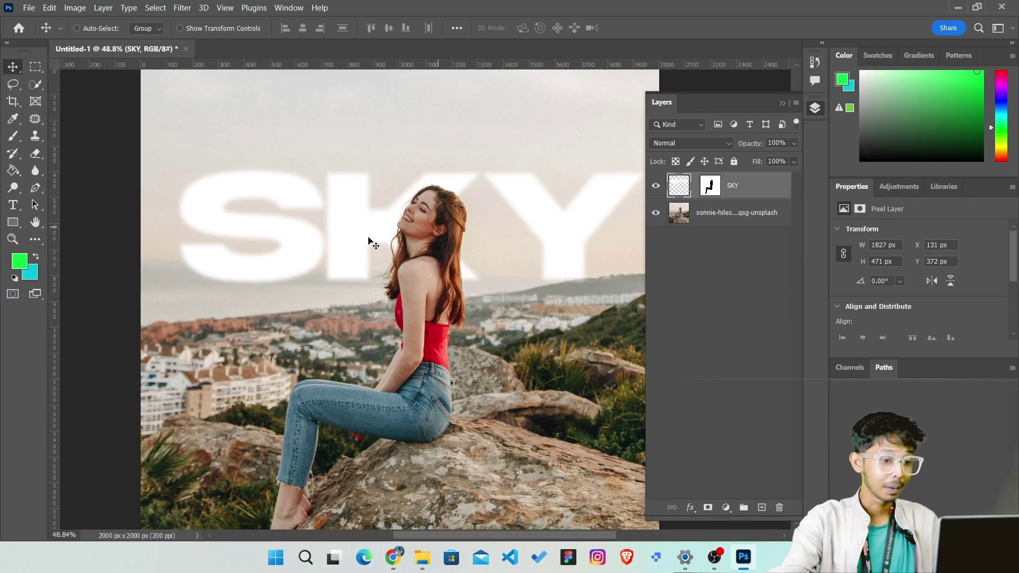
left_click_drag(340, 238, 337, 228)
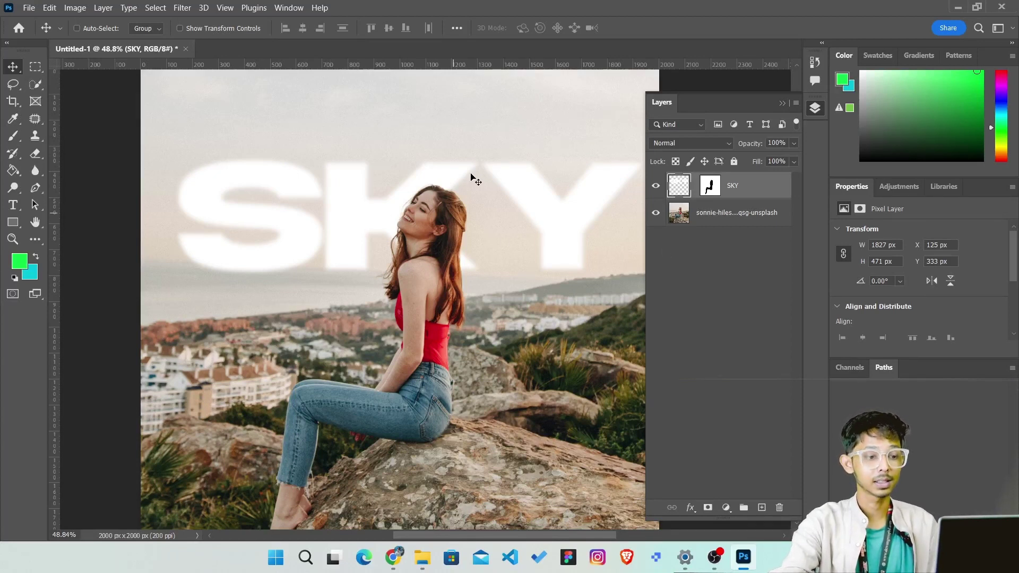
mouse_move(309, 223)
left_mouse_down()
mouse_move(361, 285)
mouse_move(298, 238)
mouse_move(297, 226)
mouse_move(282, 232)
left_mouse_up()
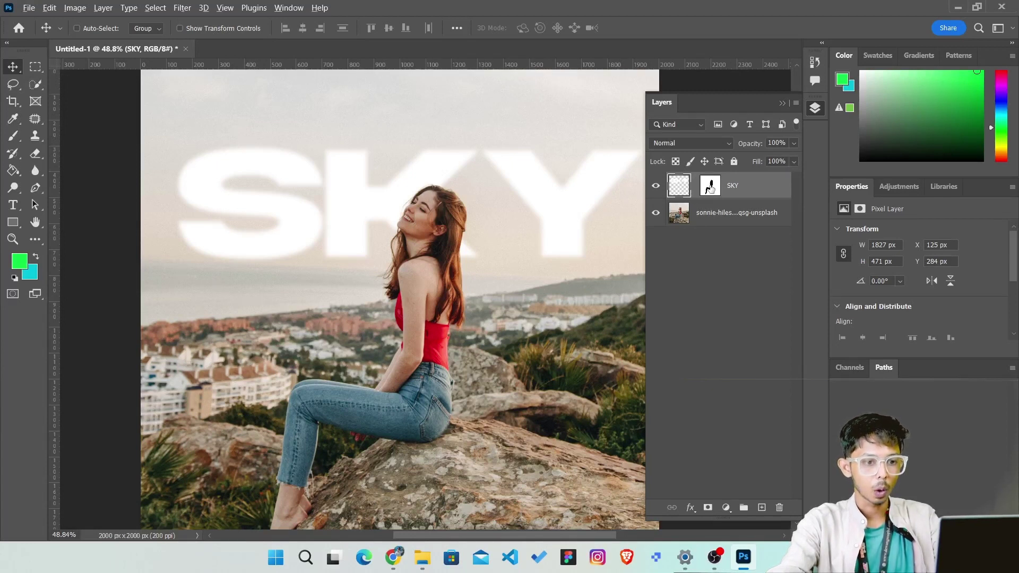
left_click(711, 187)
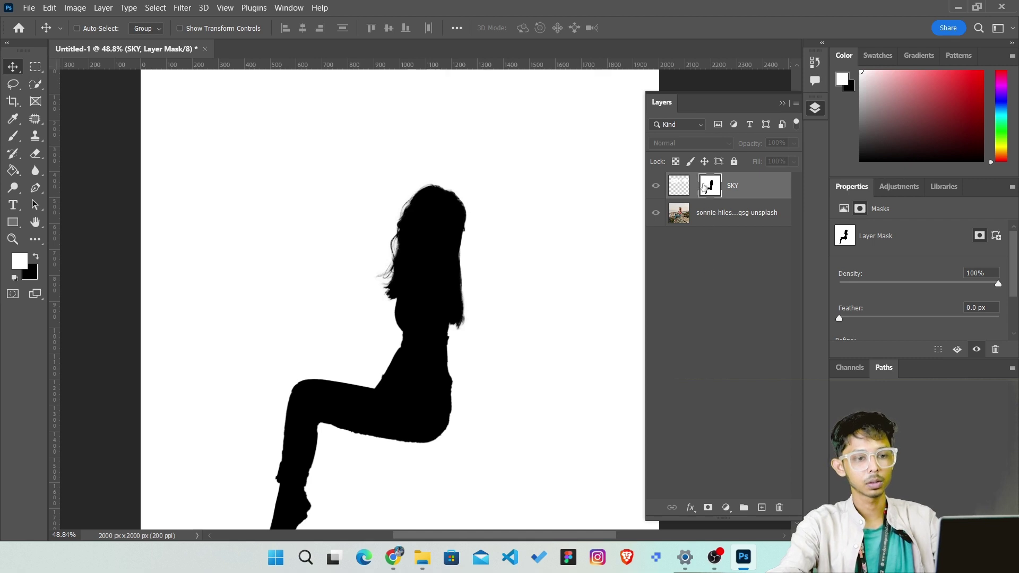
left_click(711, 192, "alt")
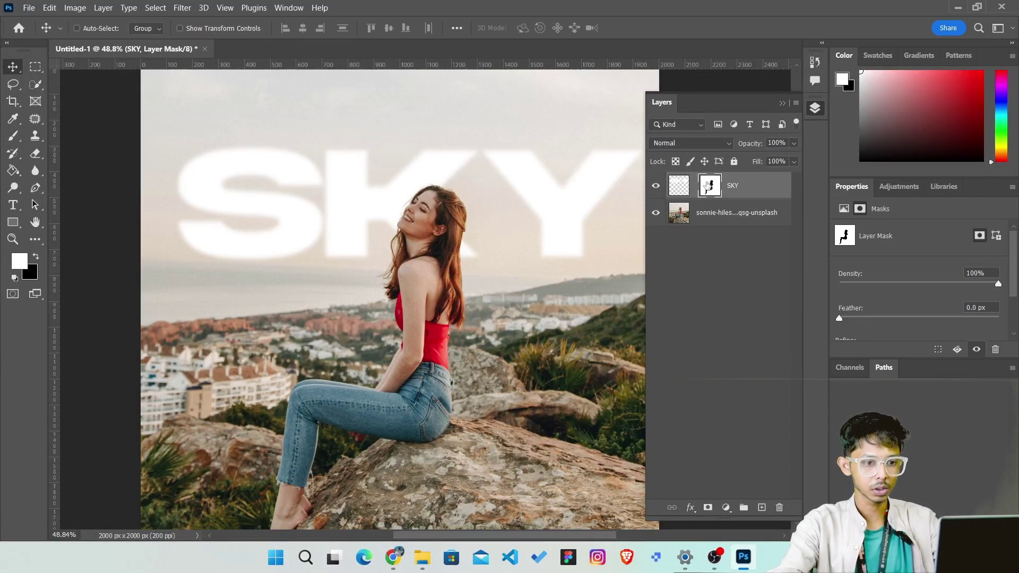
left_click(712, 185, "shift")
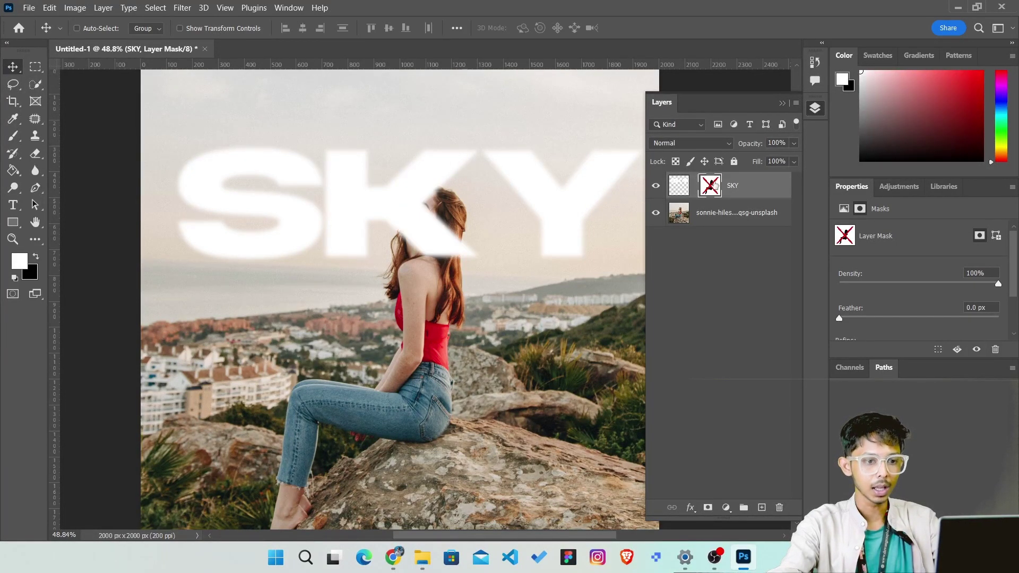
left_click(711, 186, "shift")
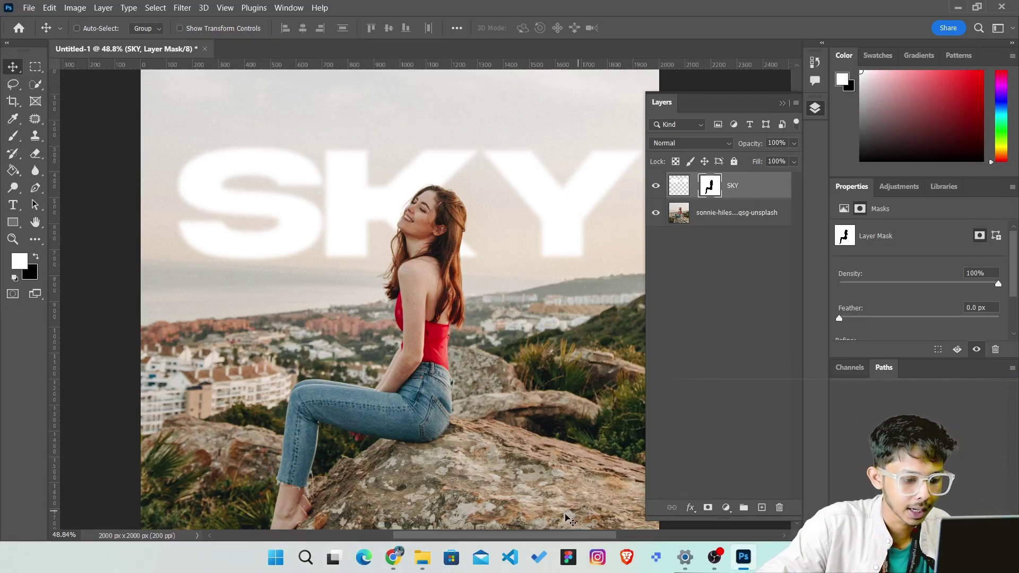
Step: Open the anne-azaria mountain valley photo from Downloads as its own Photoshop document
left_click(414, 567)
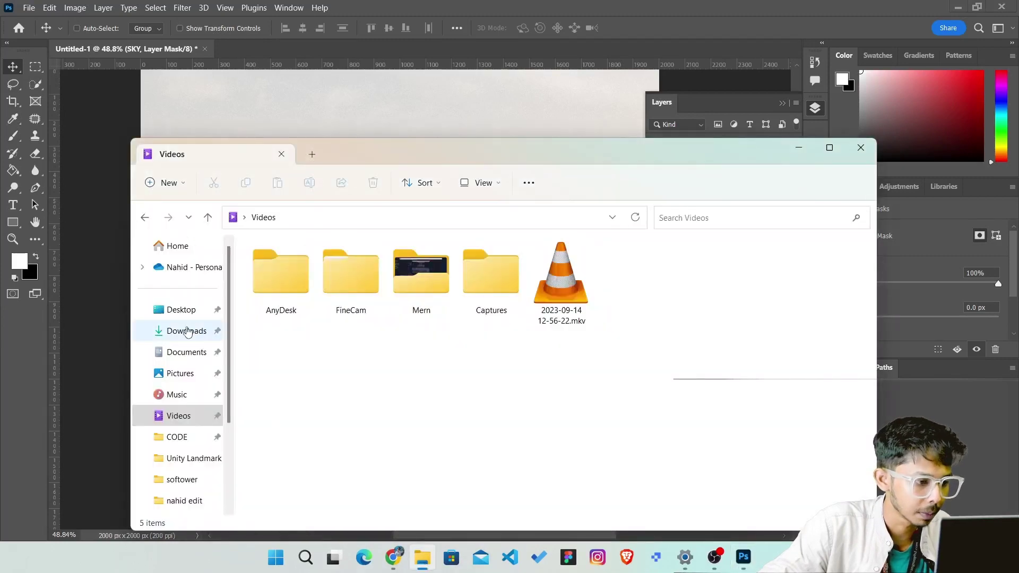
left_click(188, 331)
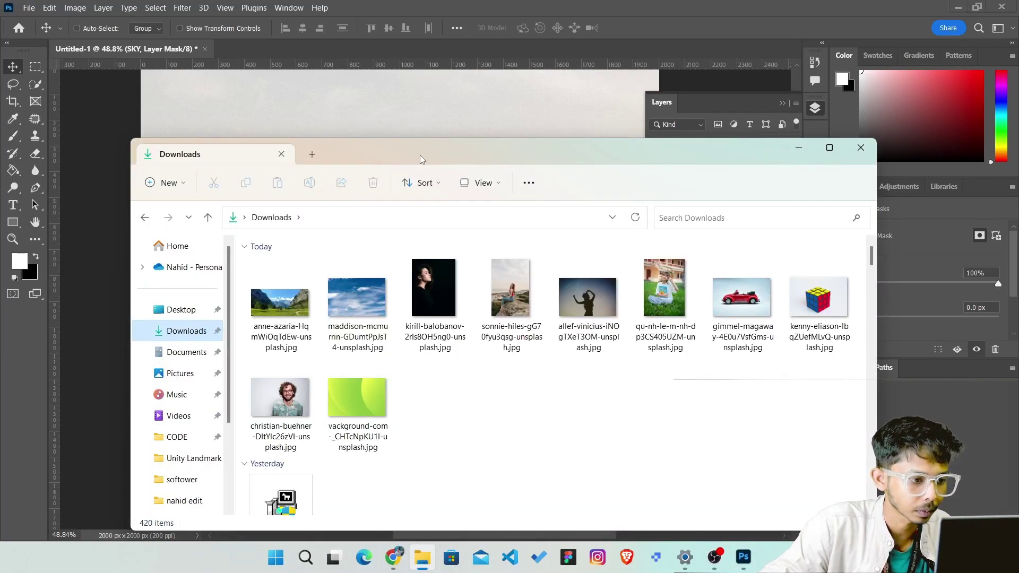
left_click_drag(419, 155, 702, 132)
left_click(556, 276)
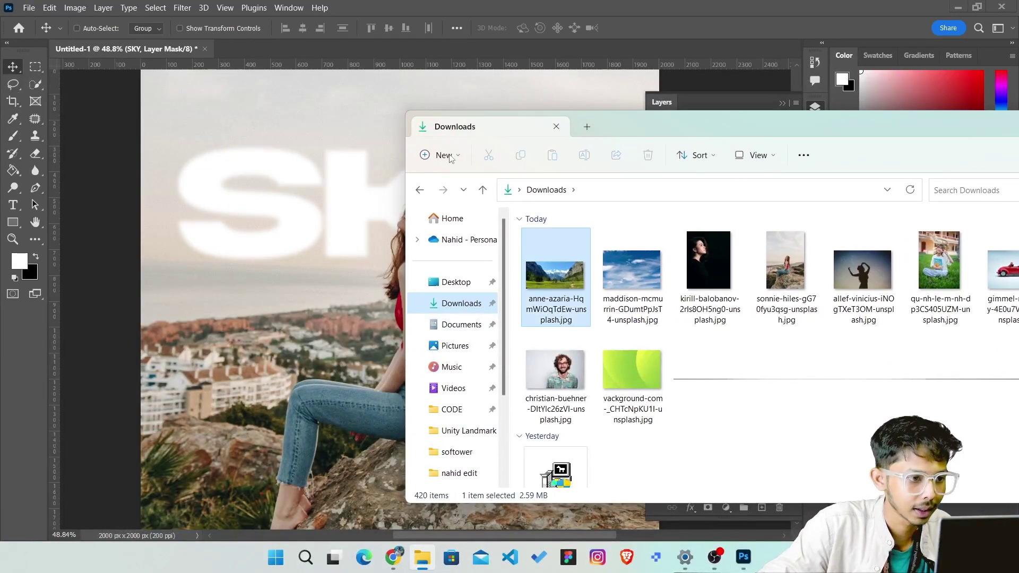
left_click_drag(386, 67, 291, 48)
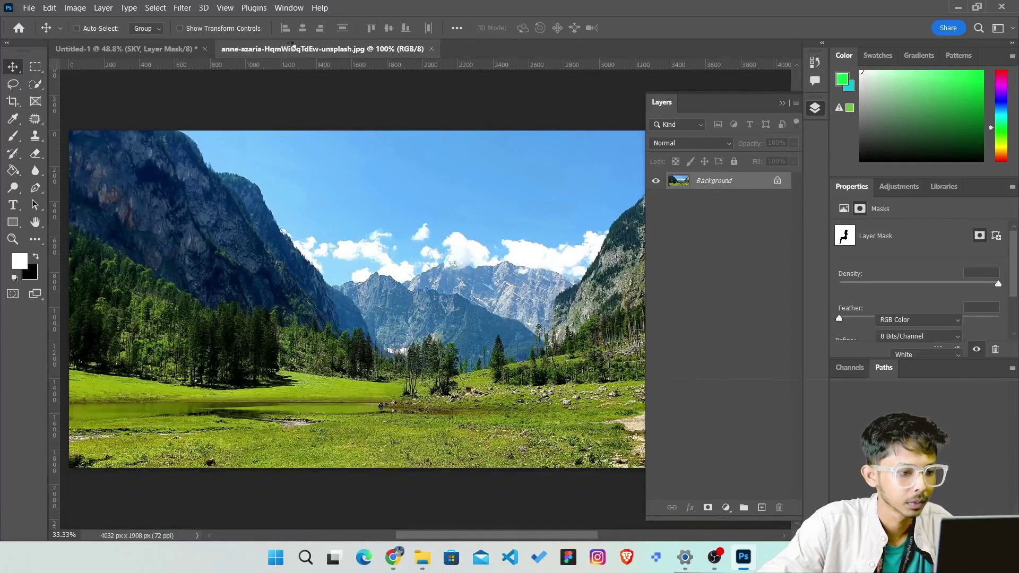
Step: Unlock the Background layer into Layer 0 and choose the Quick Selection tool
left_click(778, 181)
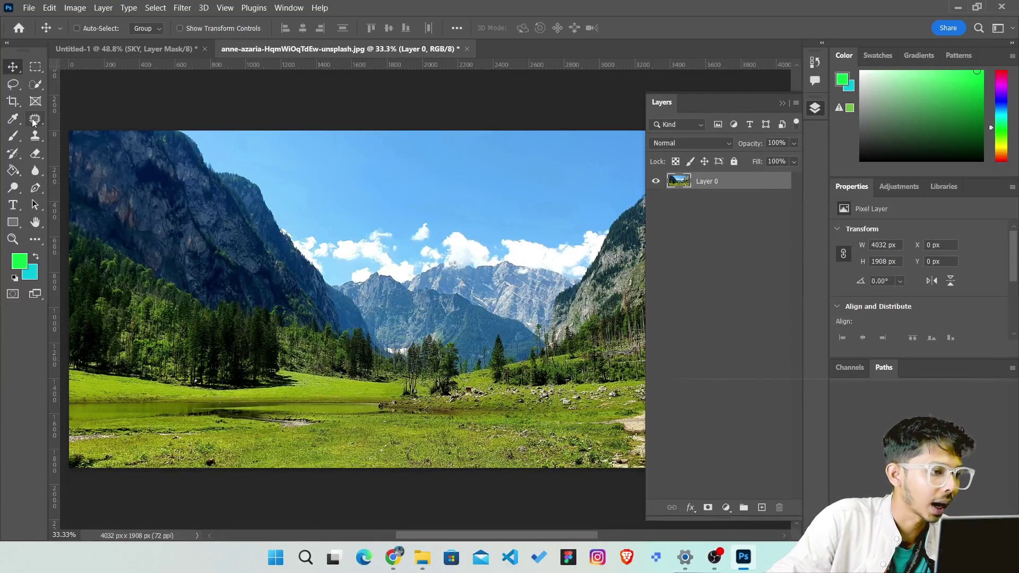
left_click(34, 89)
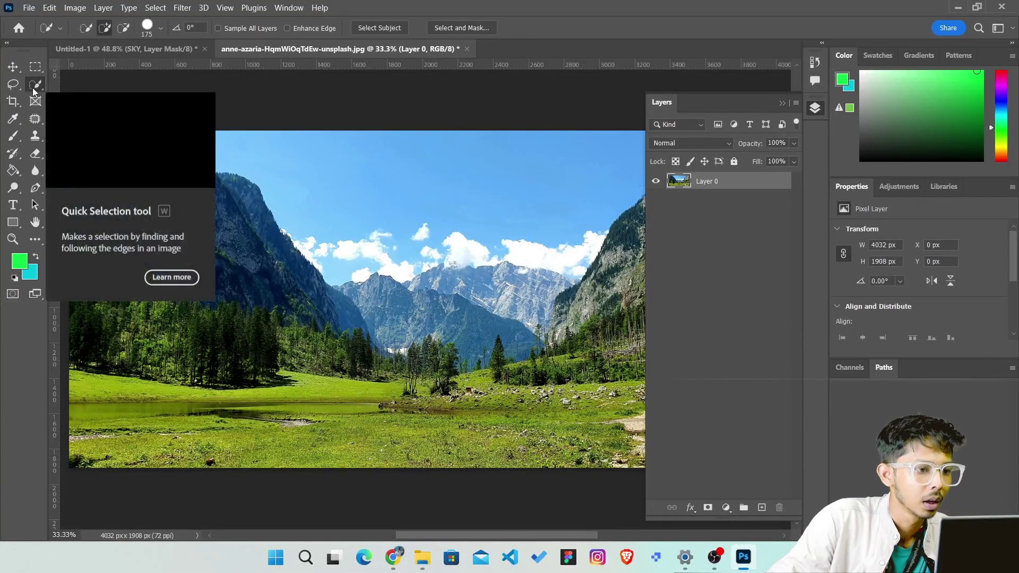
right_click(34, 91)
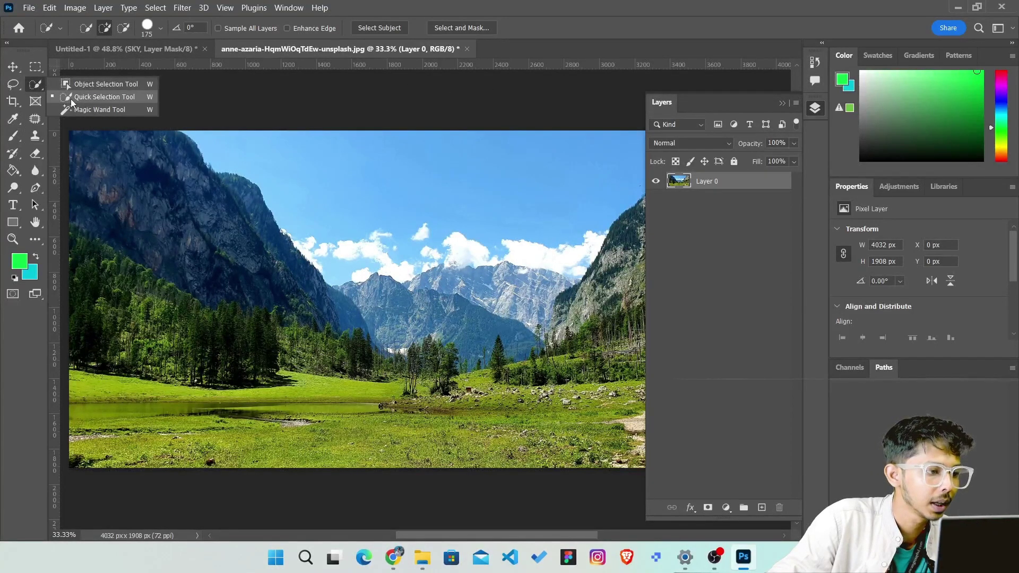
Step: Select the sky and central clouds with Quick Selection, delete them, and deselect
left_click(101, 96)
mouse_move(360, 152)
left_mouse_down()
mouse_move(517, 152)
mouse_move(585, 238)
left_mouse_up()
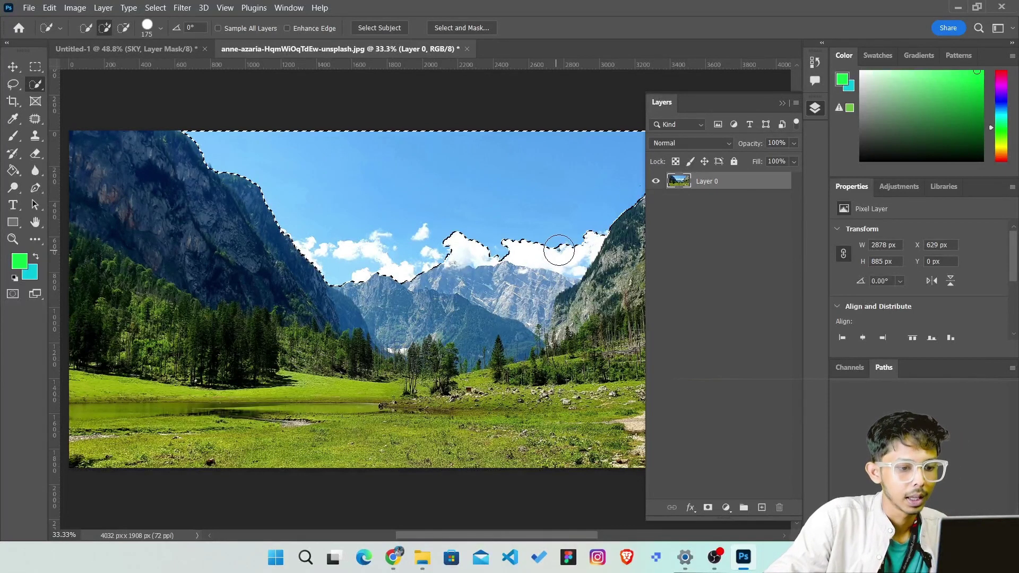
left_click(461, 244)
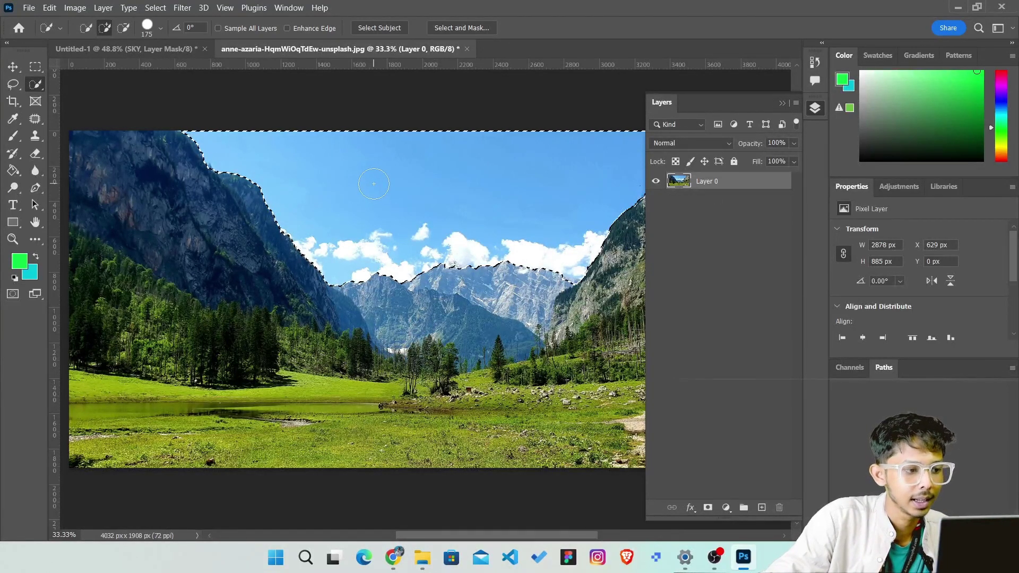
key("Delete")
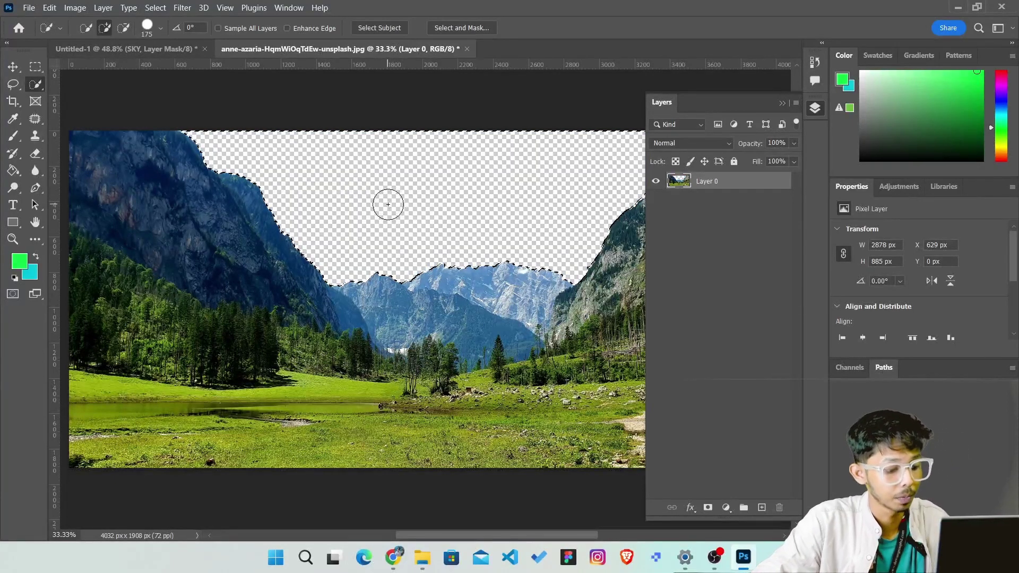
key("ctrl+d")
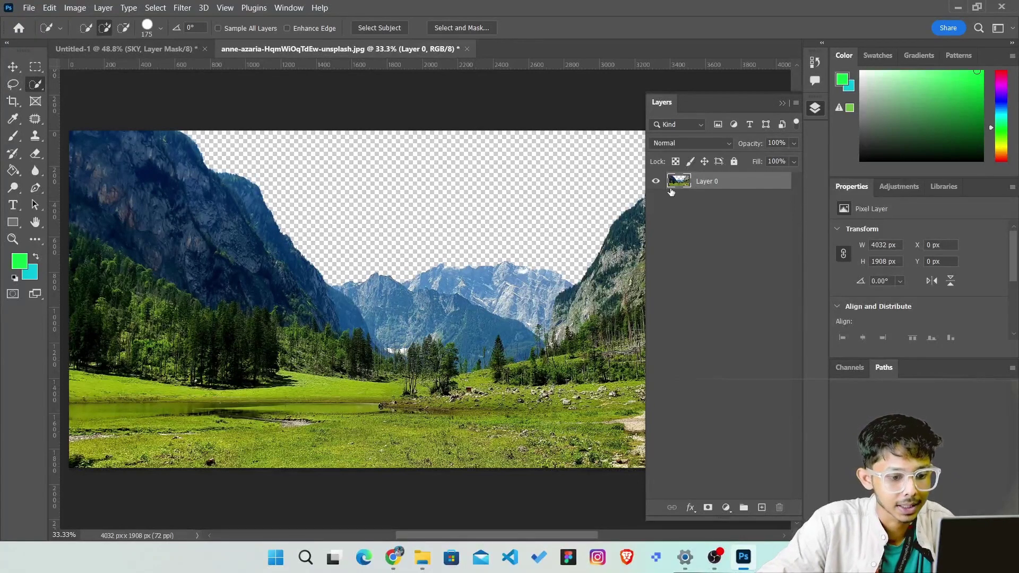
Step: Place the cloudy maddison sky photo from Downloads into the valley image and commit it
left_click(422, 557)
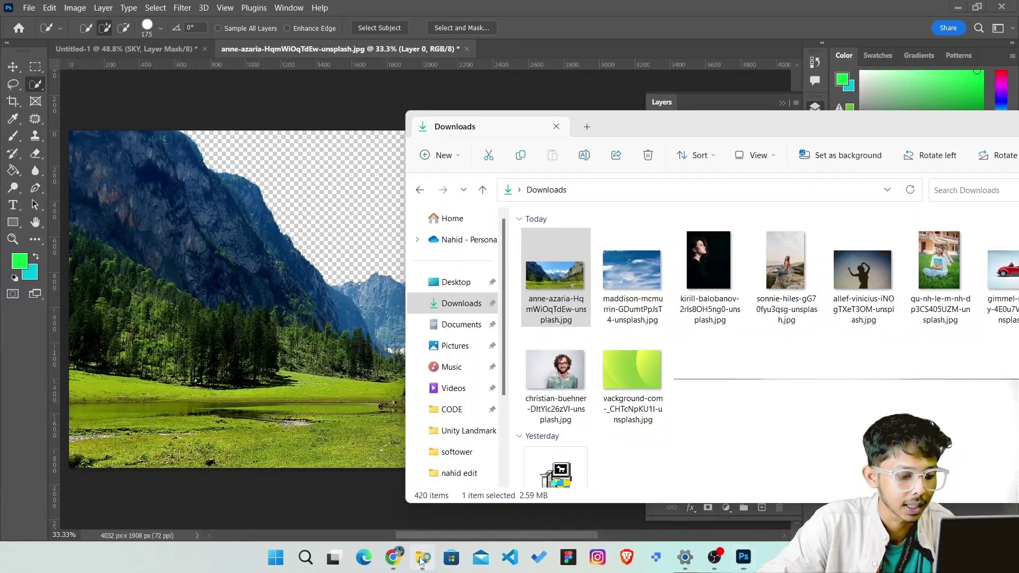
left_click_drag(633, 267, 375, 200)
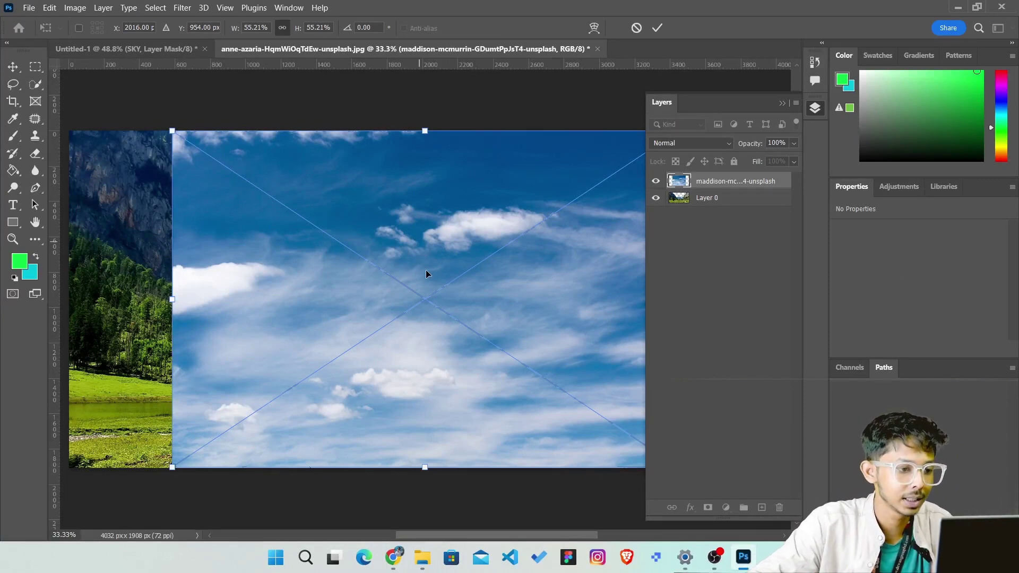
left_click_drag(421, 244, 315, 199)
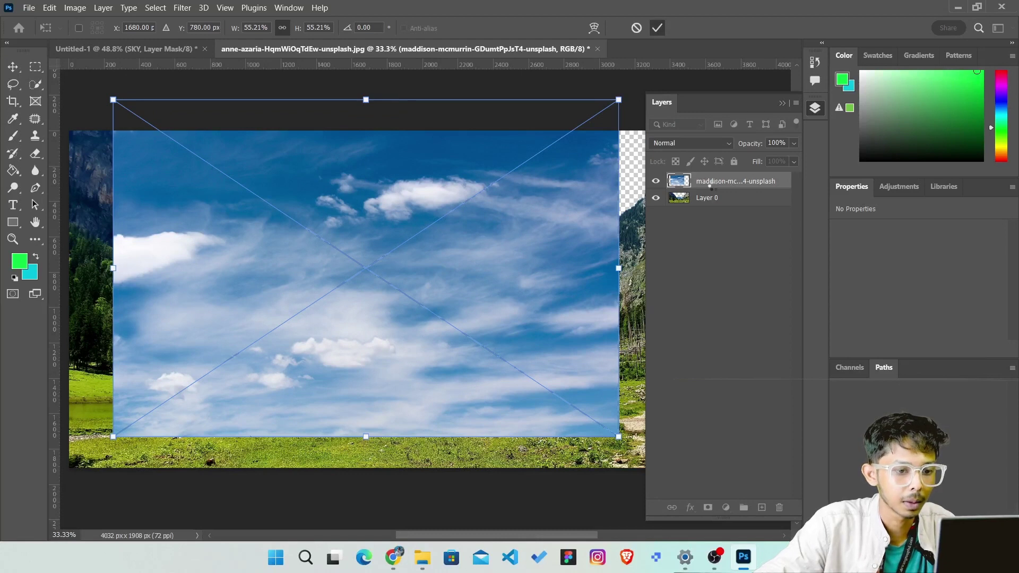
key("Return")
key("w")
Step: Move the sky layer below Layer 0 and enlarge it to fill the empty sky area
left_click_drag(702, 183, 711, 216)
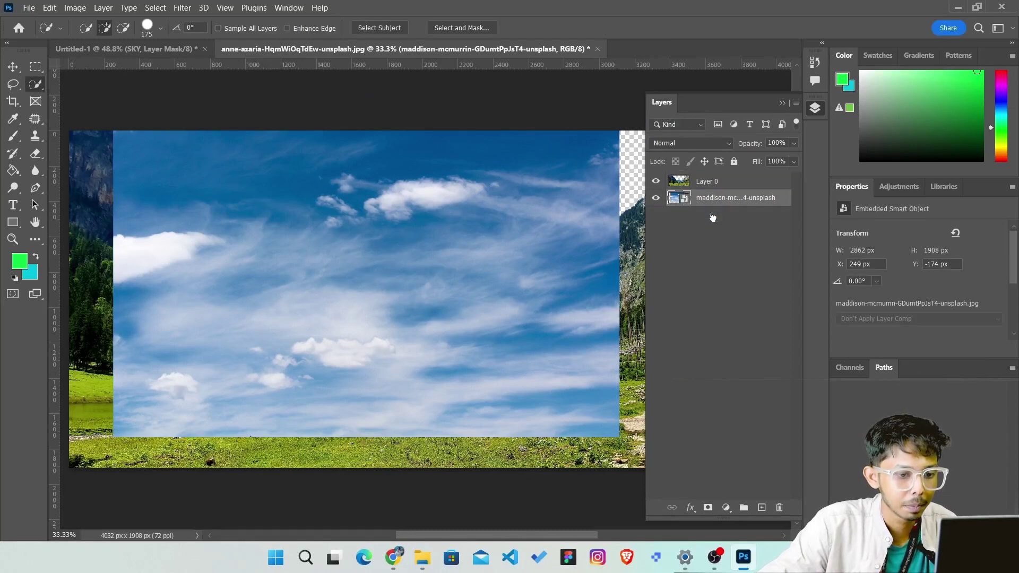
left_click(15, 65)
left_click_drag(438, 208, 508, 182)
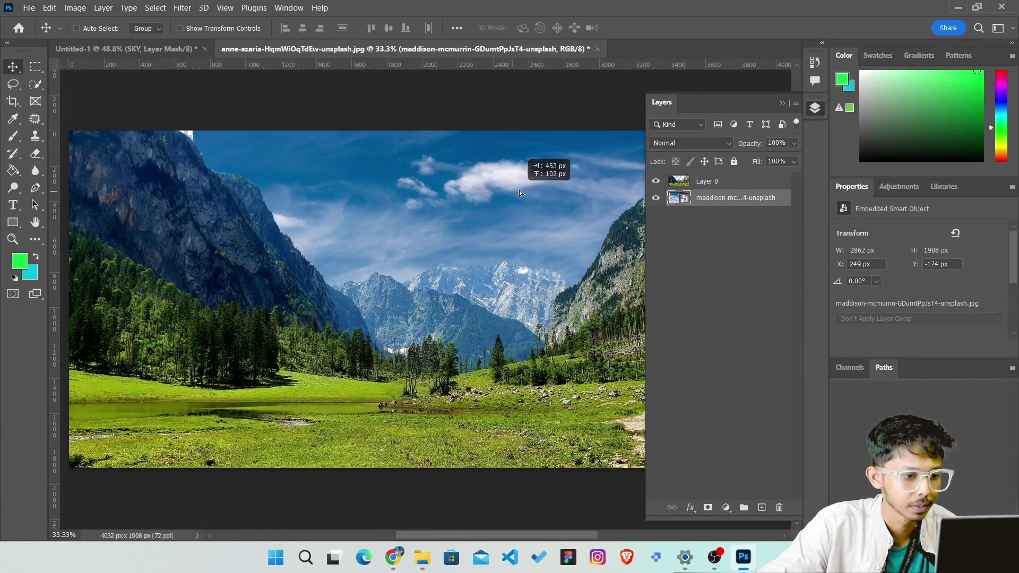
key("ctrl+t")
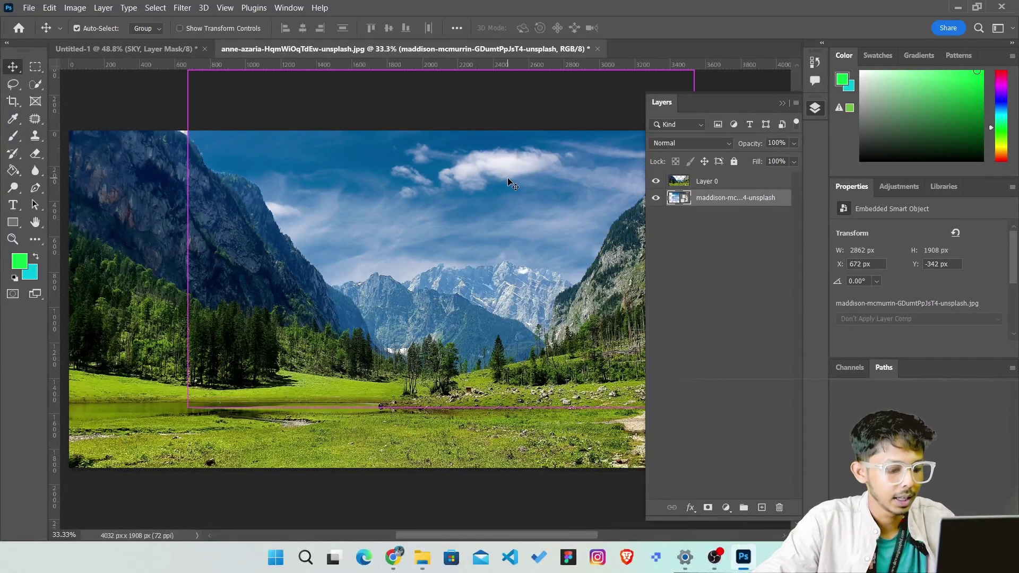
left_click_drag(180, 238, 162, 239)
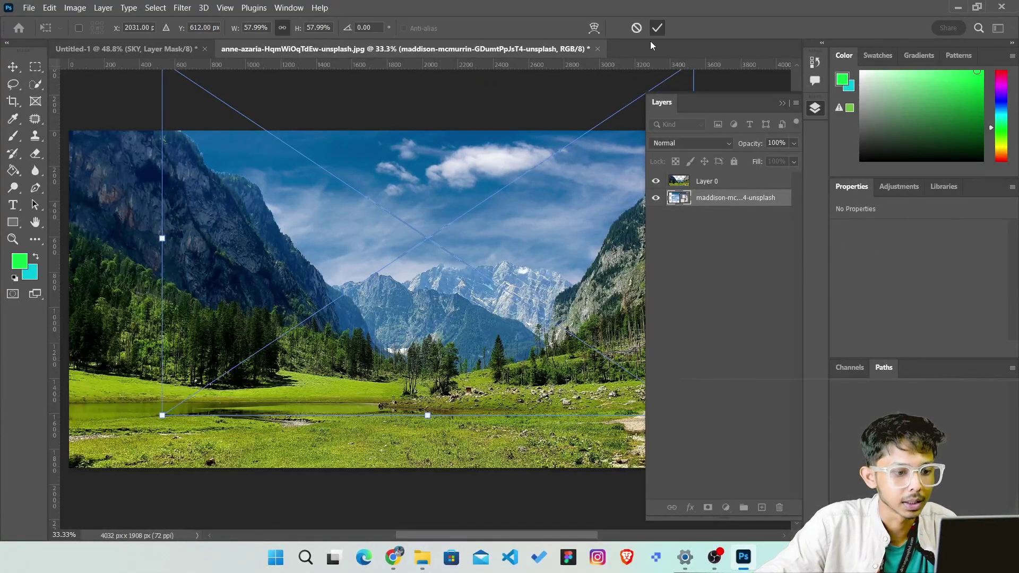
key("Return")
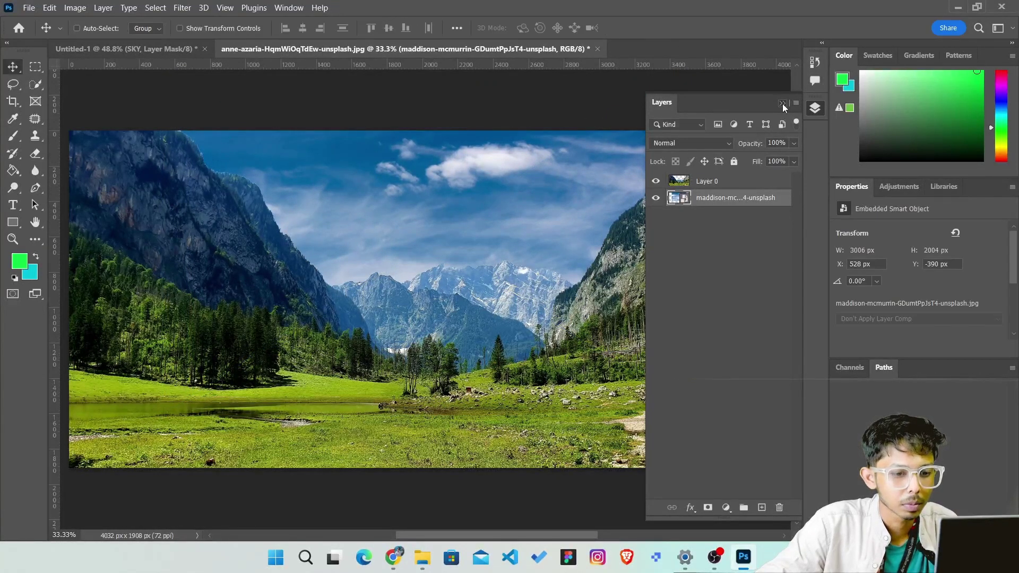
left_click(784, 103)
scroll(383, 271, "up", 2)
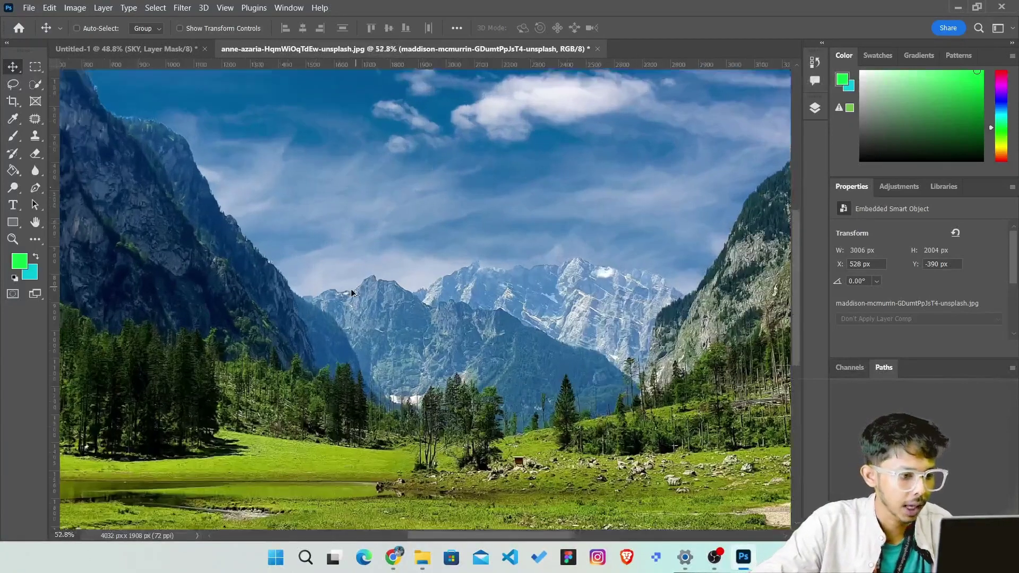
scroll(392, 262, "up", 2)
scroll(637, 221, "up", 2)
scroll(644, 238, "up", 2)
scroll(644, 237, "up", 1)
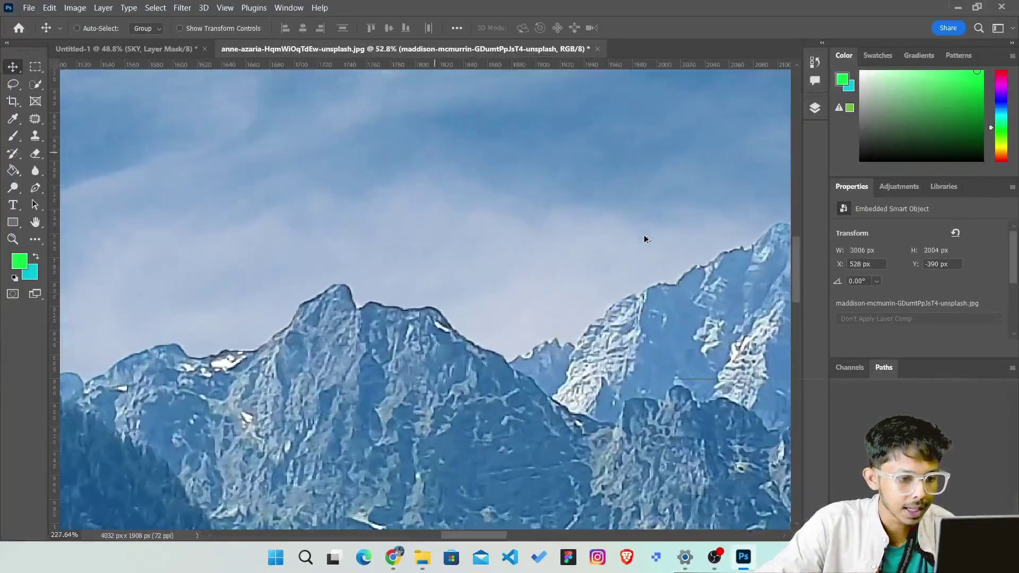
scroll(644, 237, "up", 1)
scroll(333, 293, "up", 2)
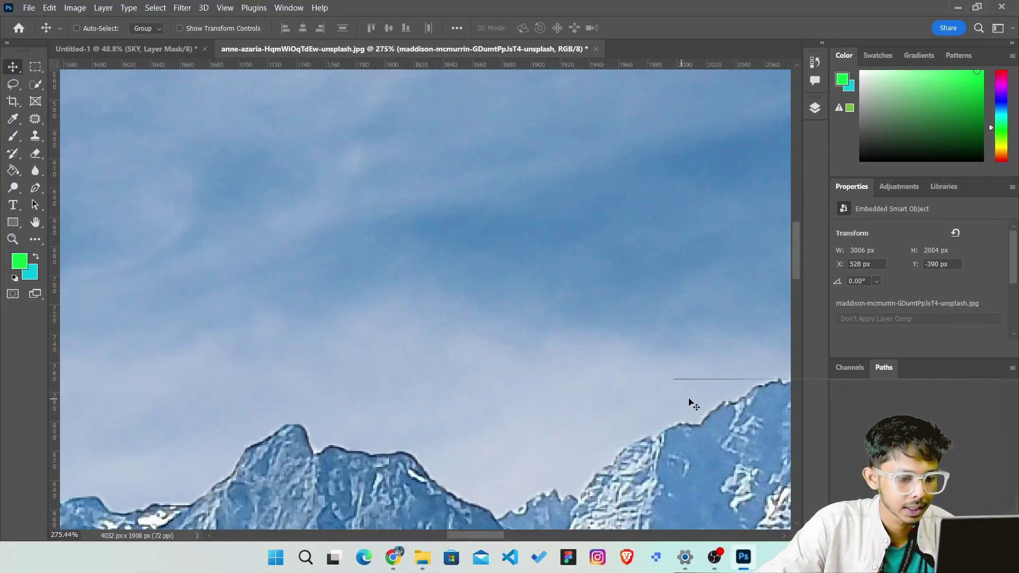
left_click_drag(693, 405, 253, 326)
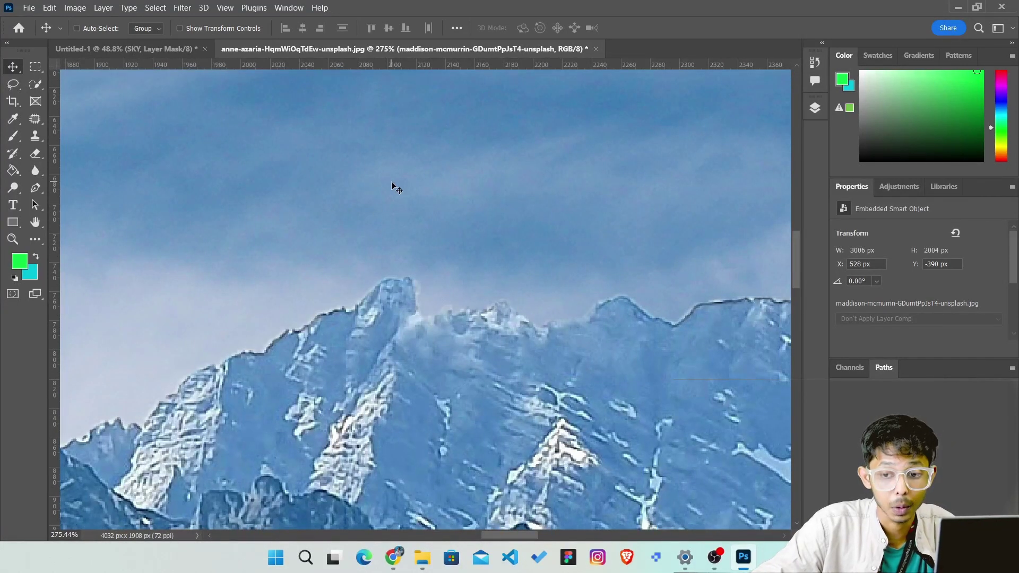
scroll(385, 245, "down", 2)
scroll(384, 244, "down", 2)
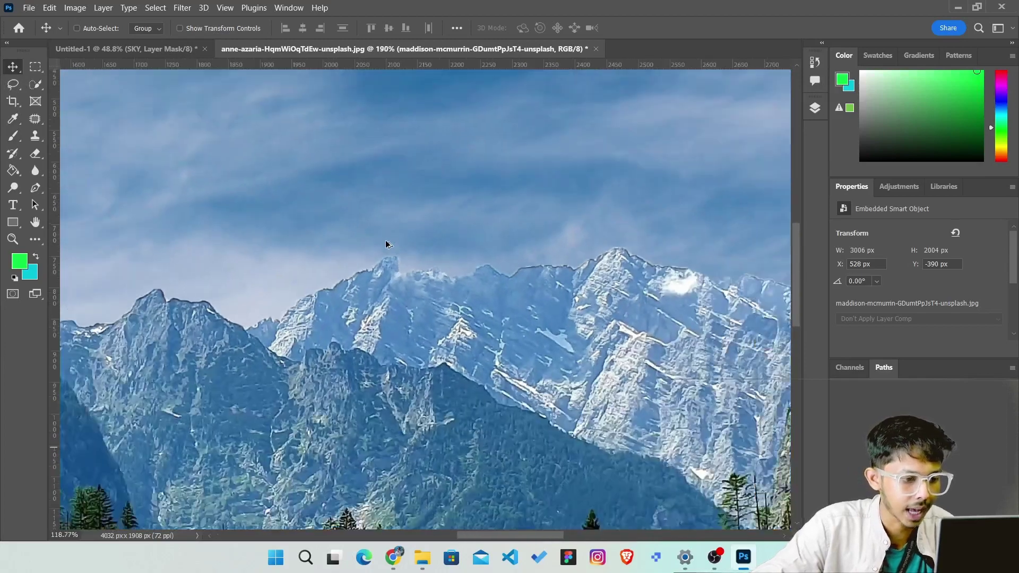
scroll(385, 244, "down", 2)
scroll(386, 244, "down", 2)
scroll(386, 244, "down", 1)
scroll(386, 245, "down", 1)
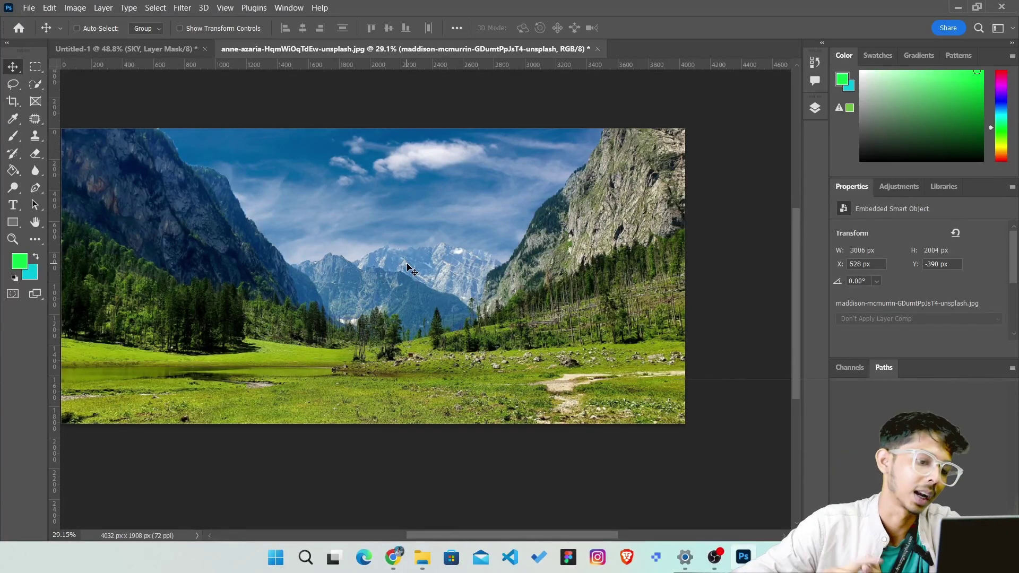
Step: Undo the sky placement, mask out Layer 0's sky, and place the downloaded sky JPG
left_click(814, 108)
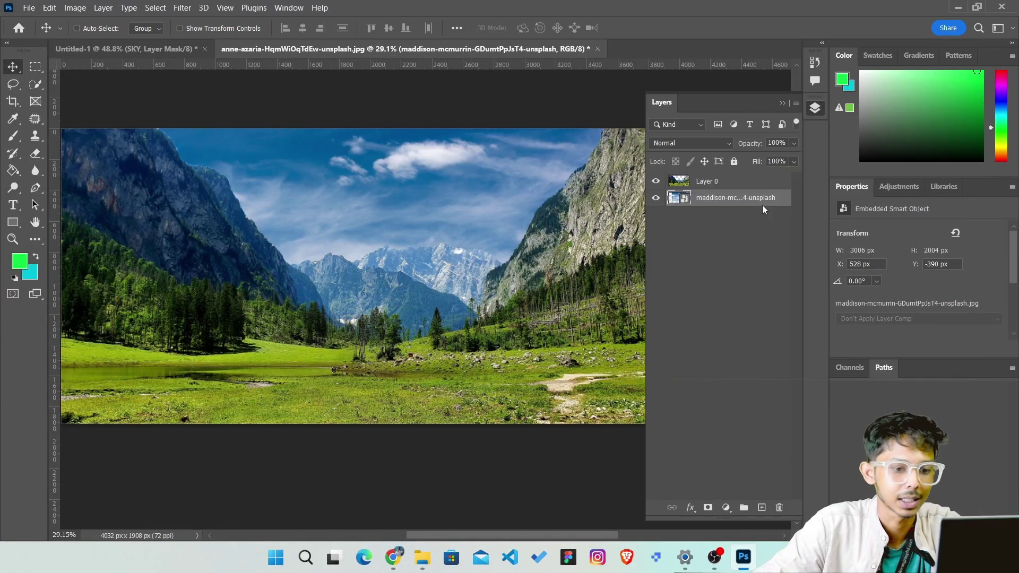
key("ctrl+z")
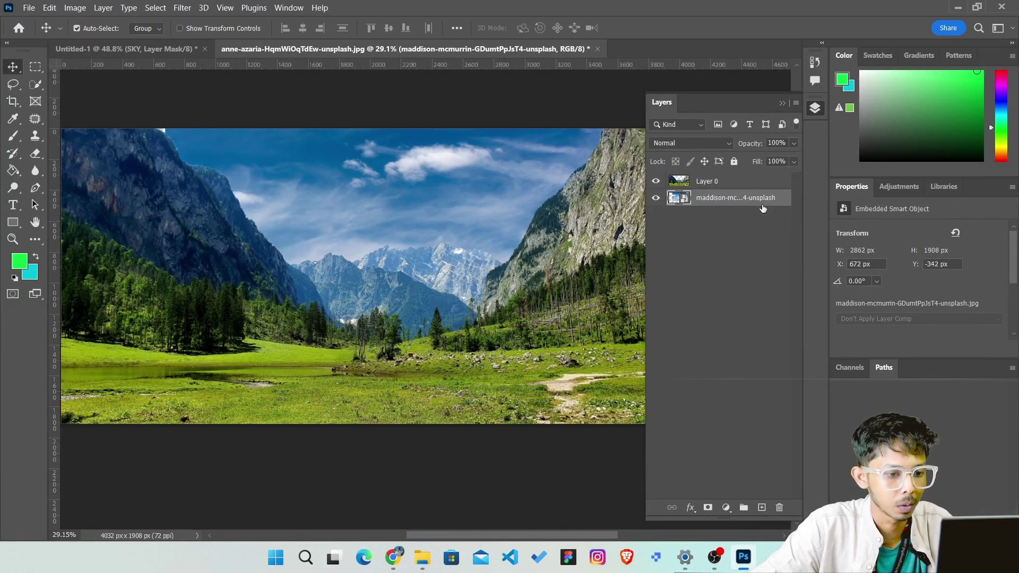
key("ctrl+z")
key("ctrl+z")
key("ctrl+z")
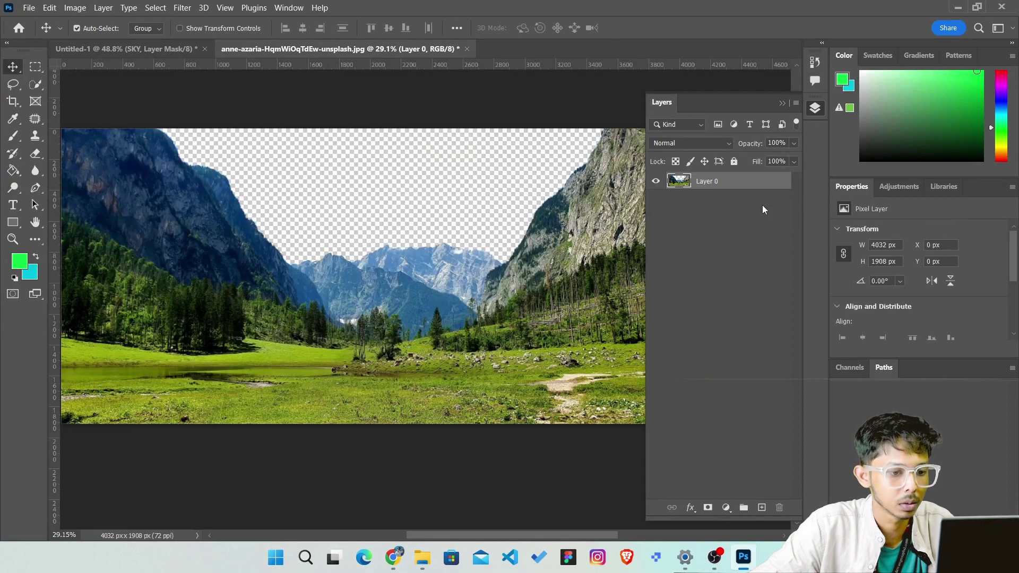
key("ctrl+z")
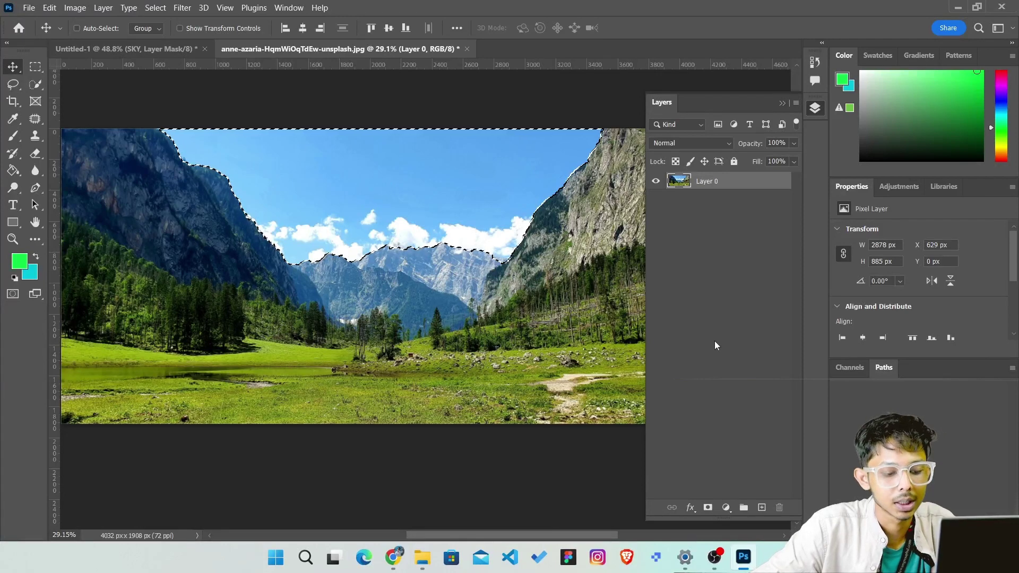
left_click(707, 508)
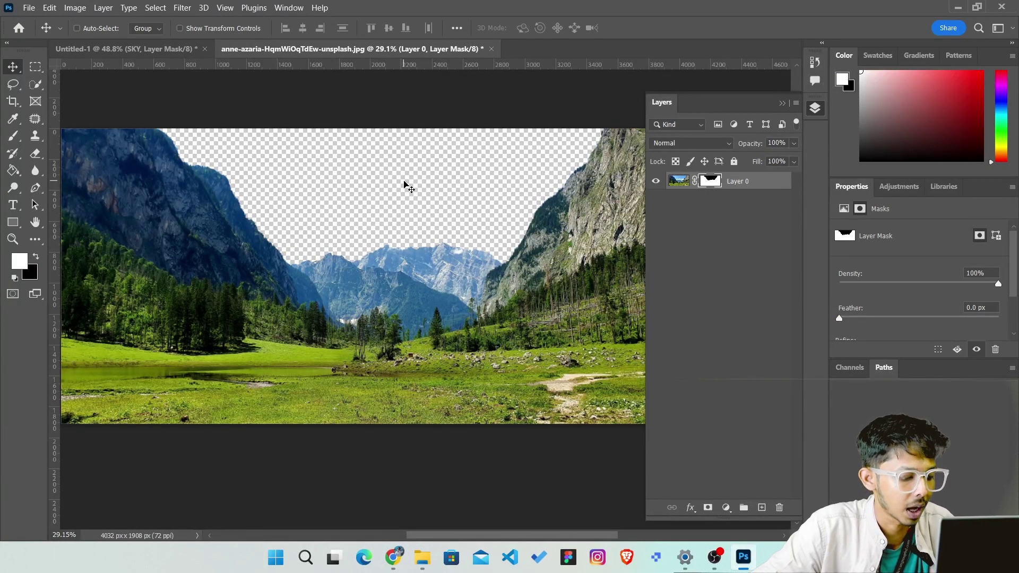
key("alt+Tab")
mouse_move(631, 273)
left_mouse_down()
mouse_move(512, 261)
mouse_move(333, 214)
left_mouse_up()
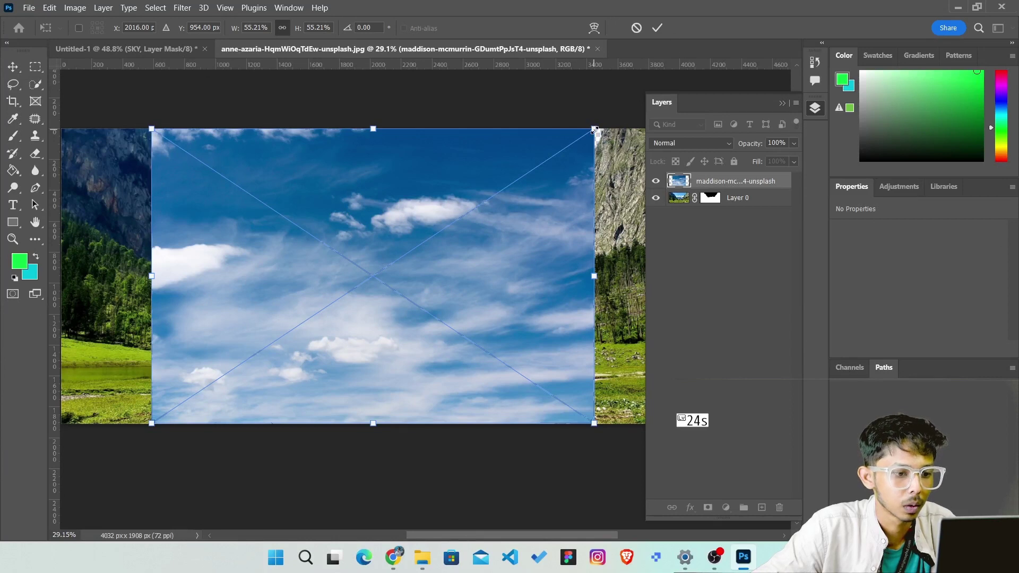
Step: Scale up the placed cloudy sky, move it beneath Layer 0, and target Layer 0's mask
left_click_drag(595, 129, 663, 83)
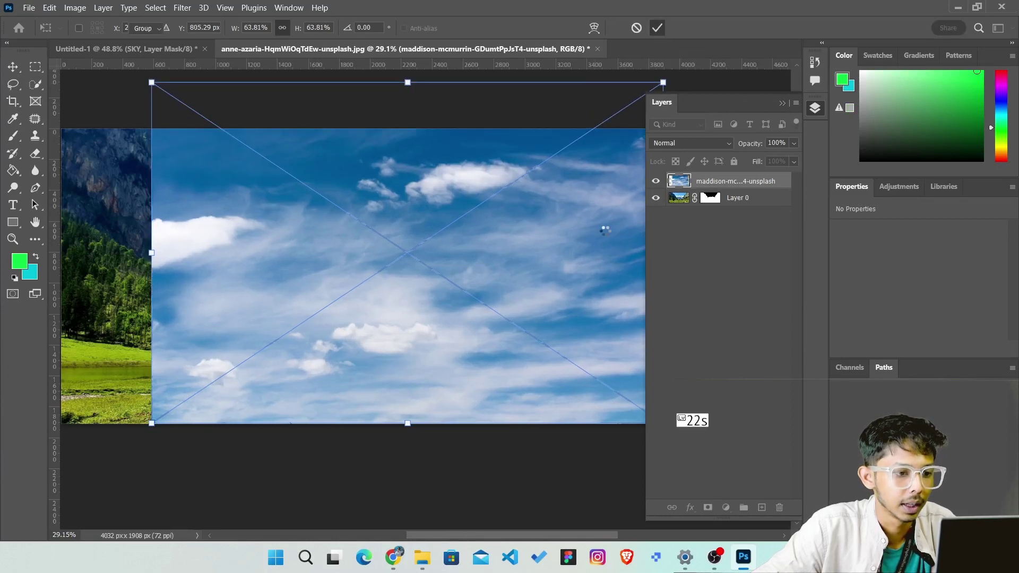
key("Return")
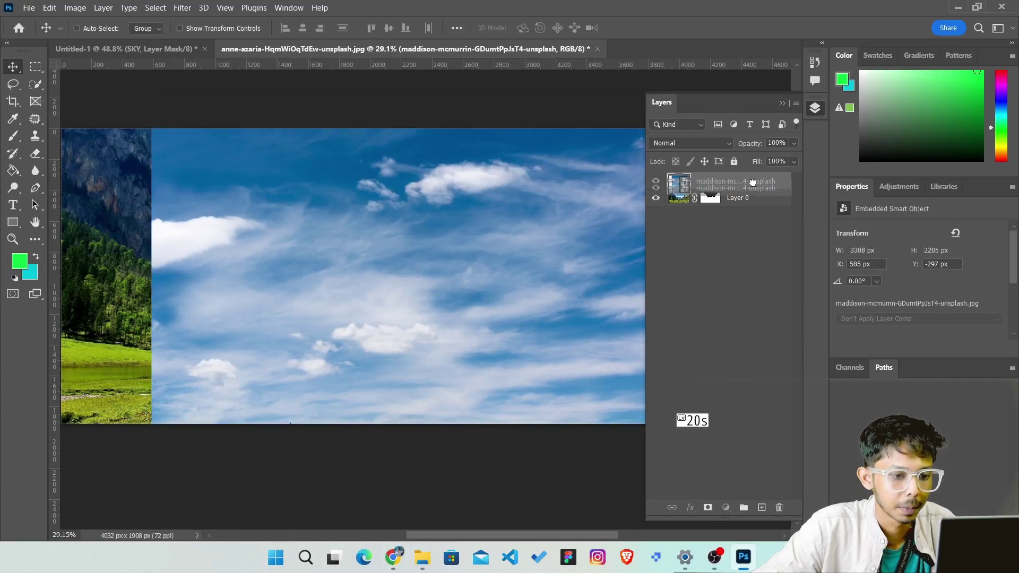
left_click_drag(706, 182, 741, 236)
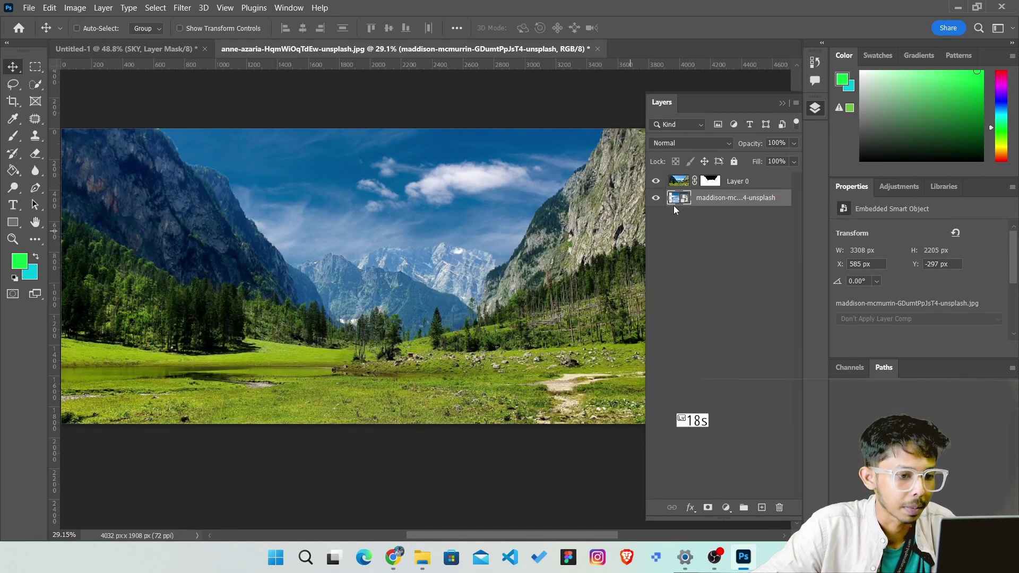
left_click(711, 181)
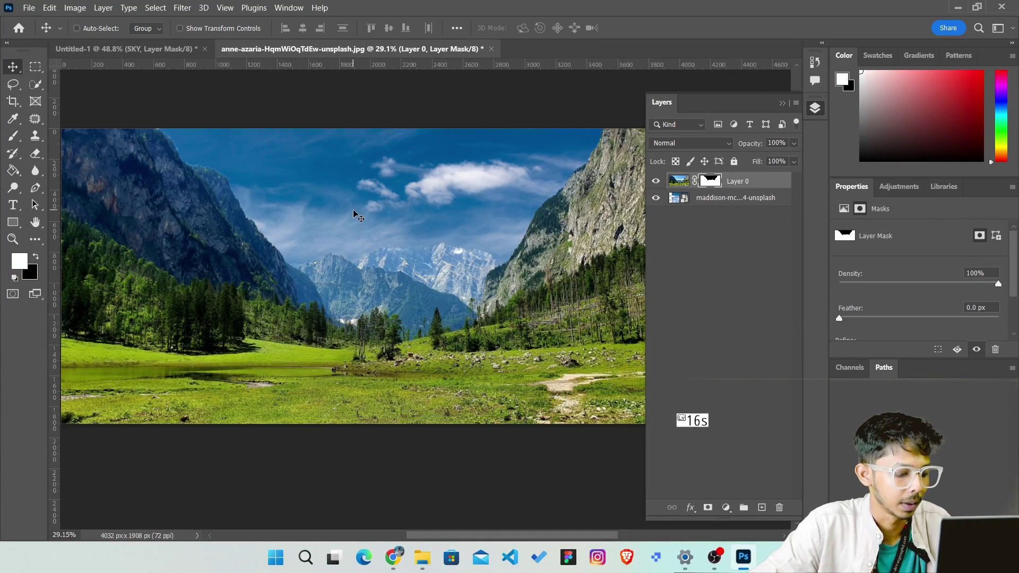
scroll(340, 257, "up", 3)
scroll(341, 256, "up", 3)
scroll(368, 266, "up", 3)
scroll(369, 265, "up", 2)
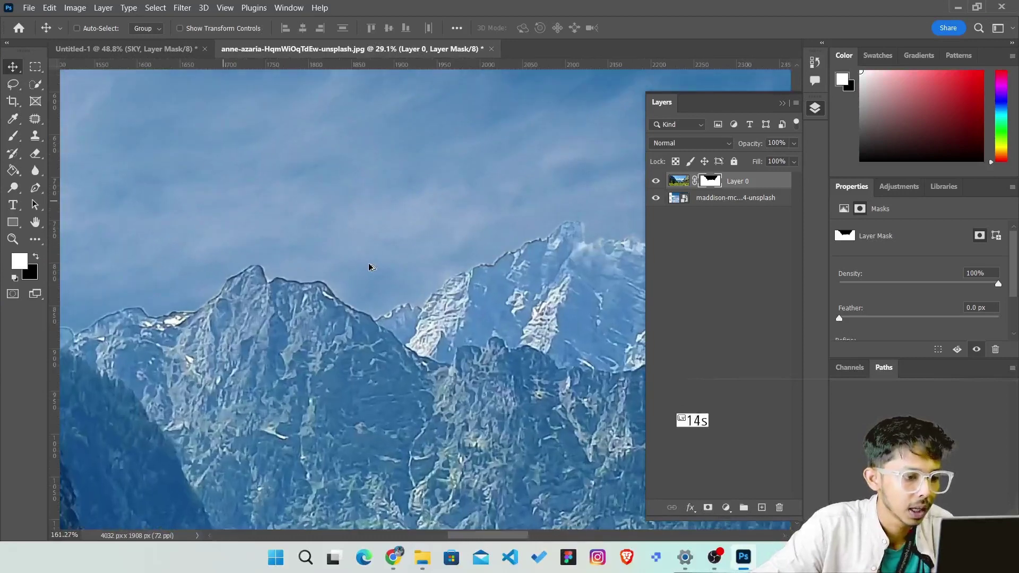
scroll(393, 338, "up", 2)
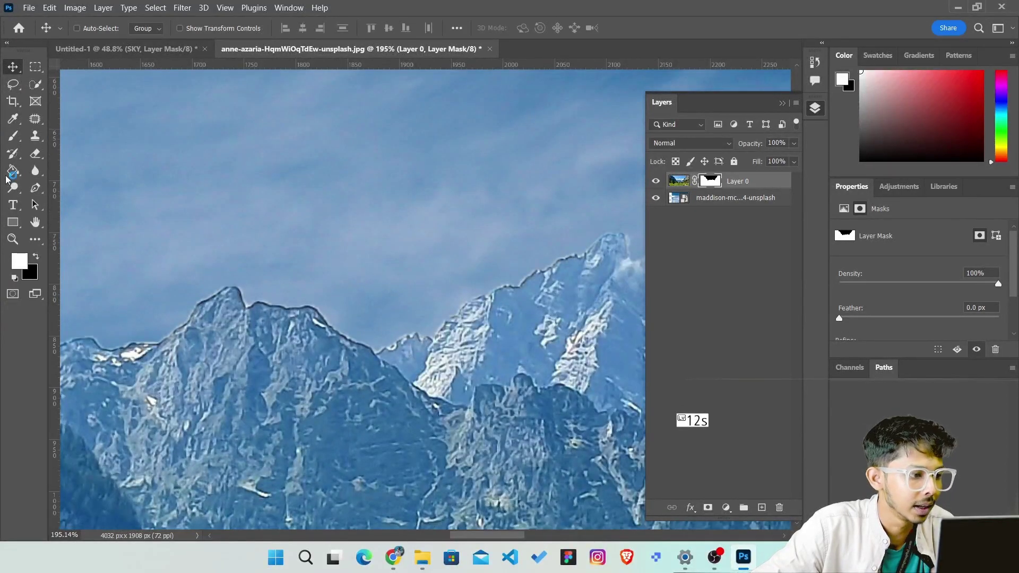
Step: Set up a soft Brush with 0% hardness and 30% flow
left_click(13, 136)
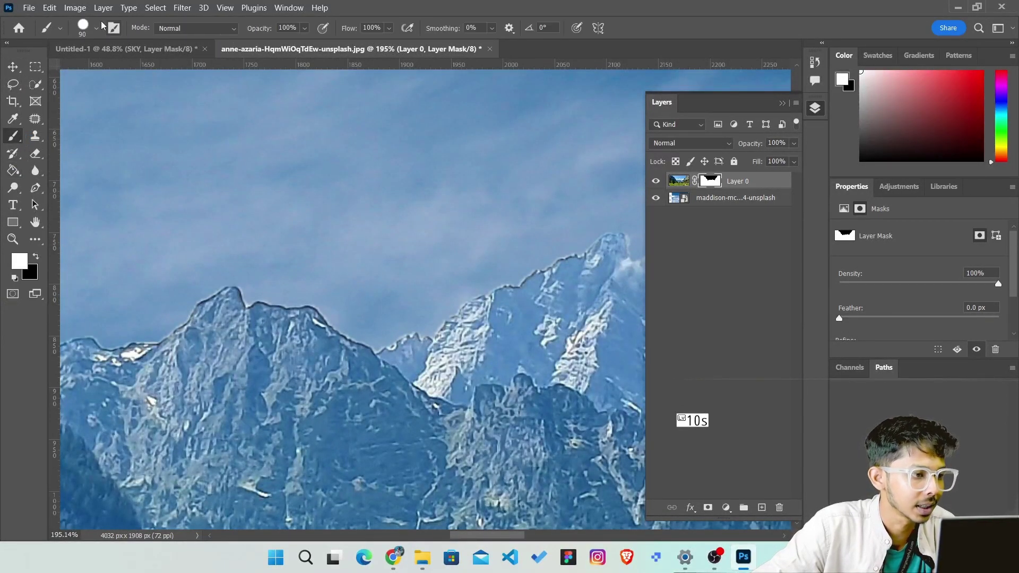
left_click(96, 27)
left_click_drag(93, 102, 73, 101)
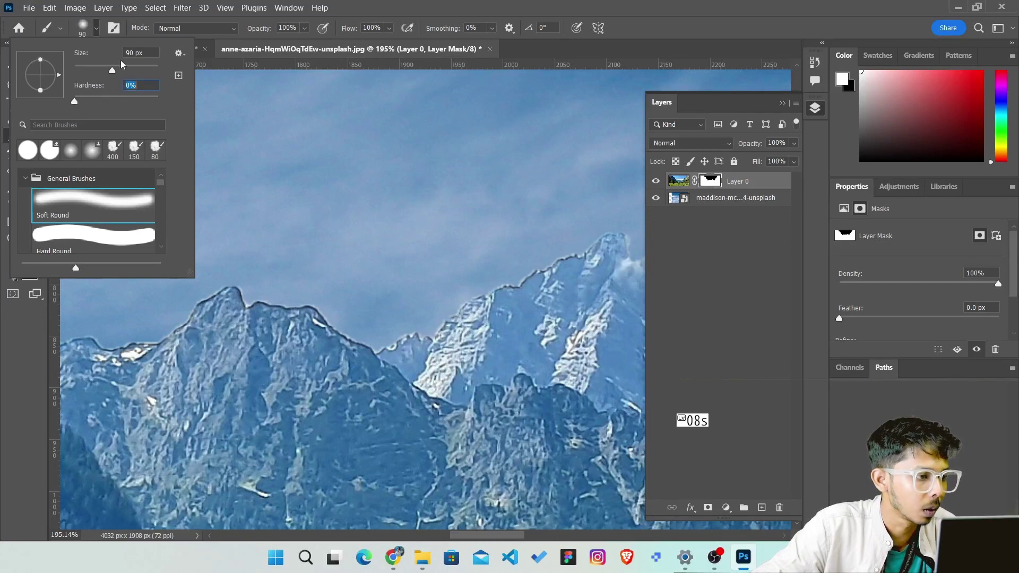
left_click(156, 31)
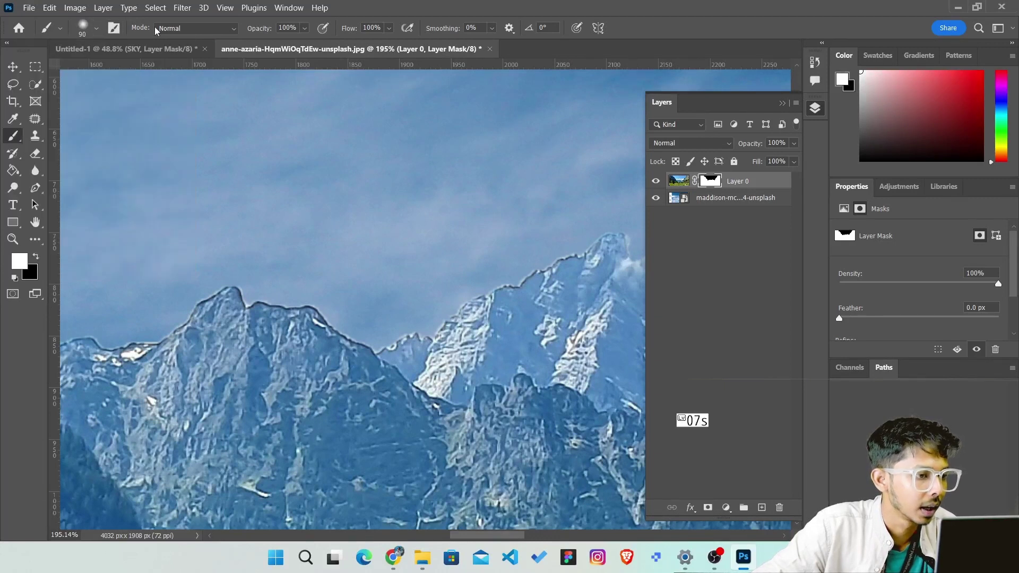
left_click(390, 28)
type("30")
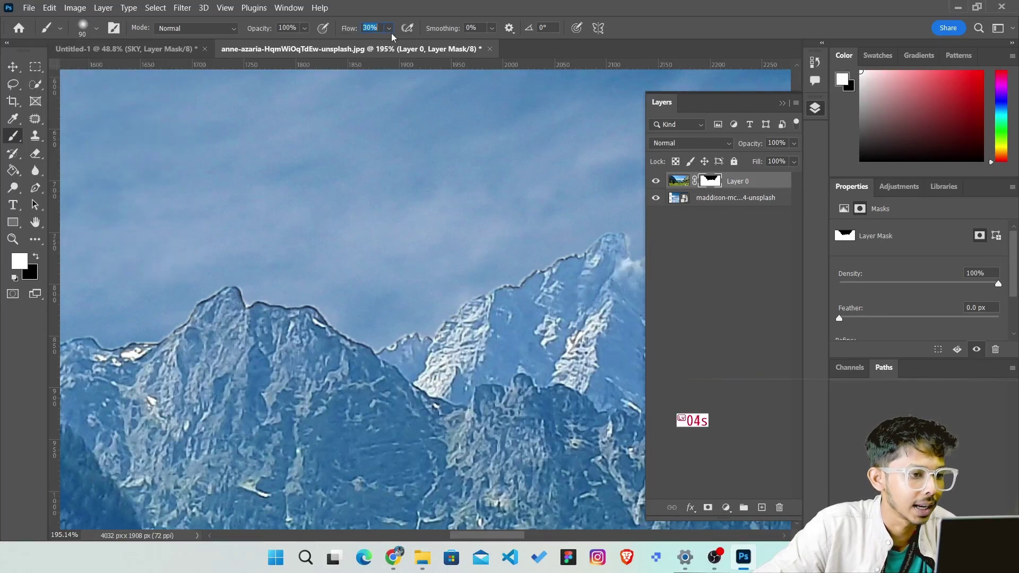
Step: Paint white on Layer 0's mask near the left peak and along the left cliff edge
mouse_move(245, 276)
left_mouse_down()
mouse_move(387, 295)
mouse_move(501, 262)
mouse_move(426, 296)
mouse_move(280, 261)
mouse_move(101, 312)
mouse_move(168, 268)
mouse_move(432, 257)
mouse_move(485, 266)
mouse_move(198, 262)
mouse_move(616, 167)
mouse_move(443, 275)
mouse_move(216, 237)
left_mouse_up()
left_click_drag(533, 220, 676, 198)
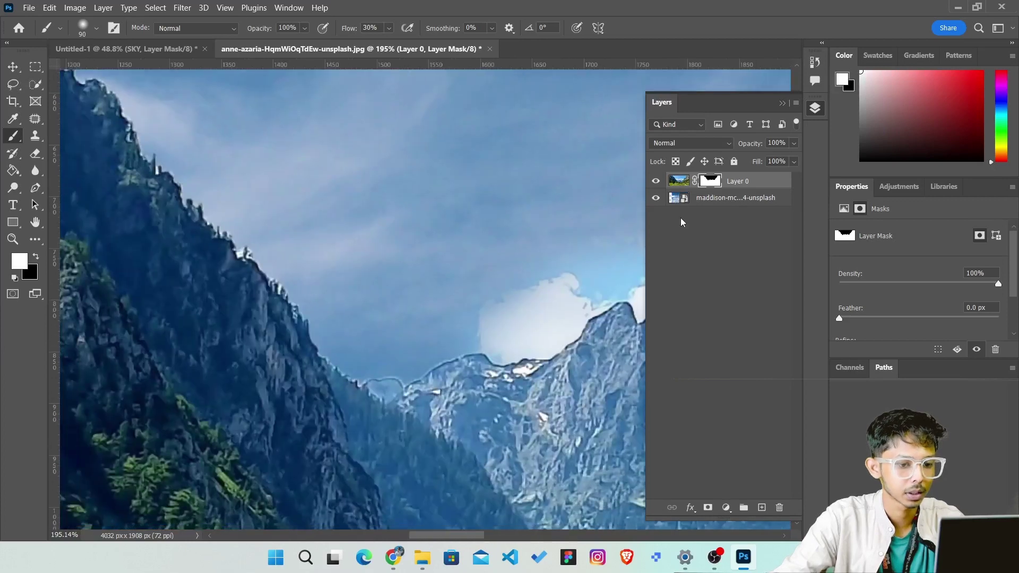
mouse_move(148, 114)
left_mouse_down()
mouse_move(400, 341)
mouse_move(319, 307)
mouse_move(478, 325)
mouse_move(410, 346)
mouse_move(173, 199)
left_mouse_up()
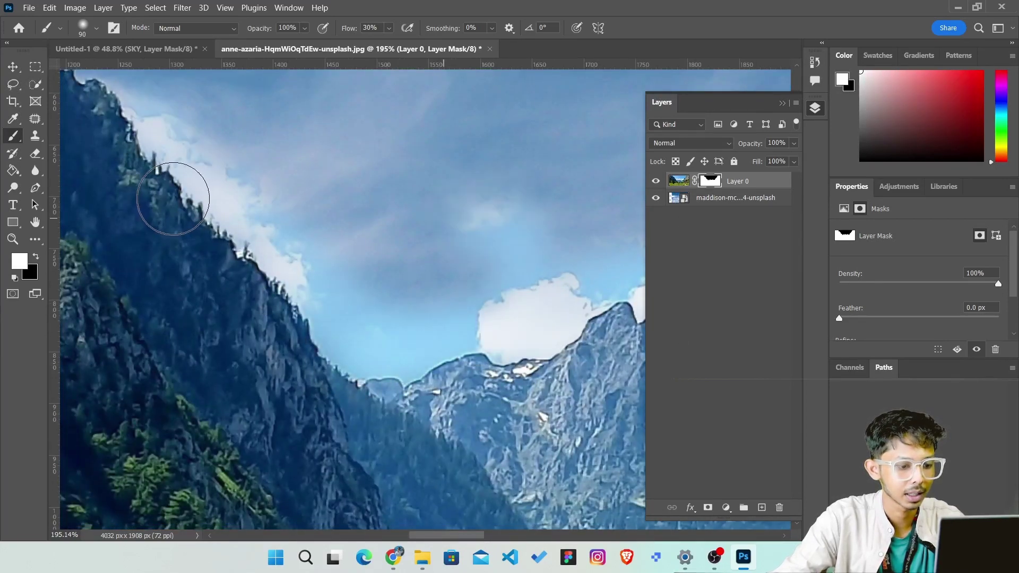
scroll(382, 255, "down", 5)
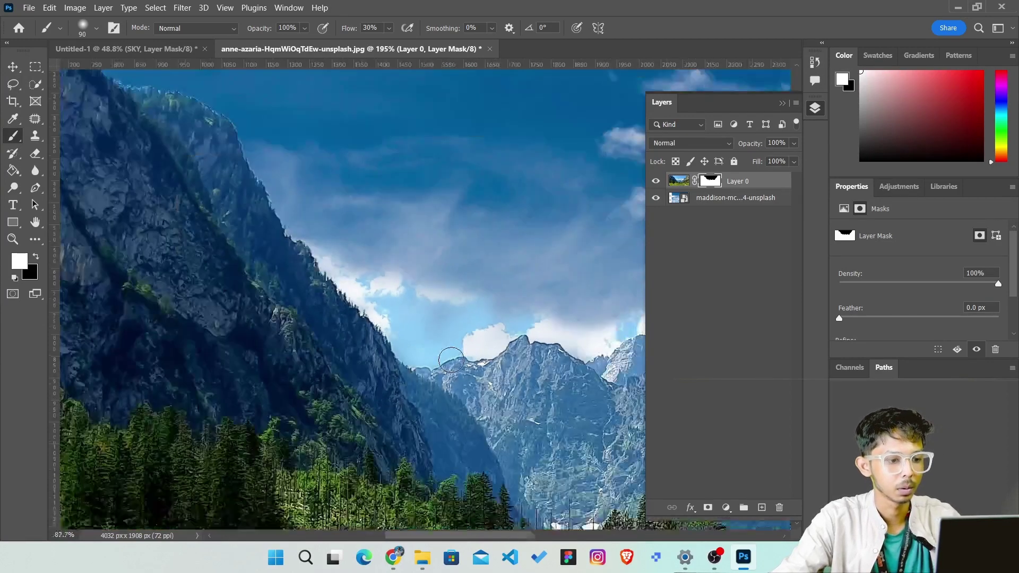
scroll(451, 361, "down", 4)
scroll(451, 360, "down", 2)
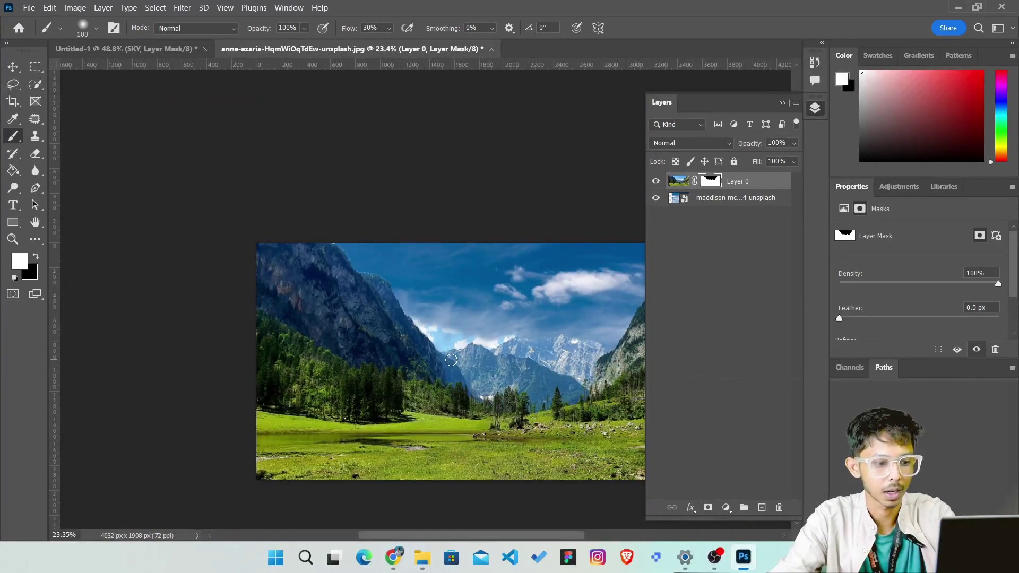
Step: Paint the mask over the left cliff and ridge with a 700 px brush, then switch to Chrome
key("bracketright")
key("bracketright")
key("bracketright")
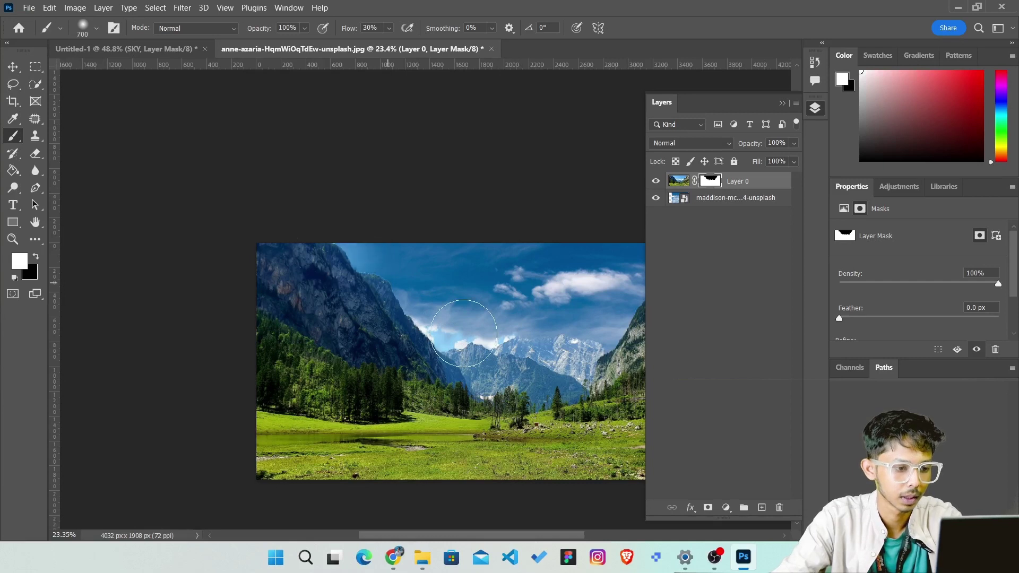
left_click_drag(329, 254, 578, 384)
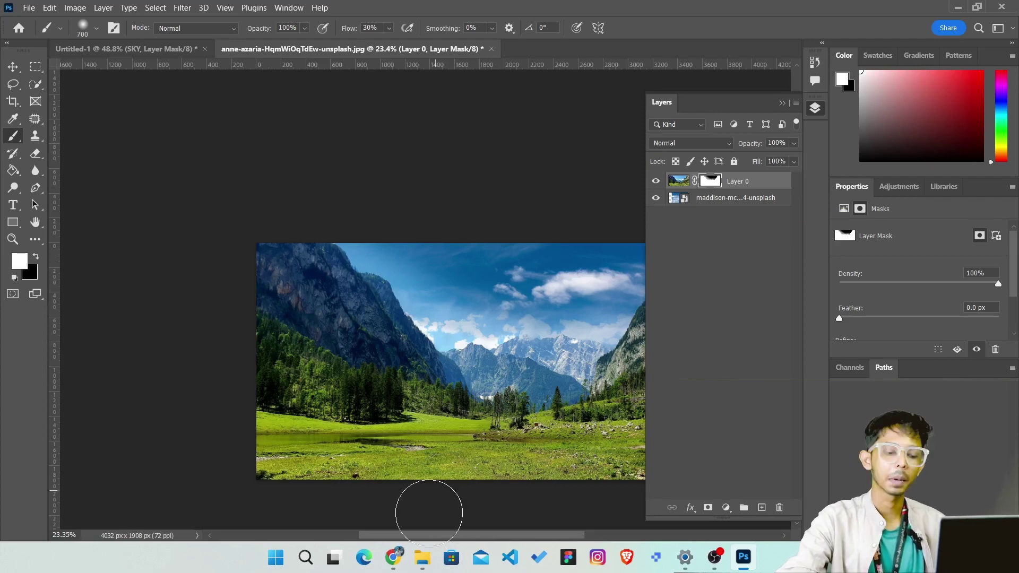
left_click(399, 560)
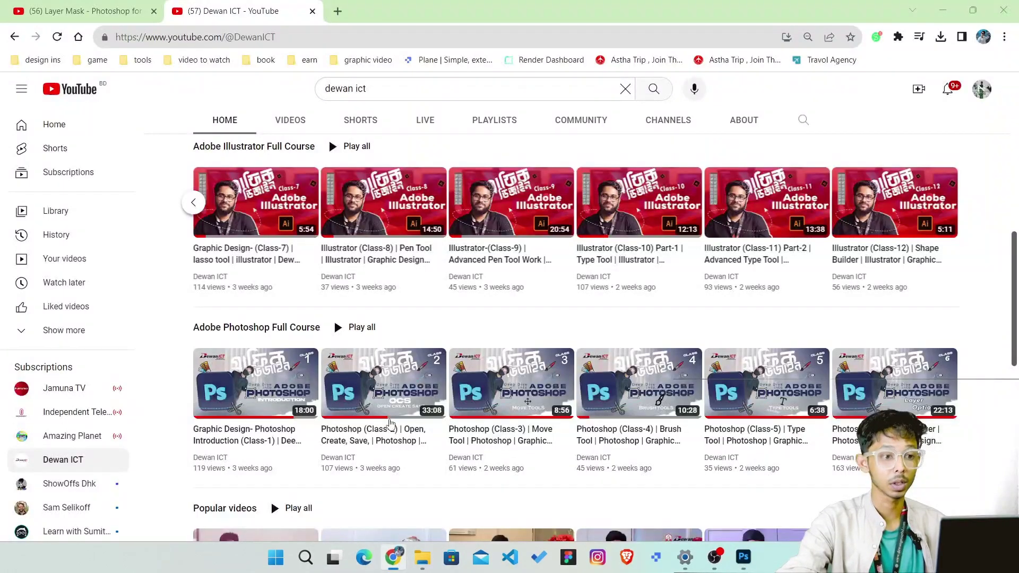
Step: Open a new tab and load the autocompleted Unsplash address
left_click(338, 12)
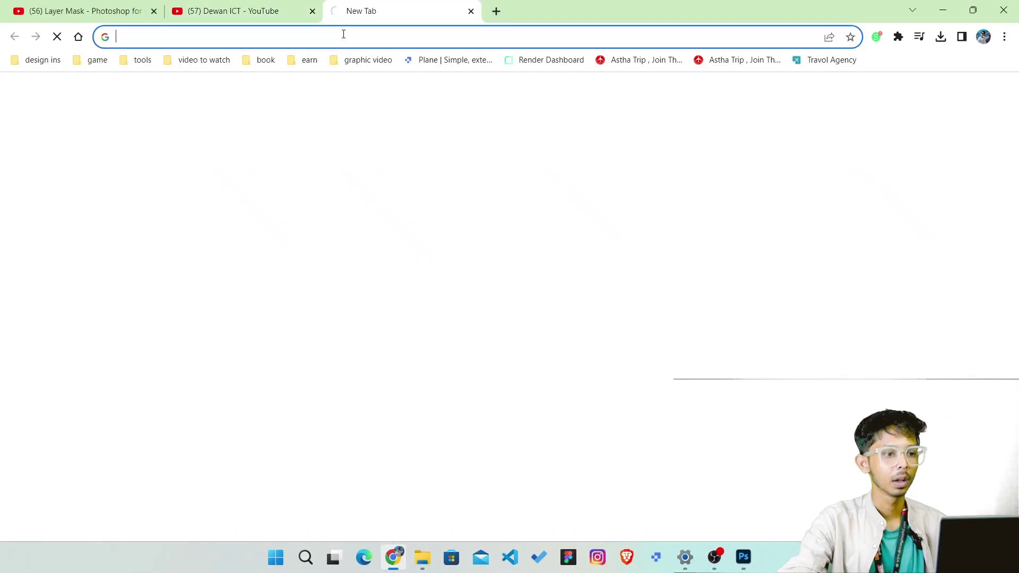
left_click(343, 33)
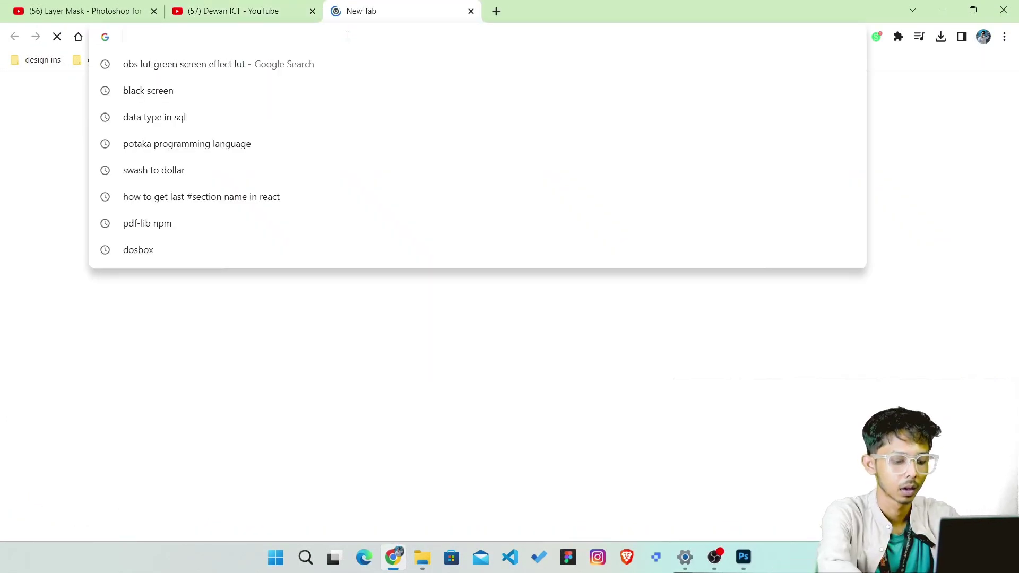
type("unspl")
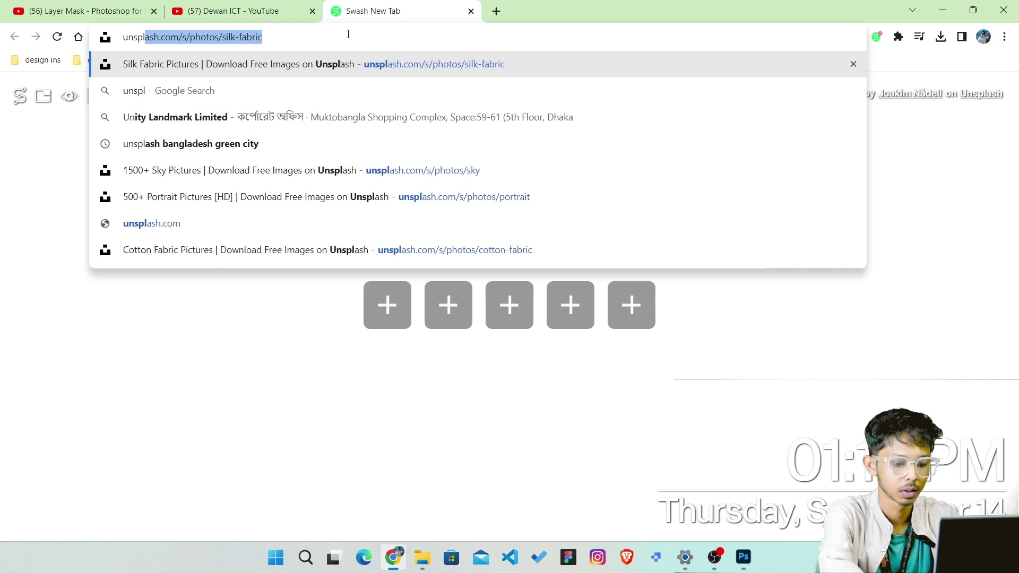
type("ash")
key("Right")
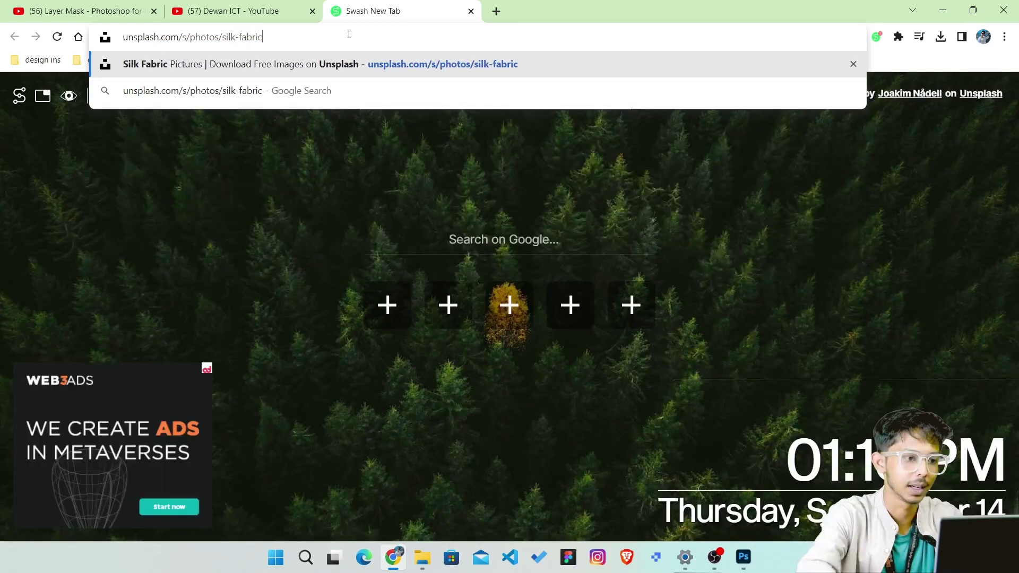
key("Return")
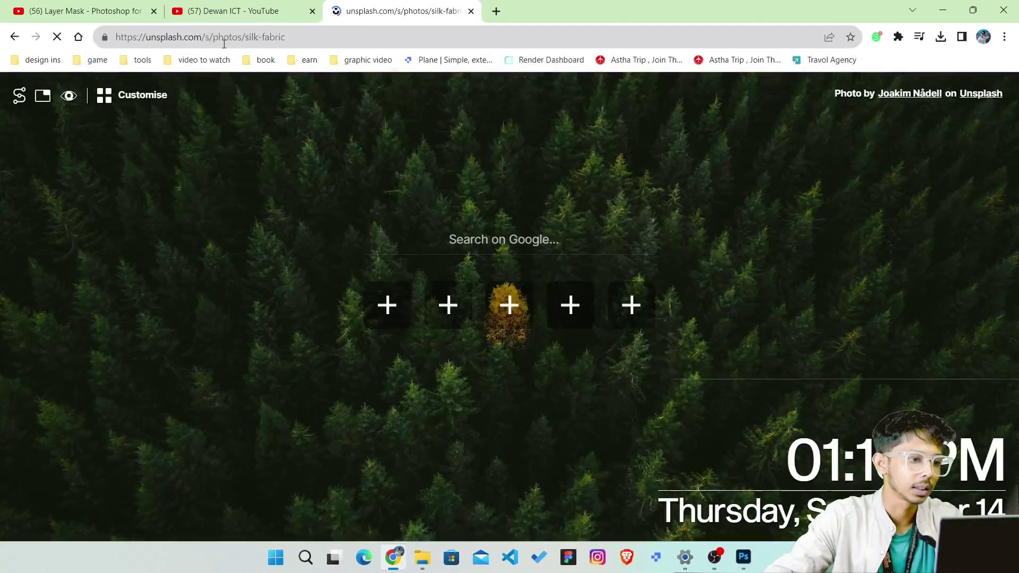
Step: Remove the /s/photos/silk-fabric path from the URL to load the unsplash.com home page
left_click_drag(213, 37, 344, 40)
key("BackSpace")
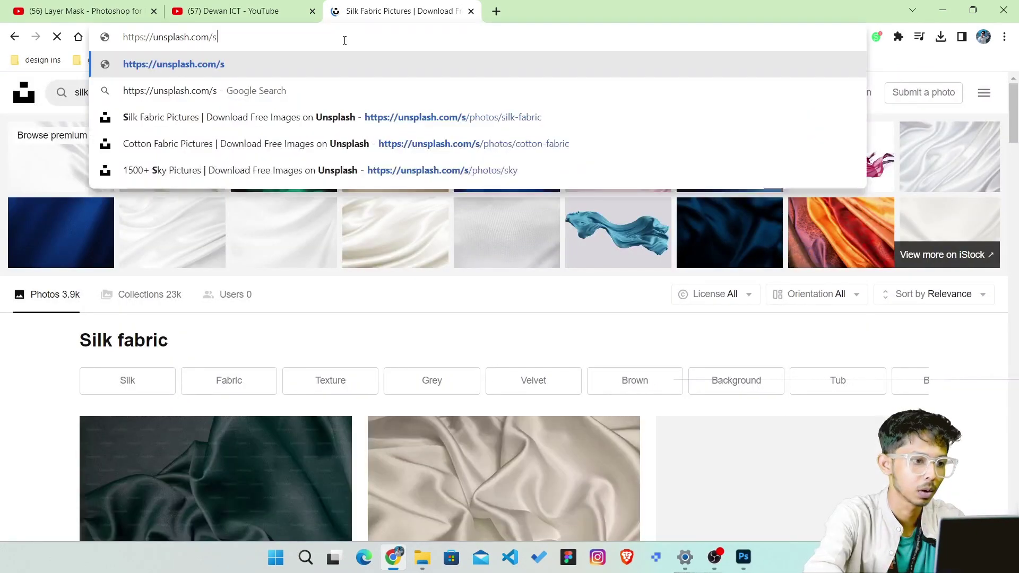
key("BackSpace")
key("BackSpace")
key("Return")
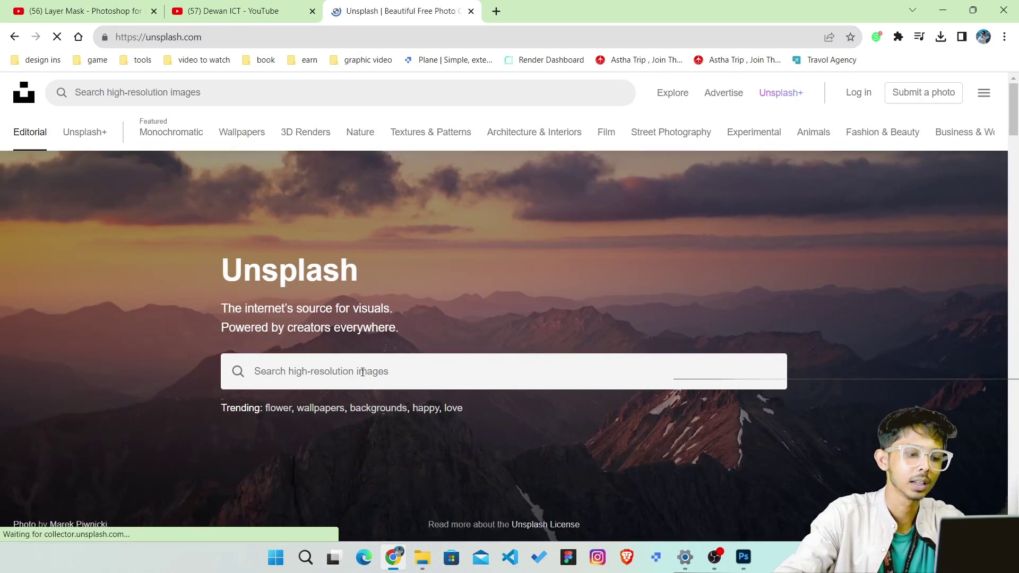
Step: Search Unsplash for 'forest' photos
left_click(404, 369)
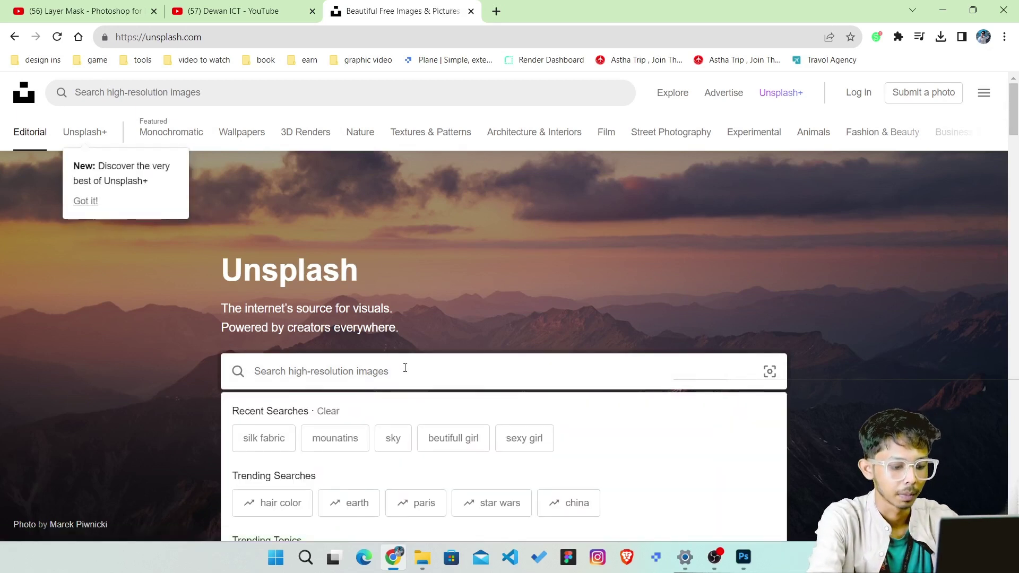
type("forest")
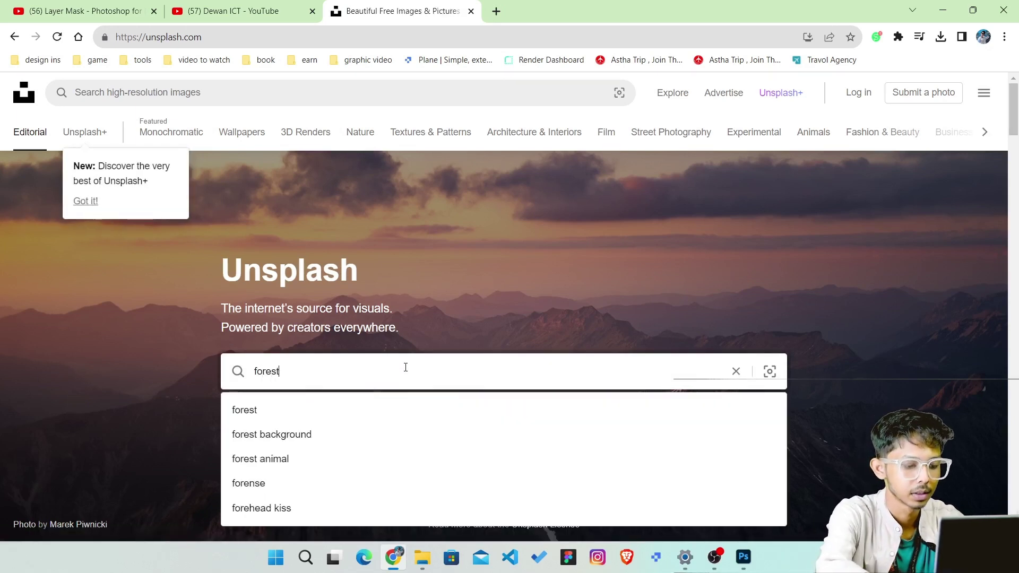
left_click(274, 412)
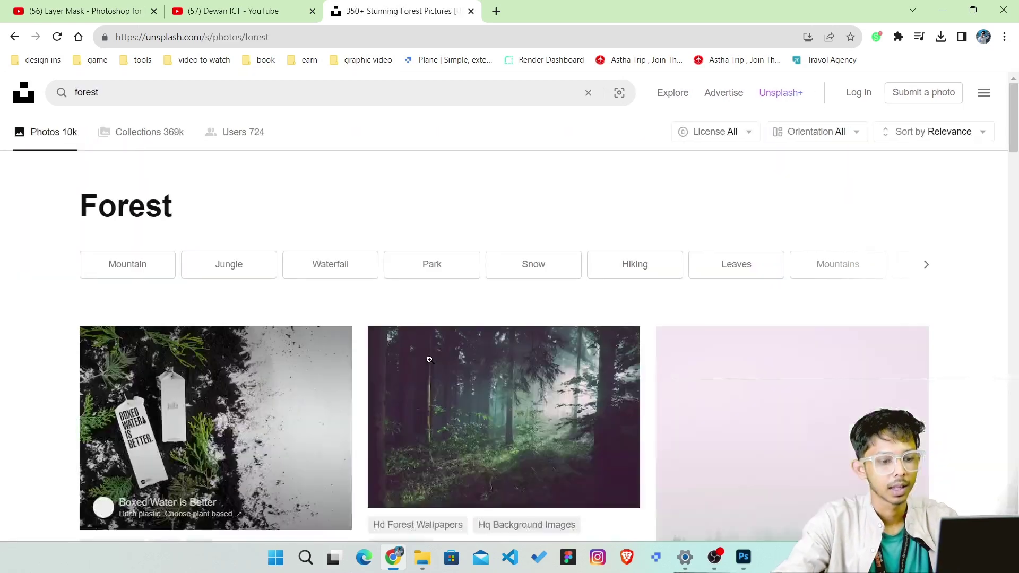
Step: Scroll through the forest results and download the aerial photo of green treetops
scroll(430, 359, "down", 3)
scroll(430, 359, "down", 1)
scroll(430, 359, "down", 2)
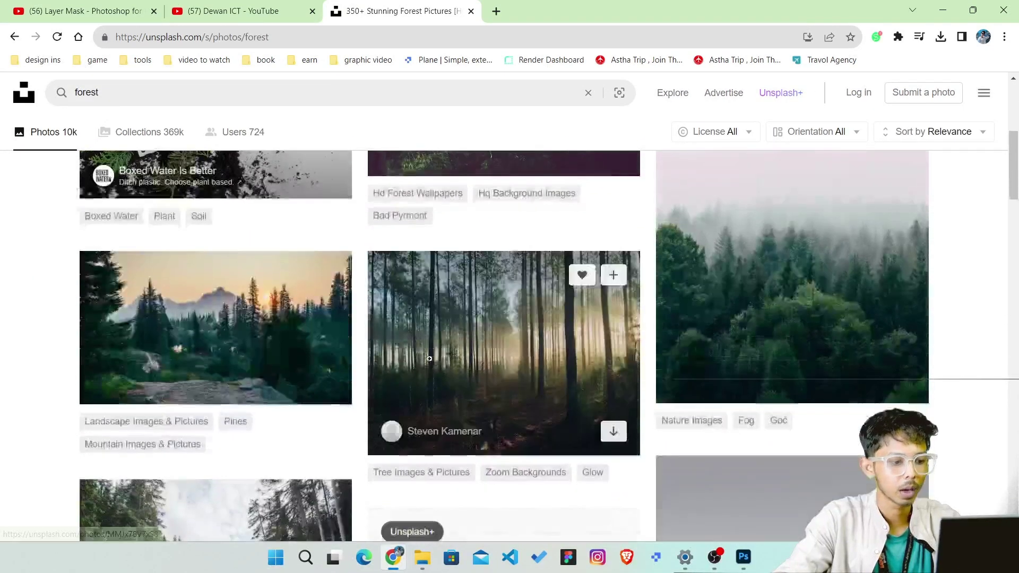
scroll(430, 360, "down", 3)
scroll(430, 360, "down", 3)
scroll(430, 360, "down", 1)
scroll(430, 360, "down", 3)
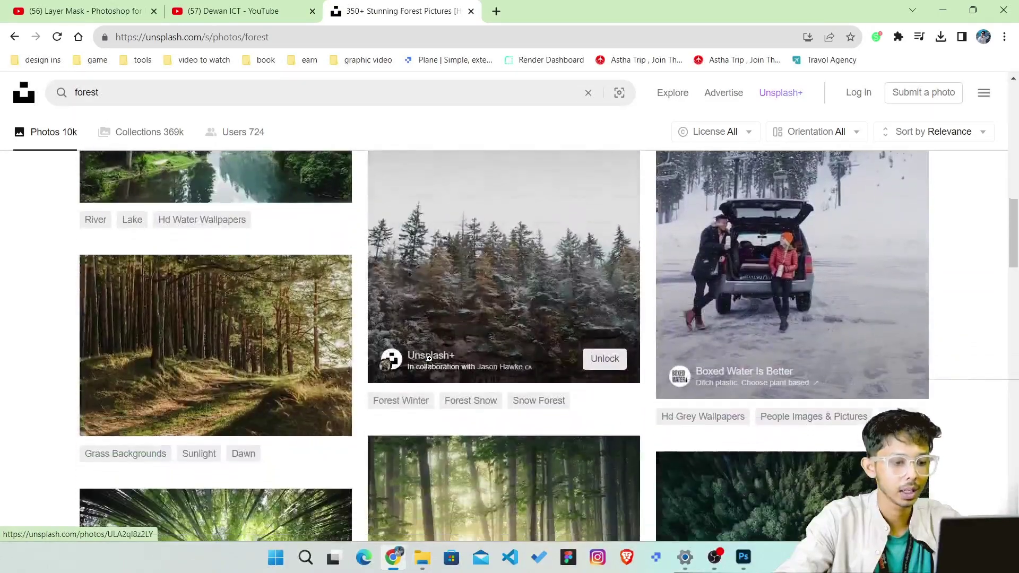
scroll(430, 360, "down", 2)
scroll(429, 359, "down", 1)
scroll(429, 359, "down", 3)
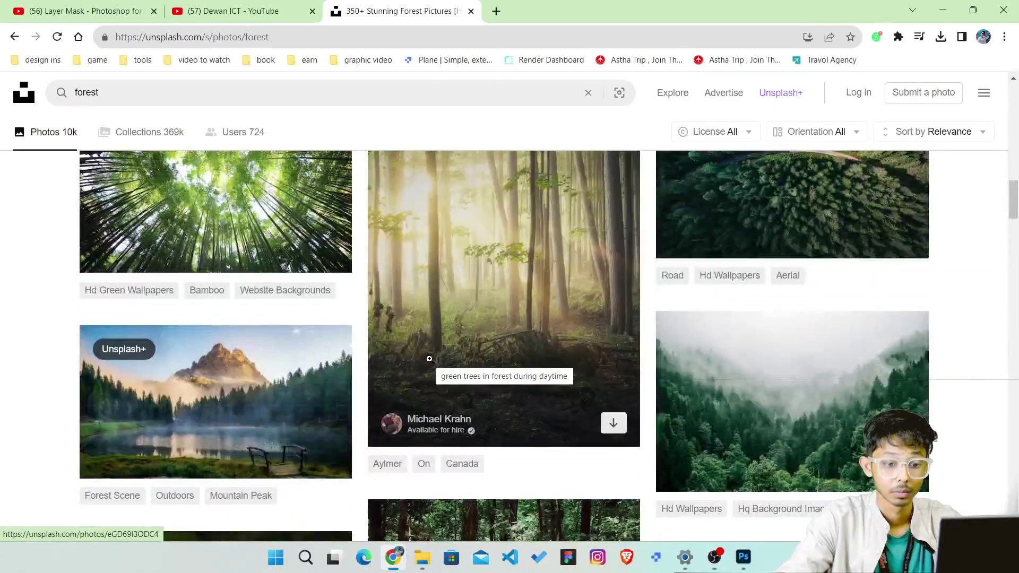
scroll(429, 359, "down", 1)
scroll(429, 359, "down", 3)
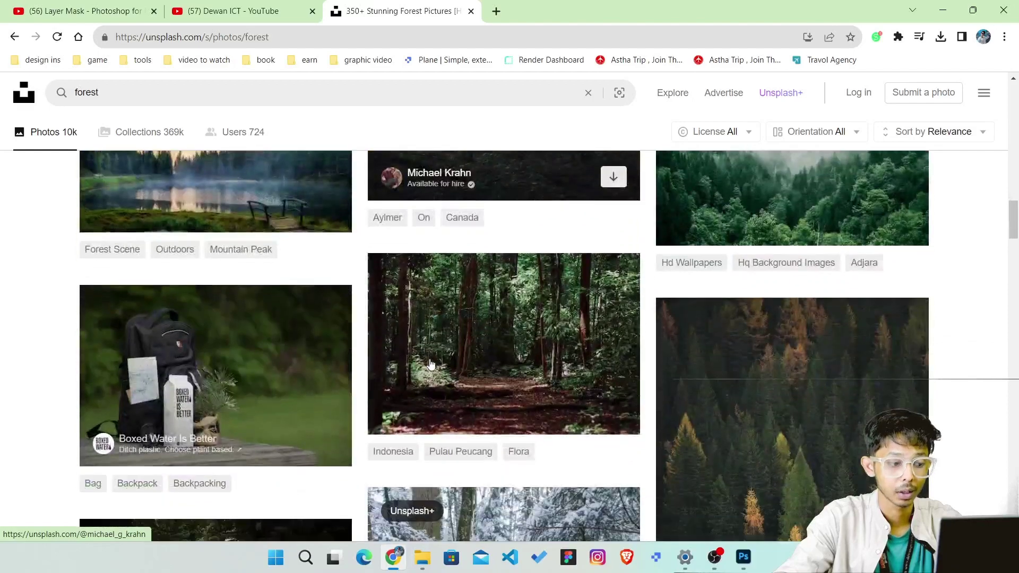
scroll(430, 359, "down", 2)
scroll(430, 359, "down", 3)
scroll(429, 360, "down", 2)
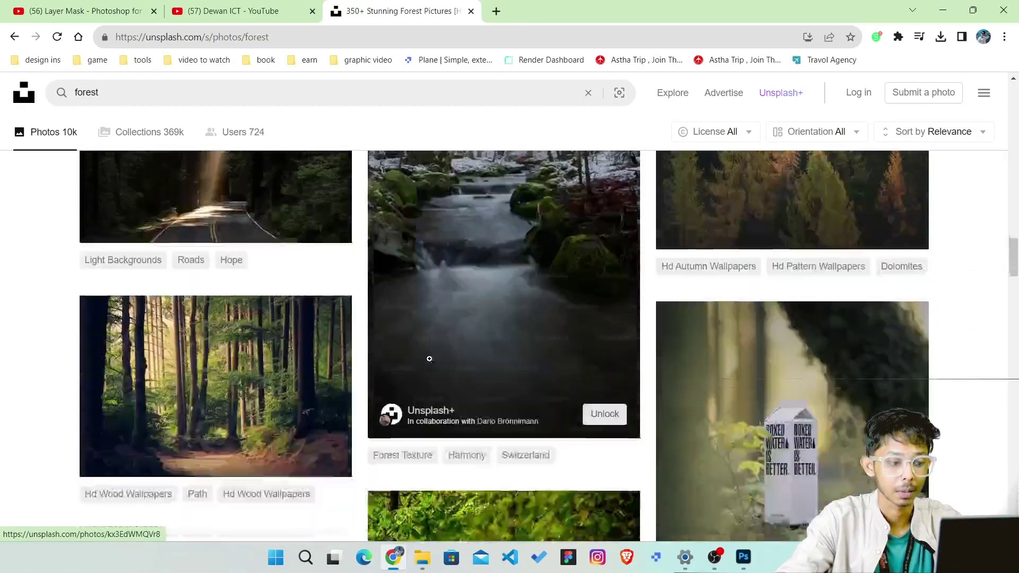
scroll(429, 359, "down", 3)
scroll(430, 359, "down", 2)
scroll(430, 358, "down", 2)
scroll(429, 359, "down", 4)
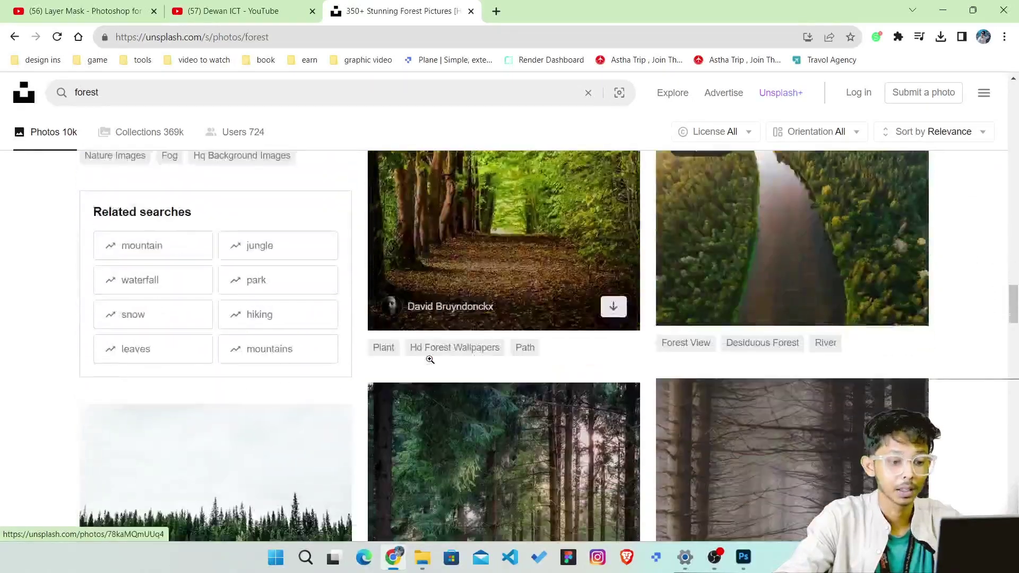
scroll(430, 359, "down", 4)
scroll(429, 359, "down", 3)
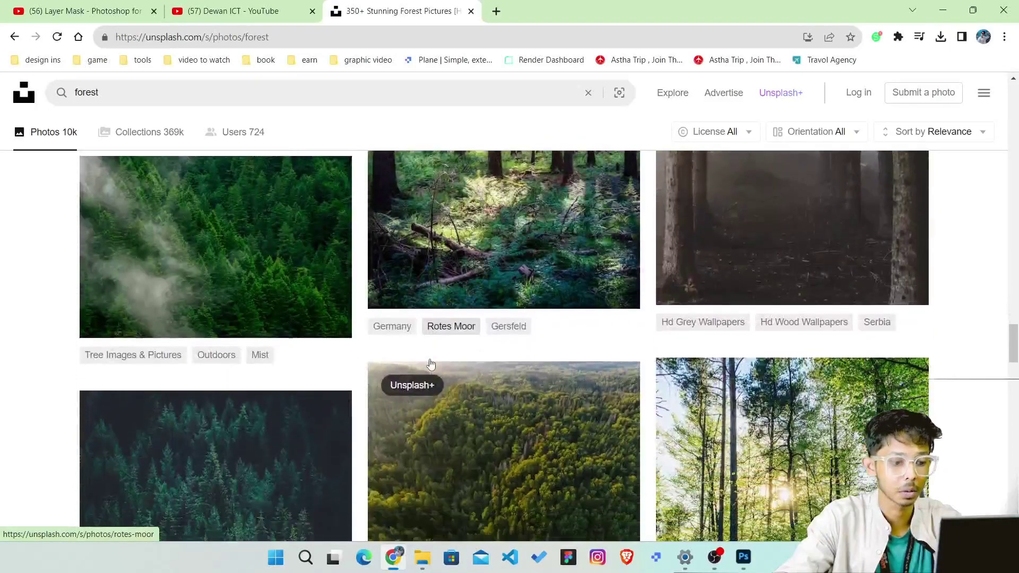
scroll(429, 358, "down", 3)
scroll(430, 359, "down", 1)
scroll(430, 359, "down", 4)
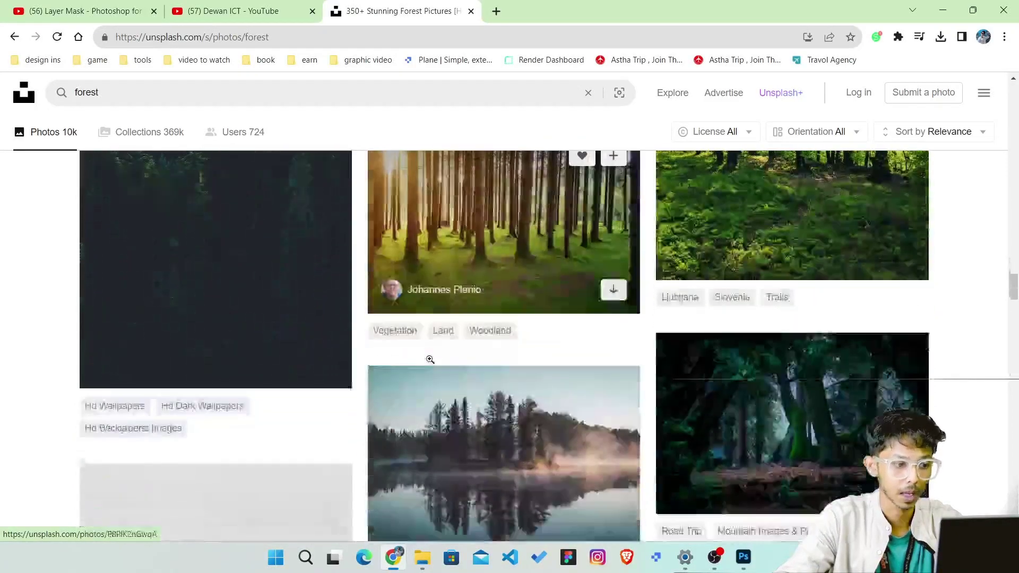
scroll(429, 358, "down", 3)
scroll(429, 359, "down", 3)
scroll(429, 358, "down", 3)
scroll(430, 359, "down", 4)
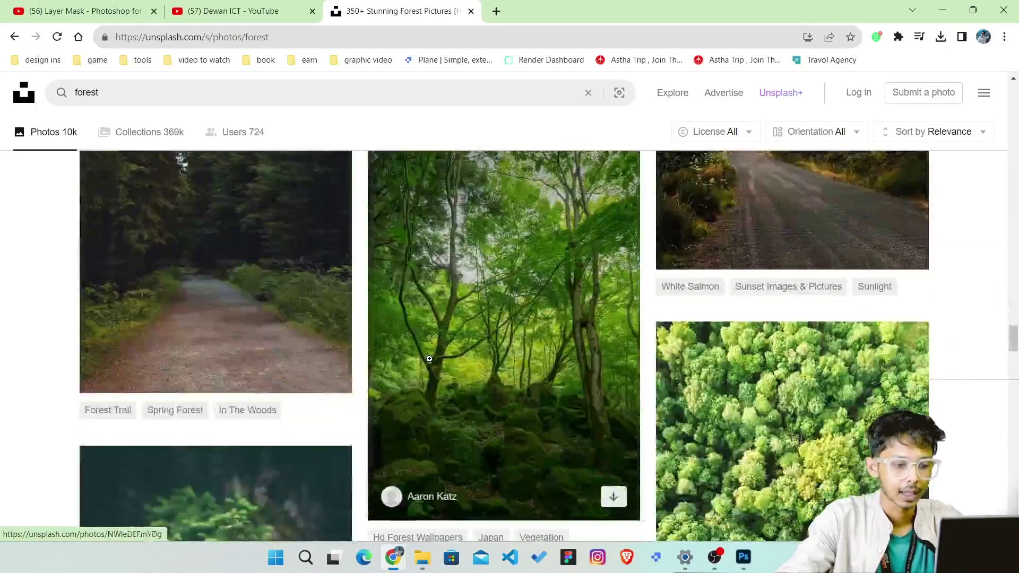
scroll(430, 359, "down", 2)
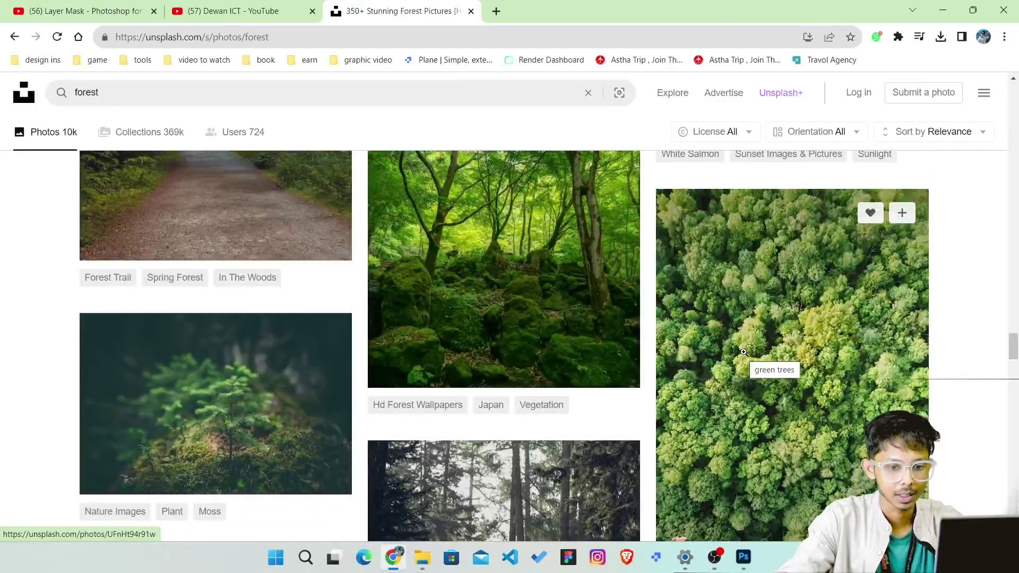
scroll(759, 334, "down", 1)
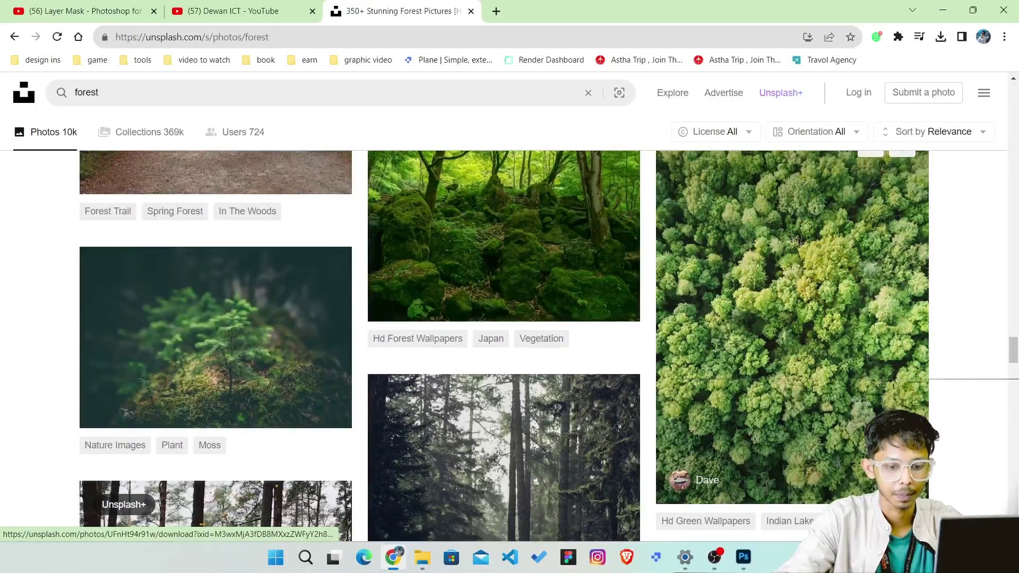
left_click(759, 334)
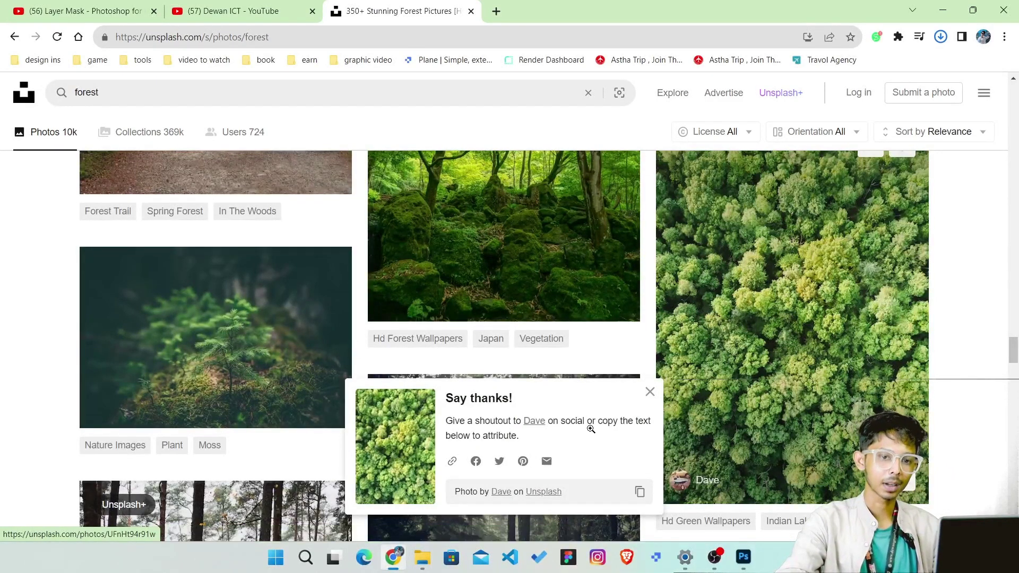
Step: Close the valley and SKY documents unsaved and open dave-UFnHt94r91w from Downloads
left_click(743, 558)
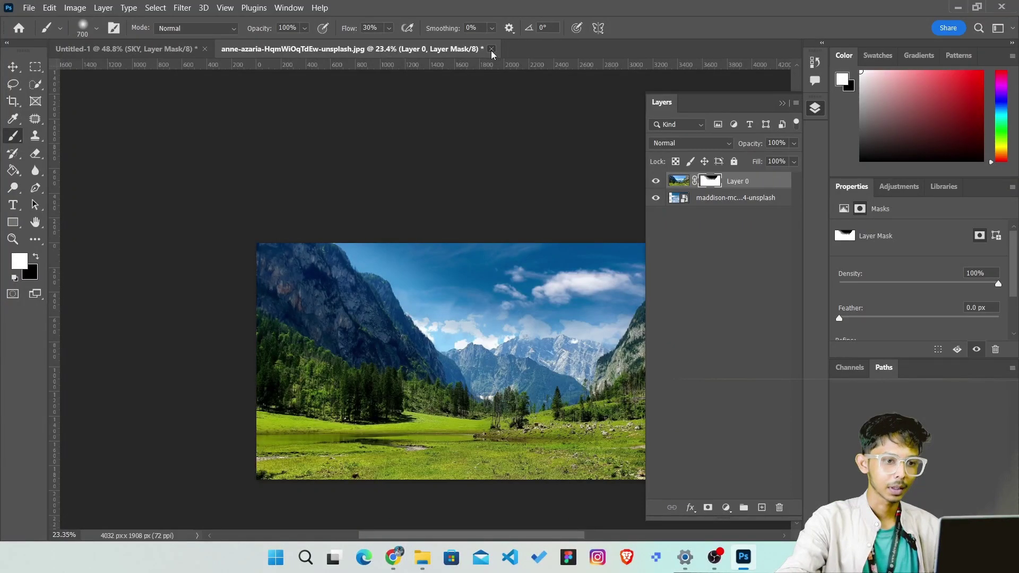
left_click(492, 50)
left_click(532, 219)
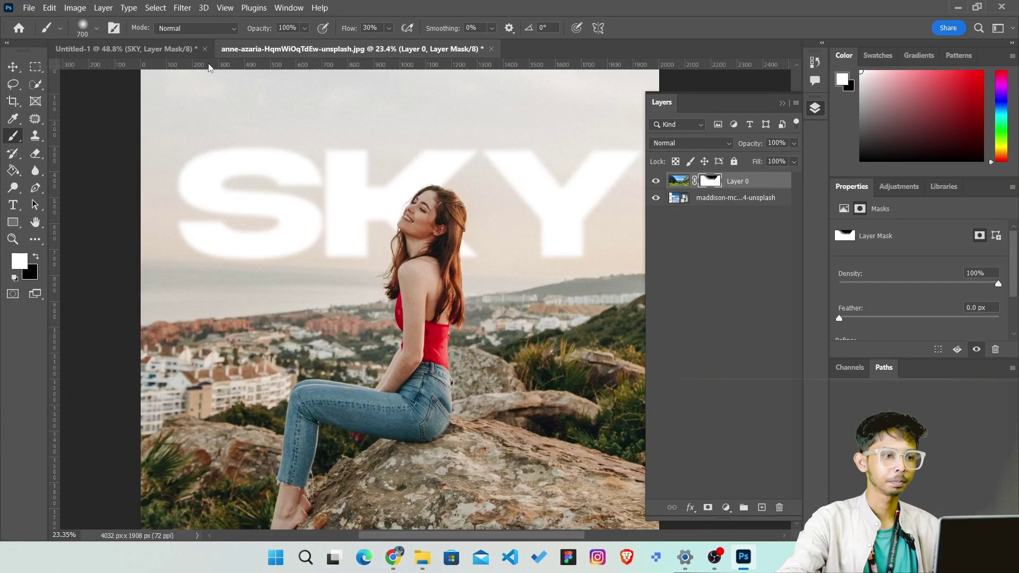
left_click(205, 48)
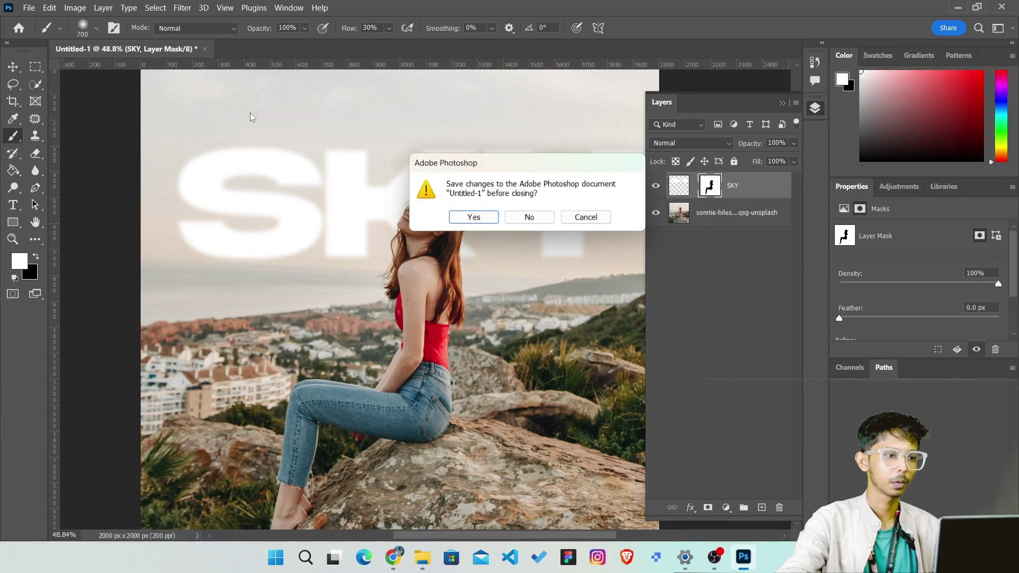
left_click(521, 217)
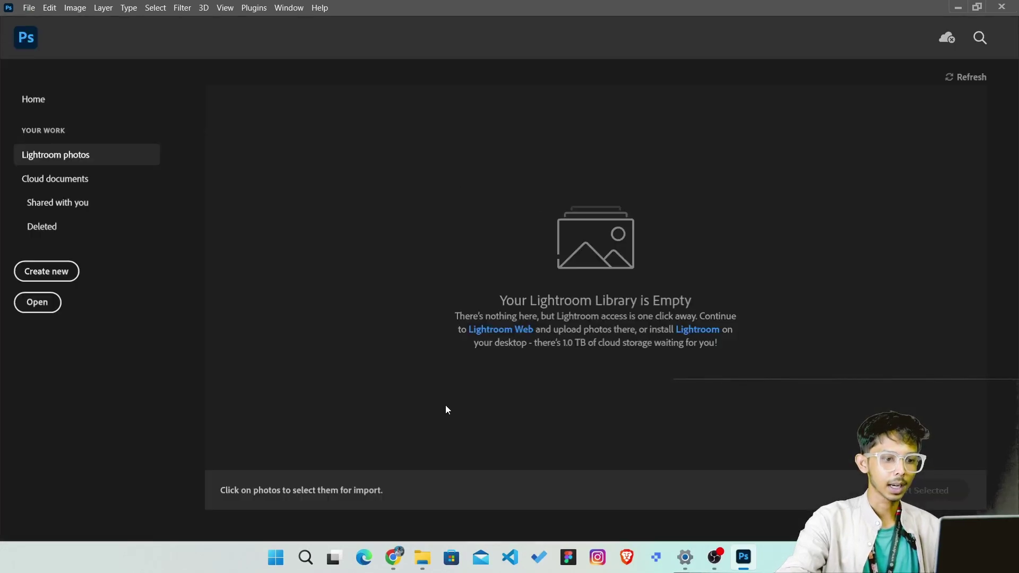
left_click(422, 557)
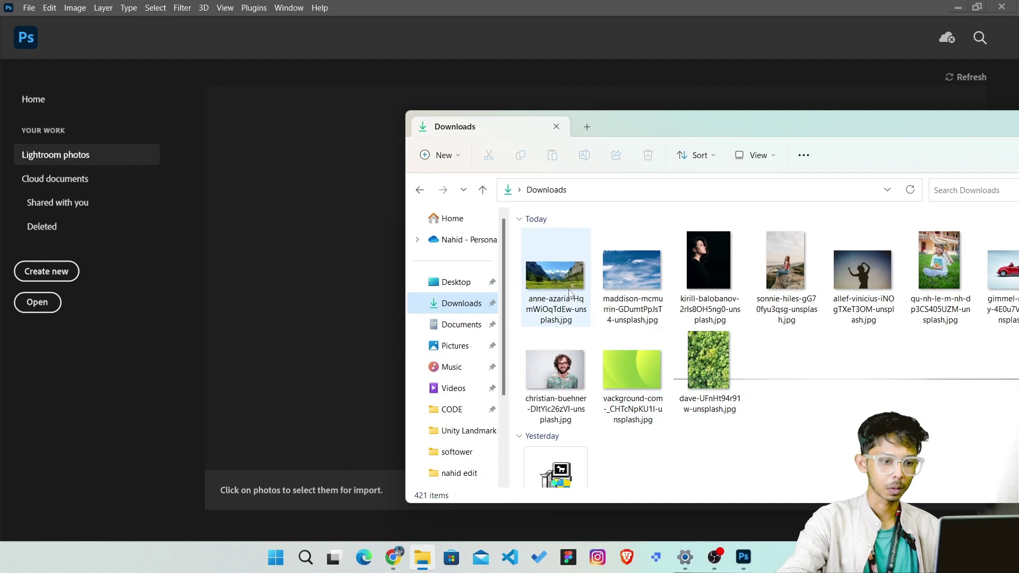
left_click_drag(705, 368, 353, 270)
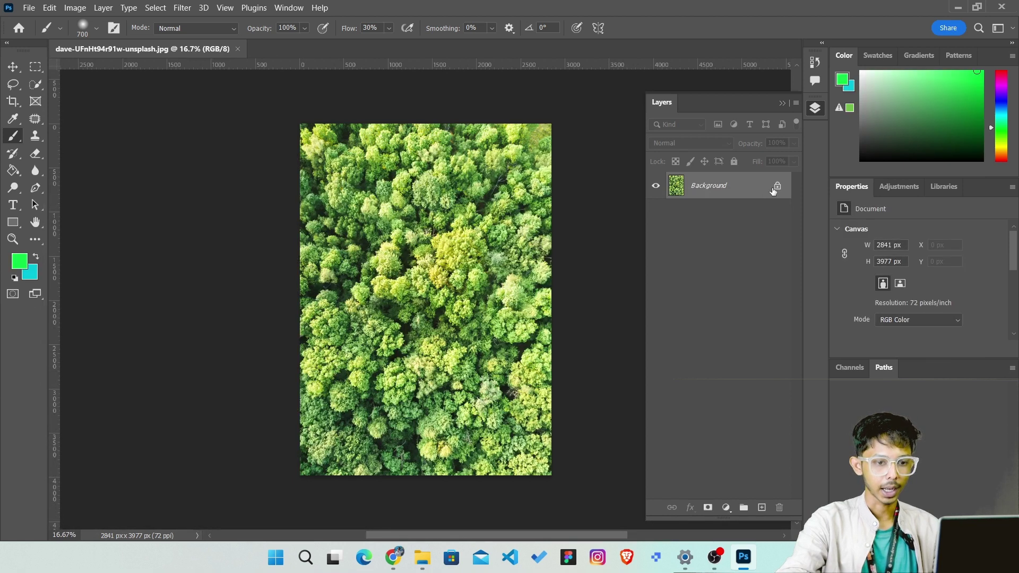
Step: Unlock the treetop Background layer and add a solid black Color Fill layer above it
left_click(777, 187)
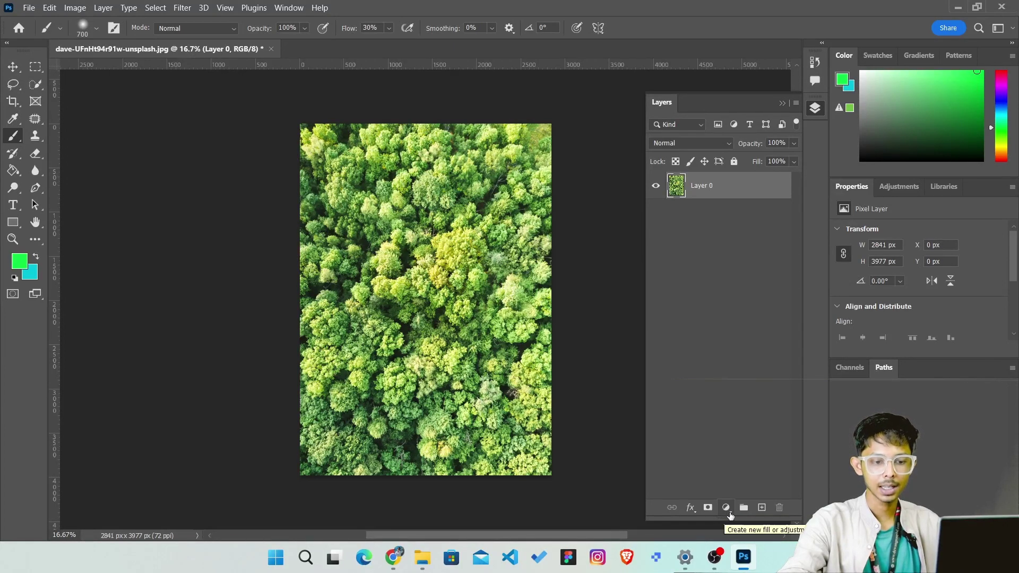
left_click(726, 508)
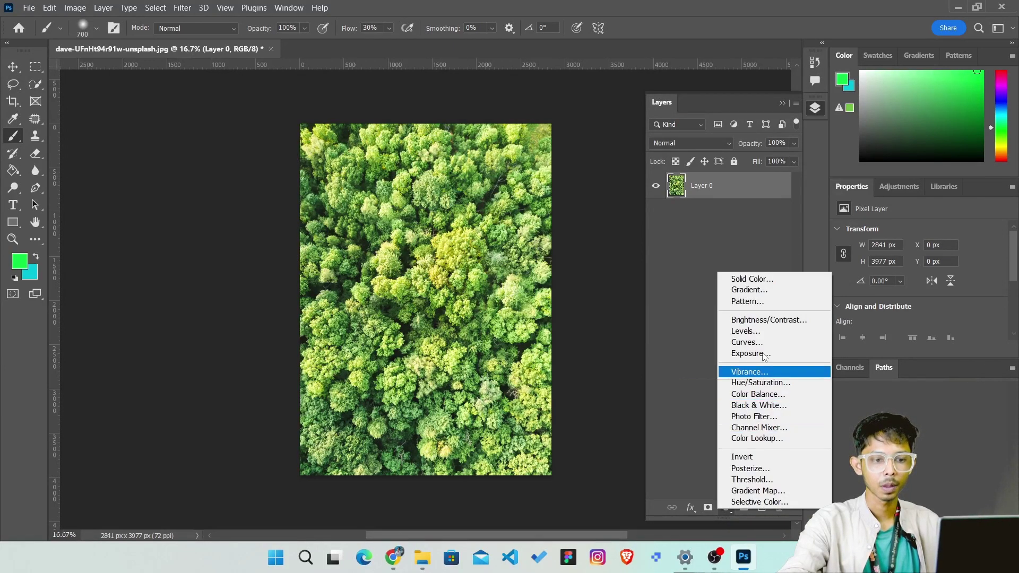
left_click(756, 282)
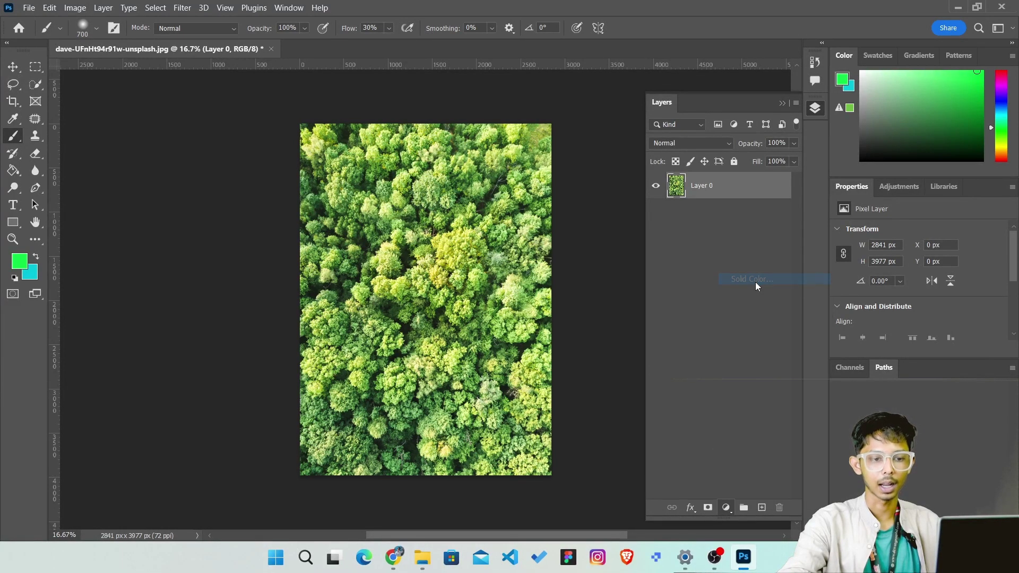
left_click_drag(547, 176, 488, 286)
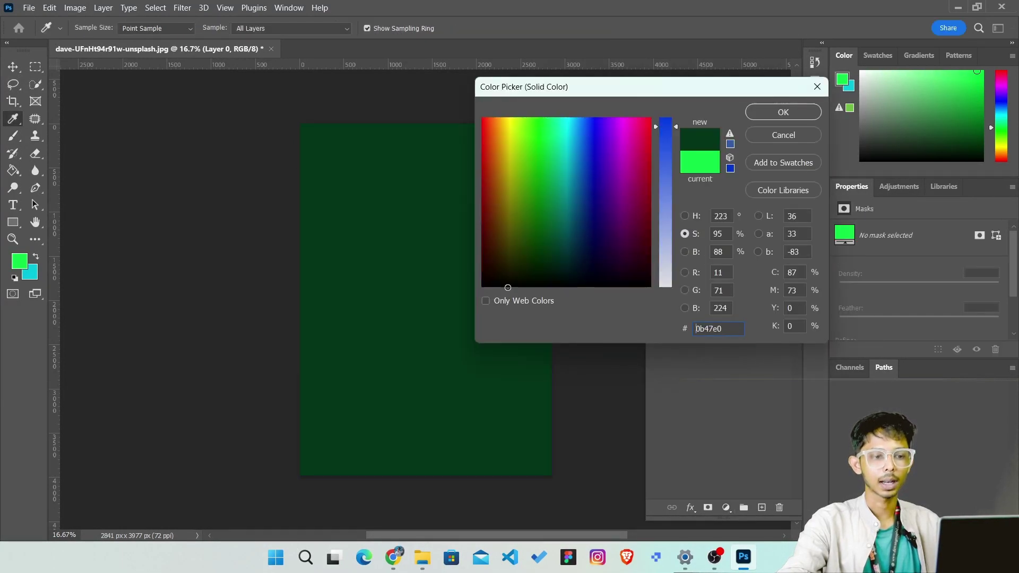
left_click(754, 114)
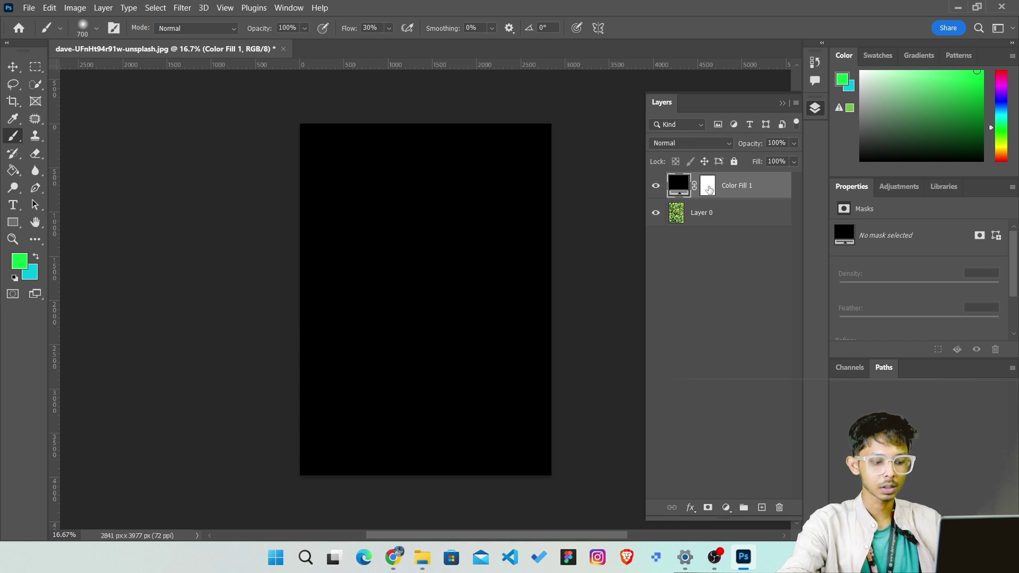
Step: Place the dark woman's portrait from Downloads above Color Fill 1 and rasterize it
left_click(709, 189, "alt")
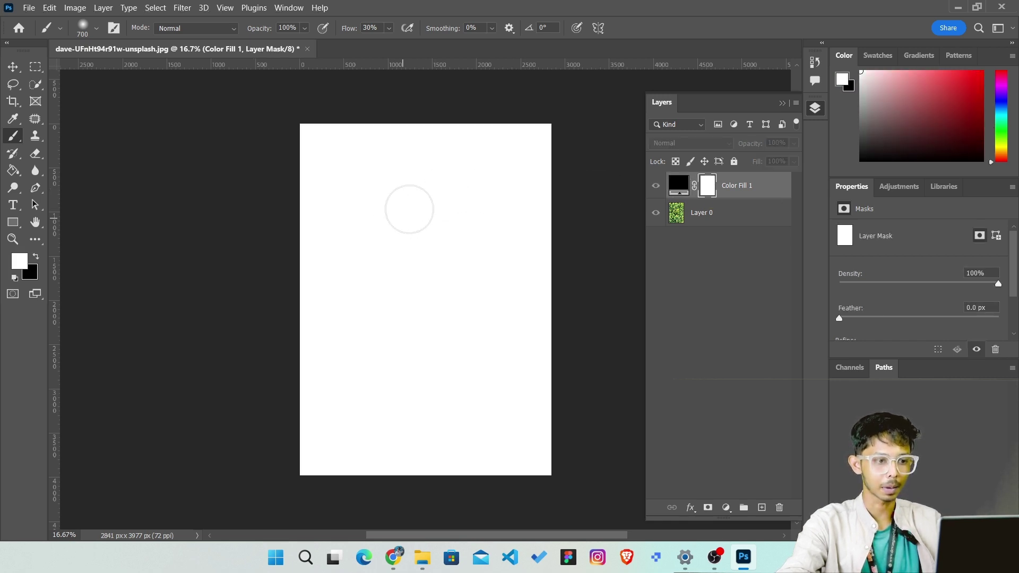
mouse_move(393, 557)
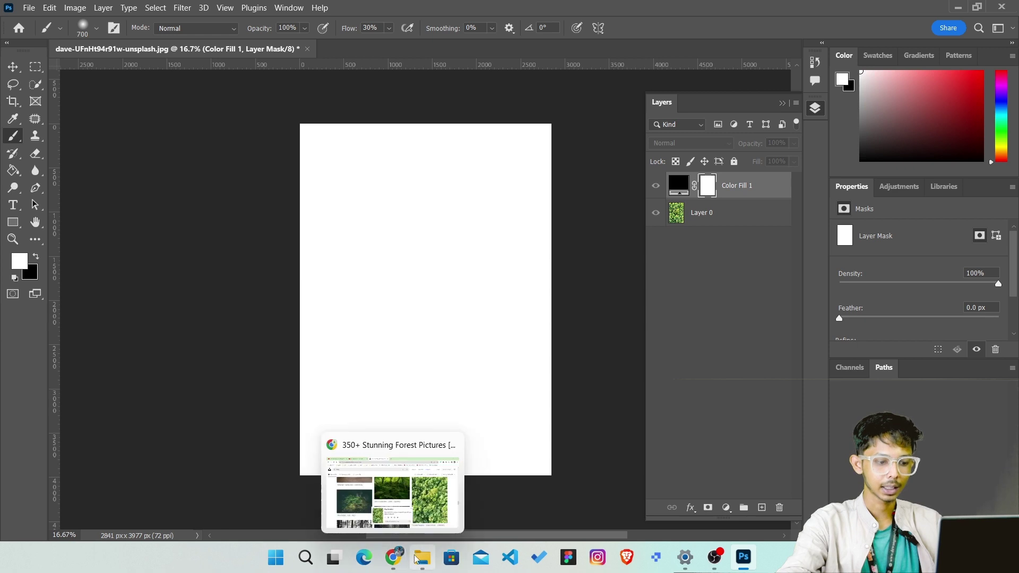
left_click(419, 558)
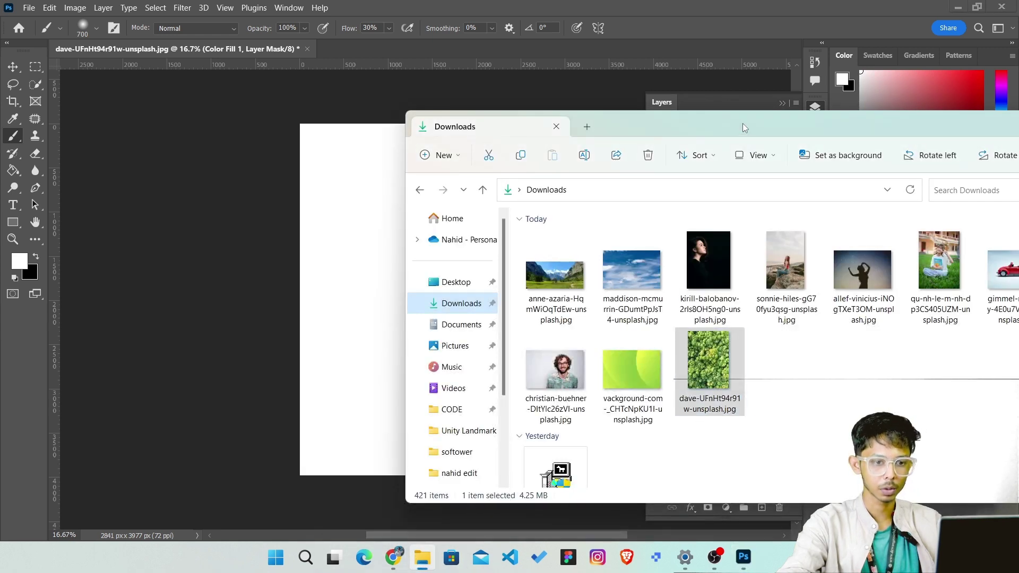
mouse_move(743, 123)
left_mouse_down()
mouse_move(617, 118)
mouse_move(693, 126)
left_mouse_up()
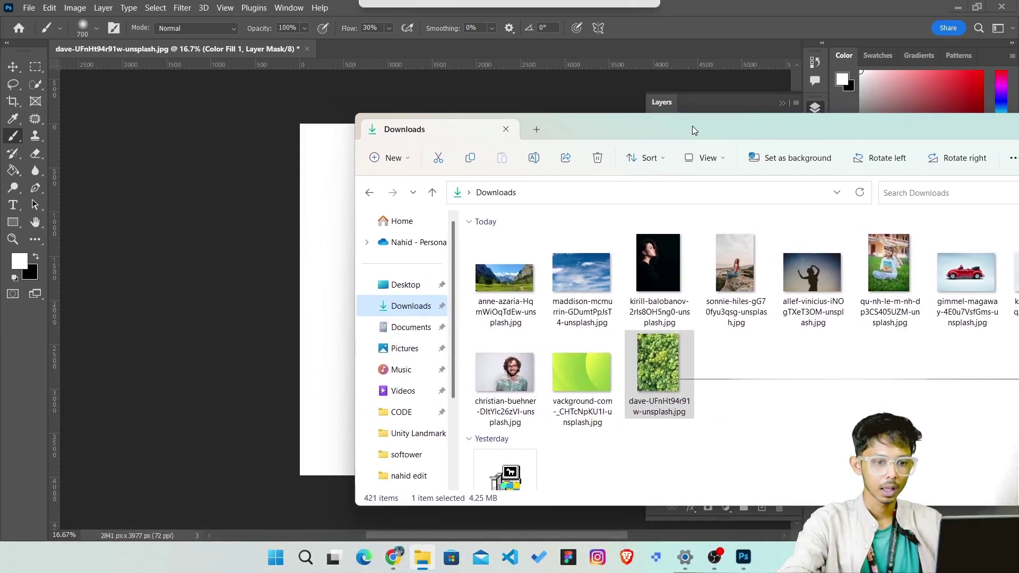
left_click(654, 263)
left_click_drag(448, 207, 338, 249)
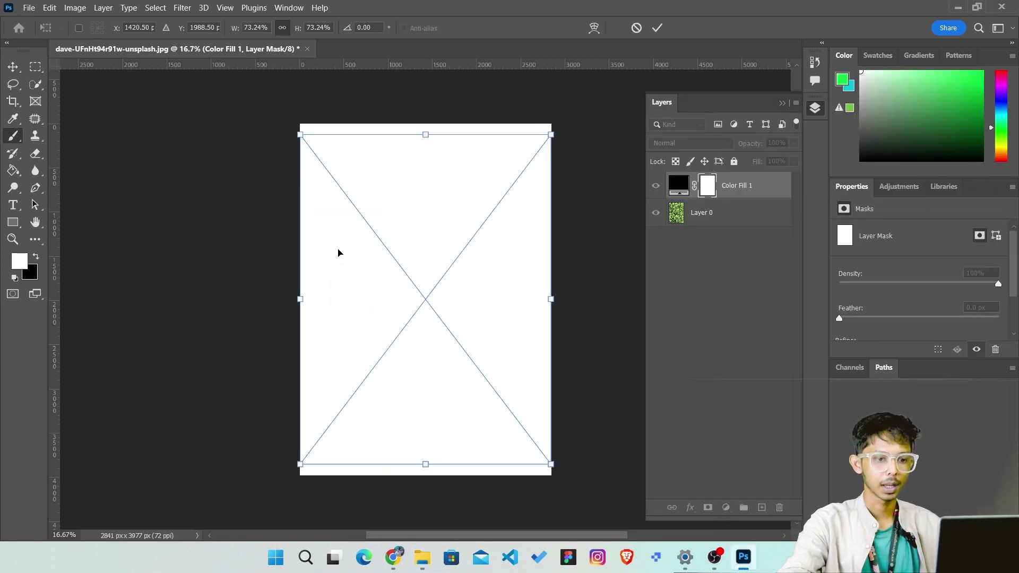
key("Return")
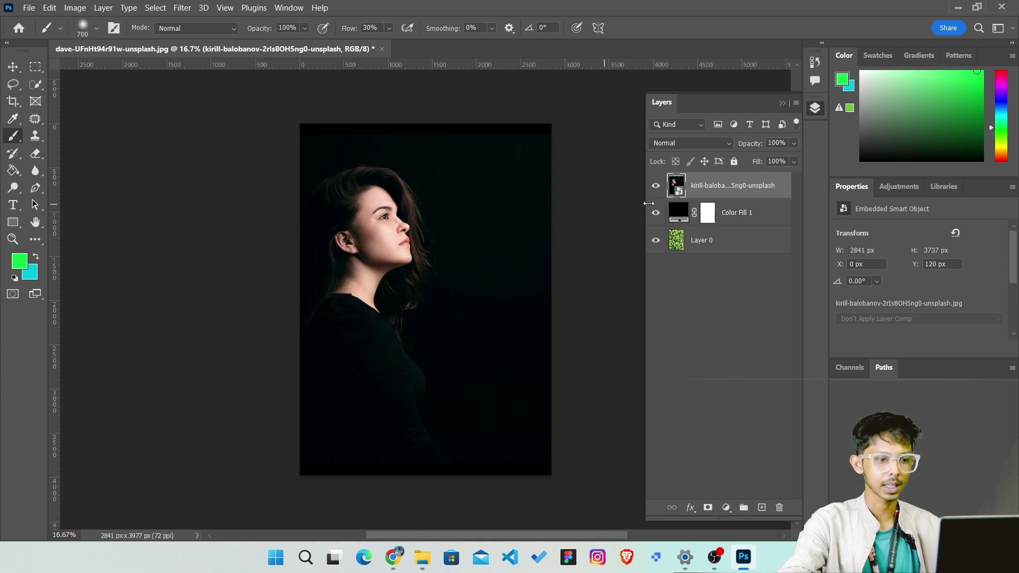
right_click(691, 193)
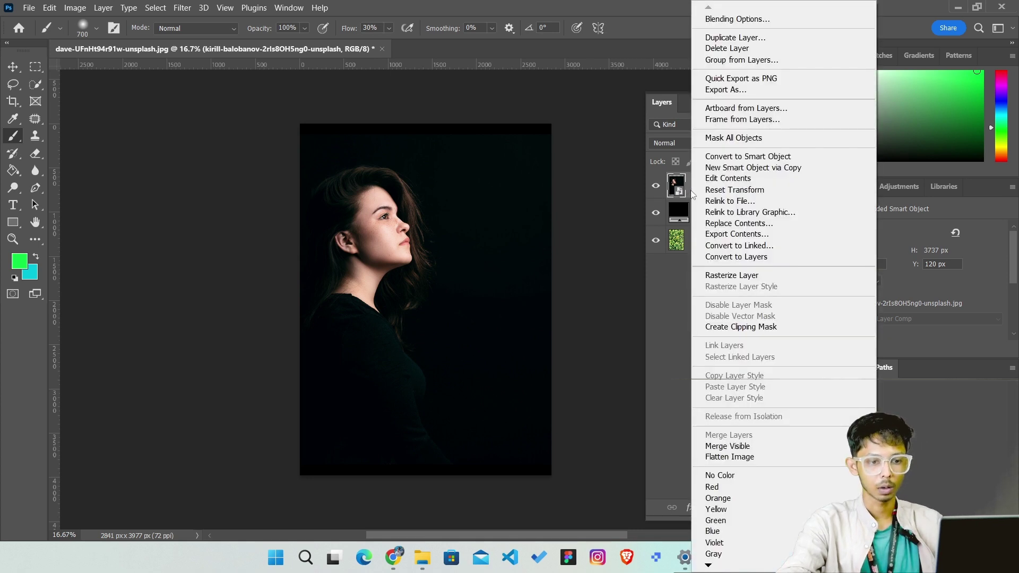
left_click(732, 272)
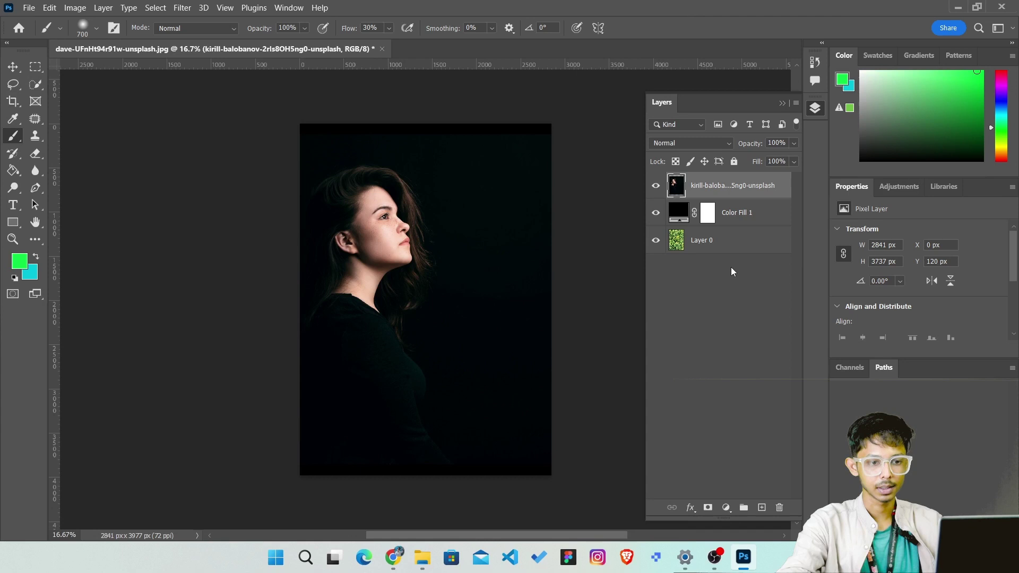
Step: Copy the portrait's contents into the Color Fill 1 layer mask
left_click(675, 193, "ctrl")
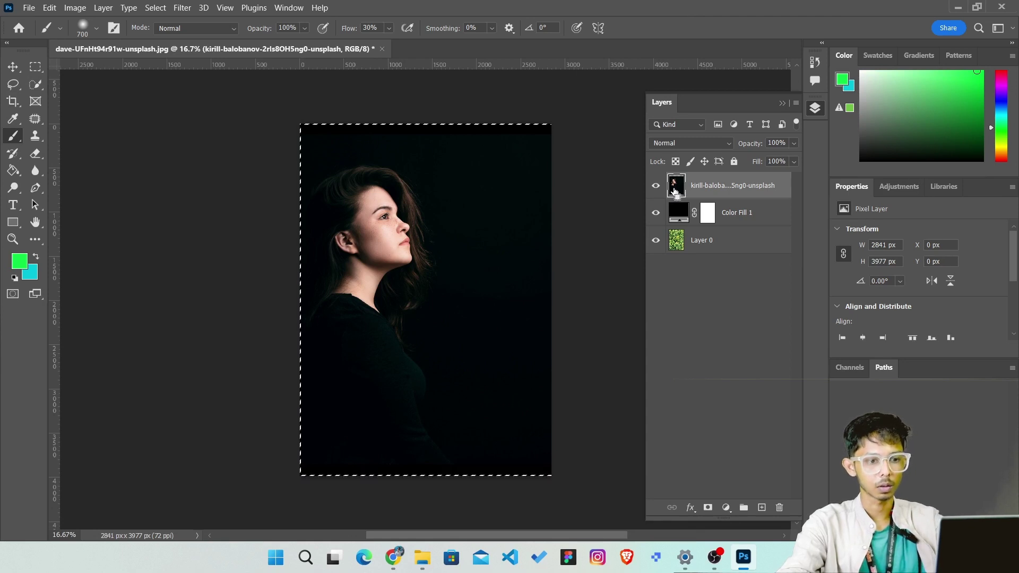
left_click(708, 212, "alt")
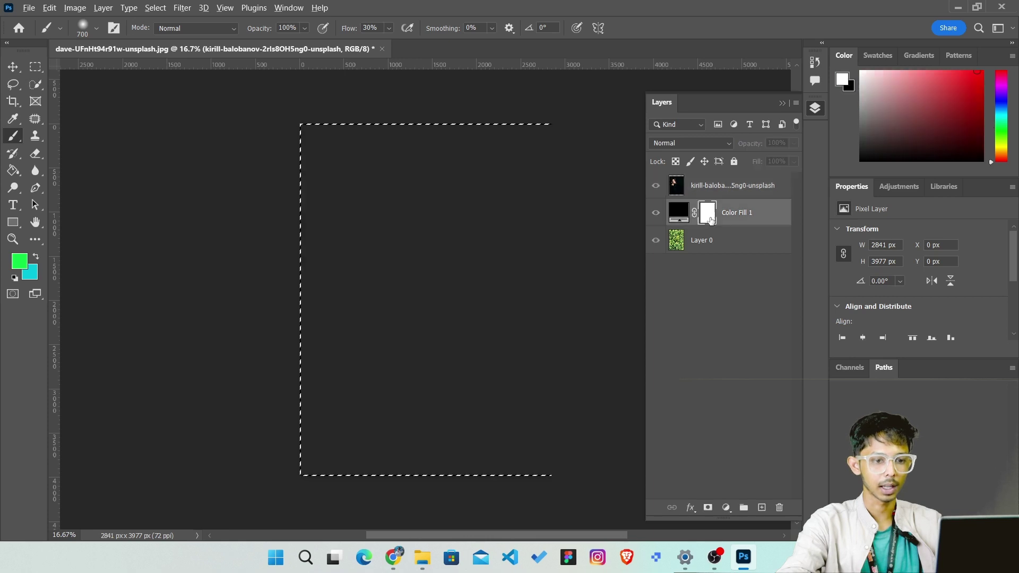
key("ctrl+d")
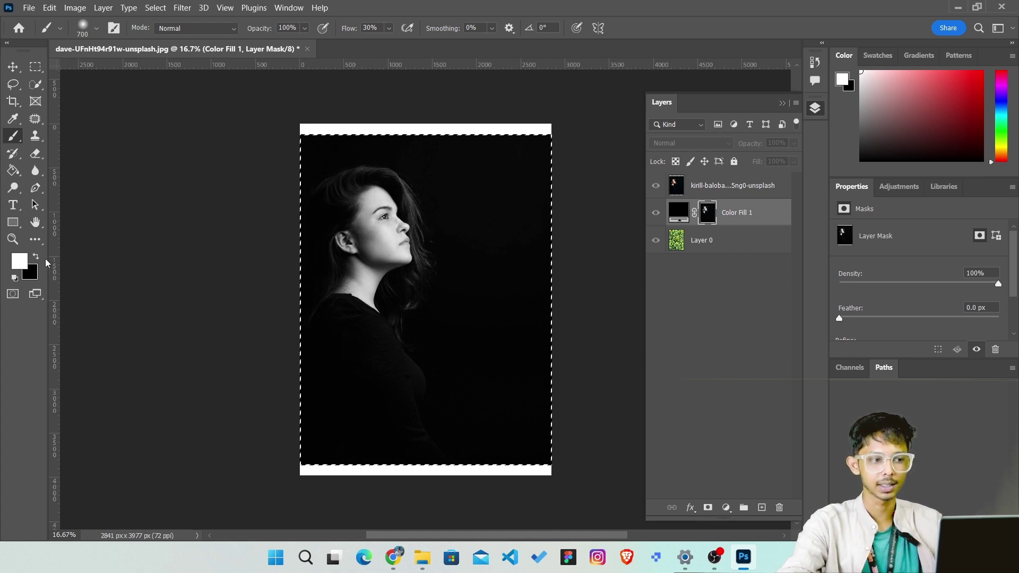
Step: Set the foreground colour to a vivid pink
left_click(21, 264)
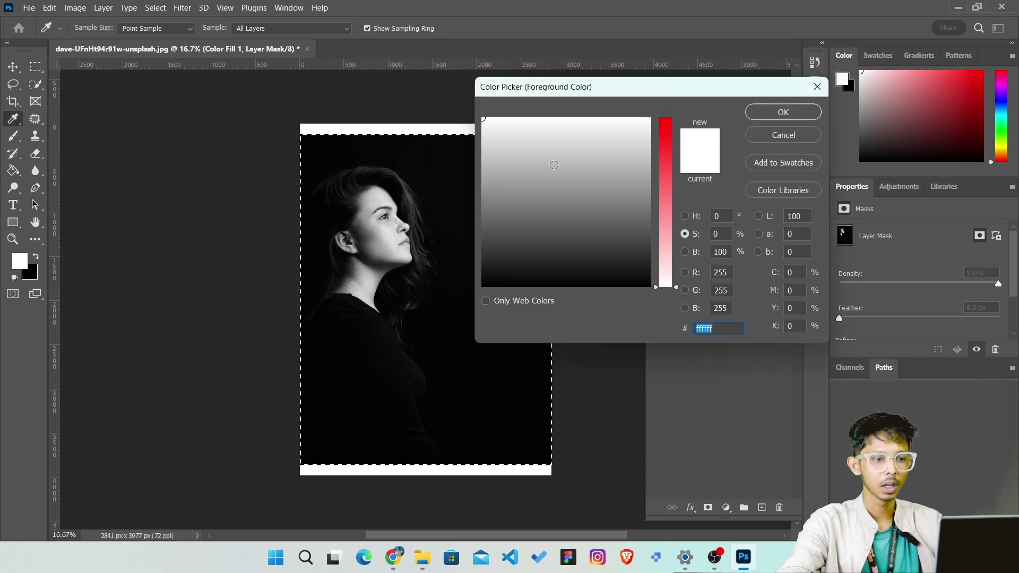
left_click(621, 202)
left_click(639, 148)
left_click_drag(665, 287, 665, 136)
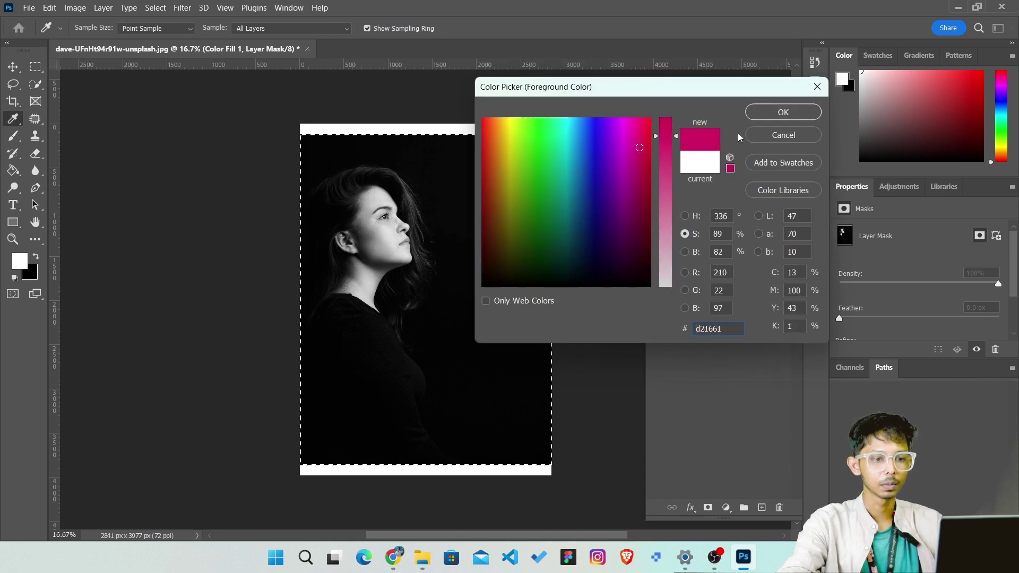
left_click(775, 114)
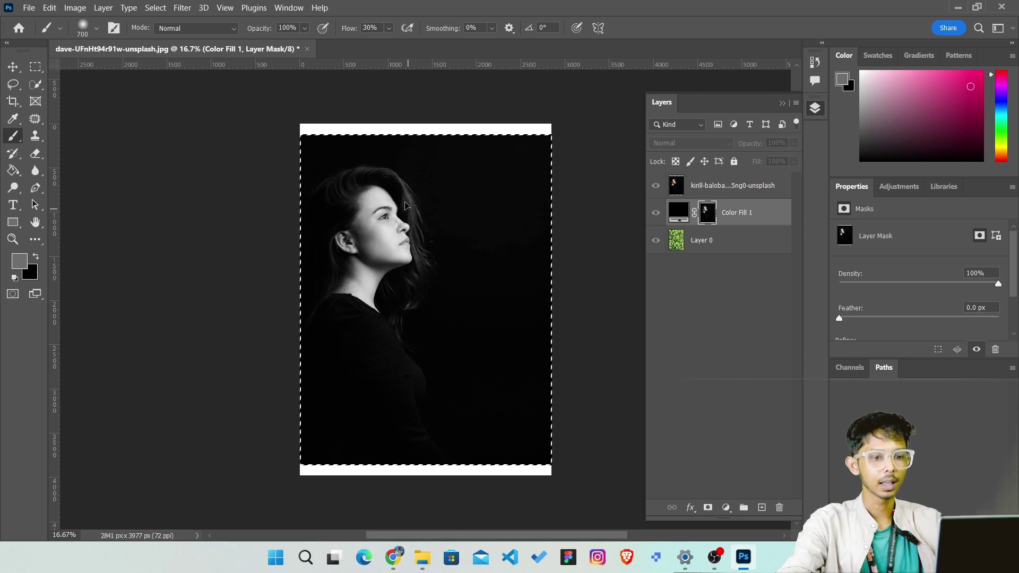
Step: Scale the portrait inside the mask up to about 117% and apply it
key("ctrl+z")
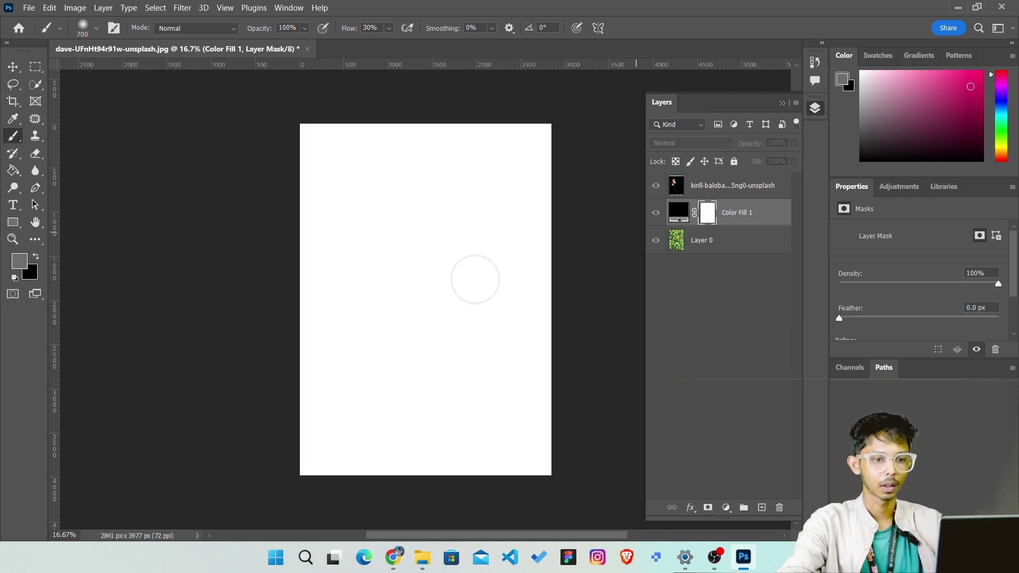
key("ctrl+shift+z")
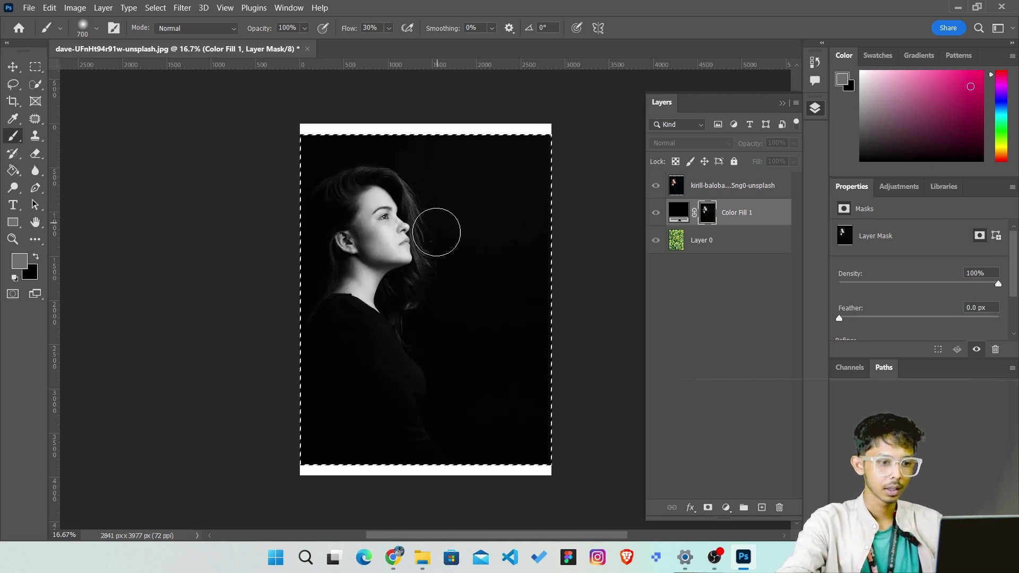
key("ctrl+t")
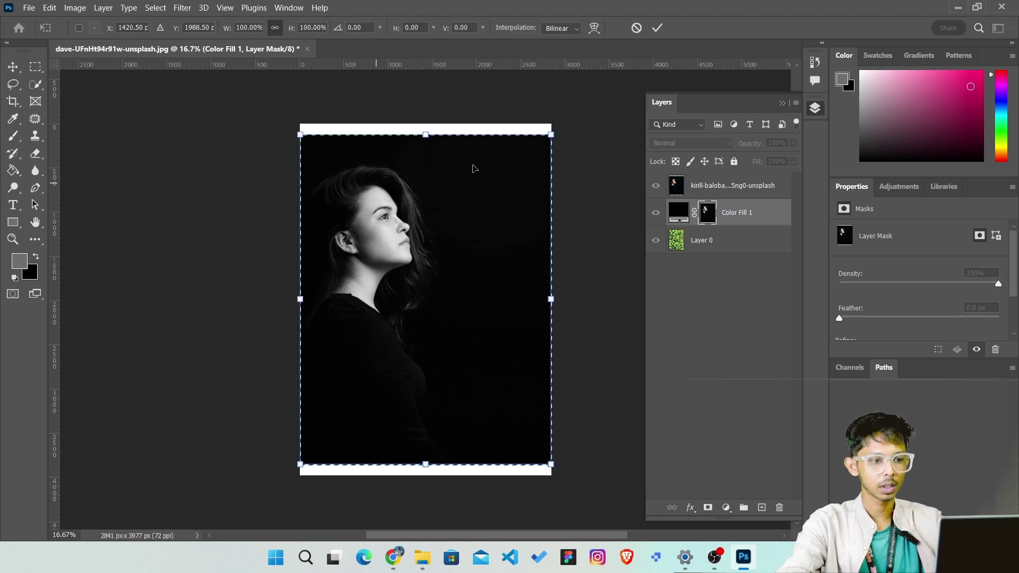
left_click_drag(552, 135, 596, 110)
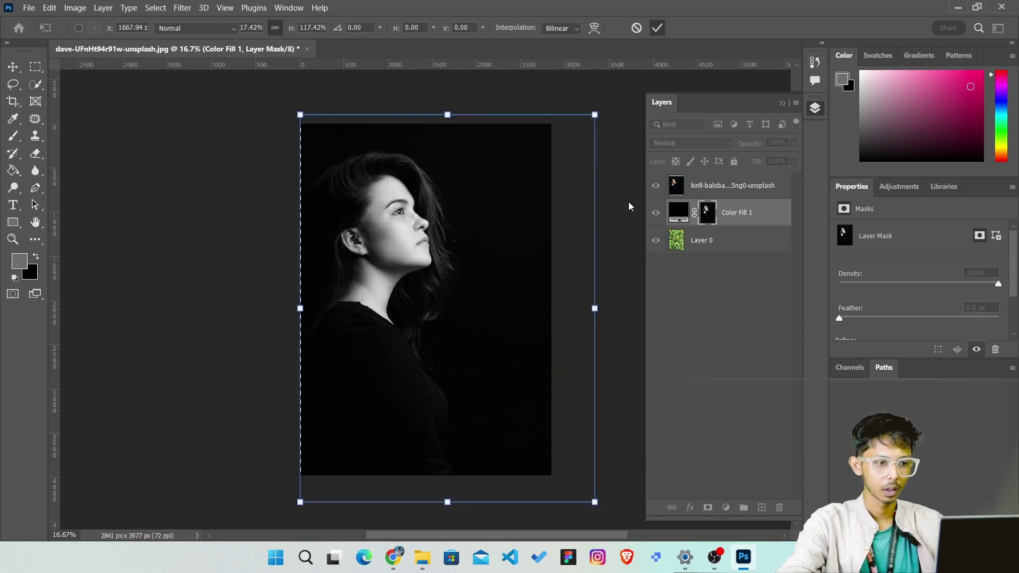
left_click(722, 251)
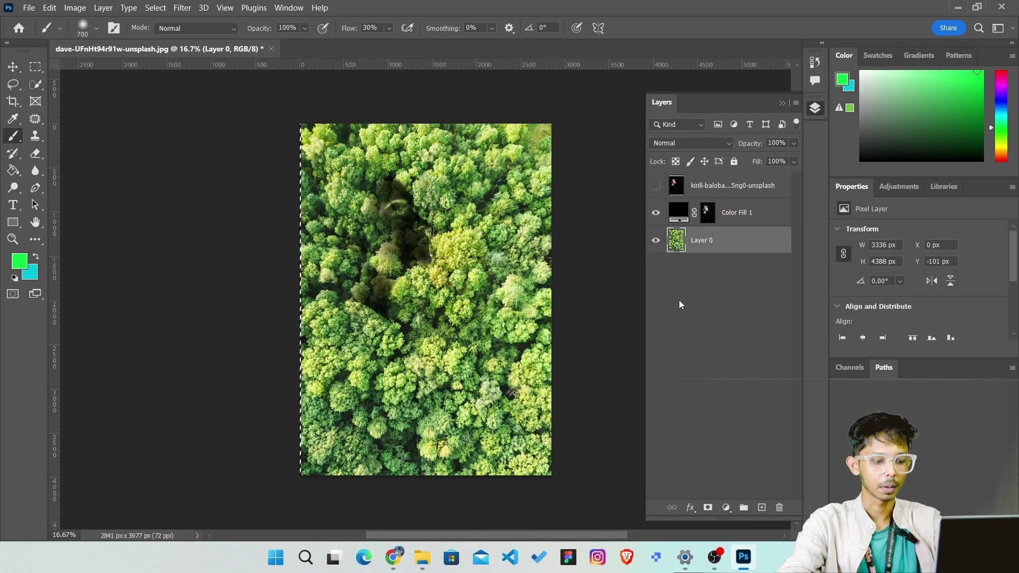
Step: Put the forest layer into Group 1 and clear the selection
key("ctrl+g")
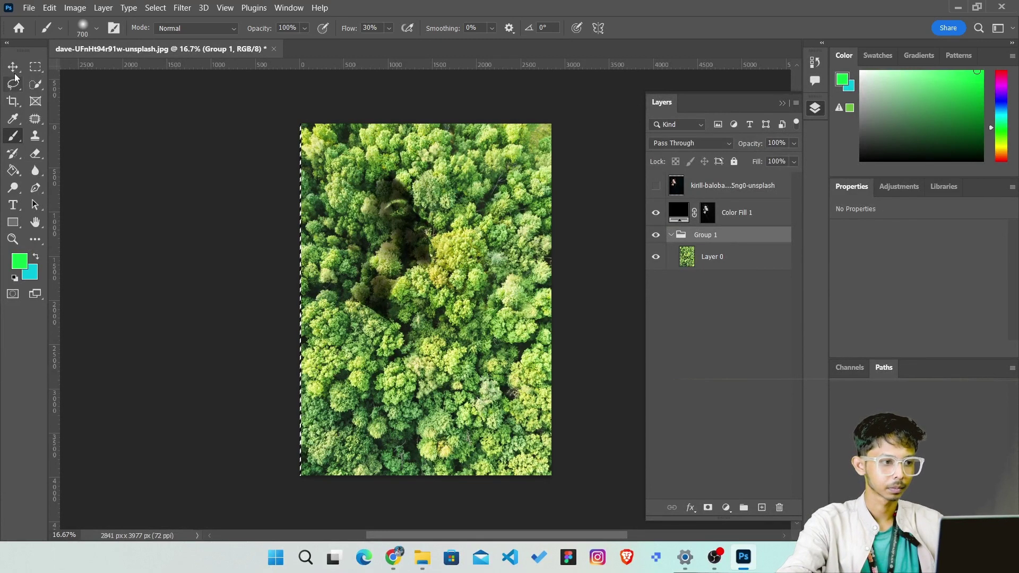
left_click(13, 66)
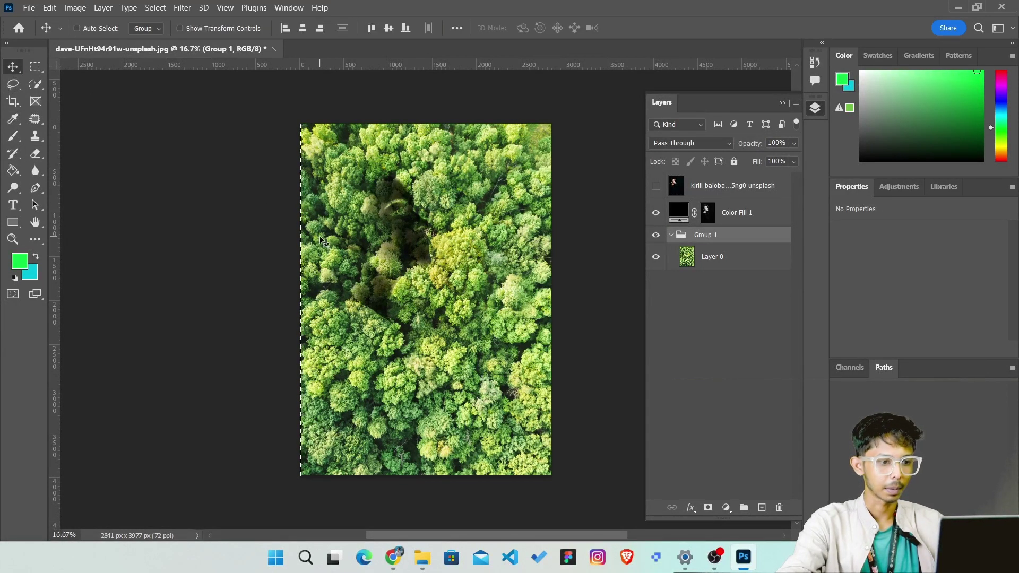
key("ctrl+d")
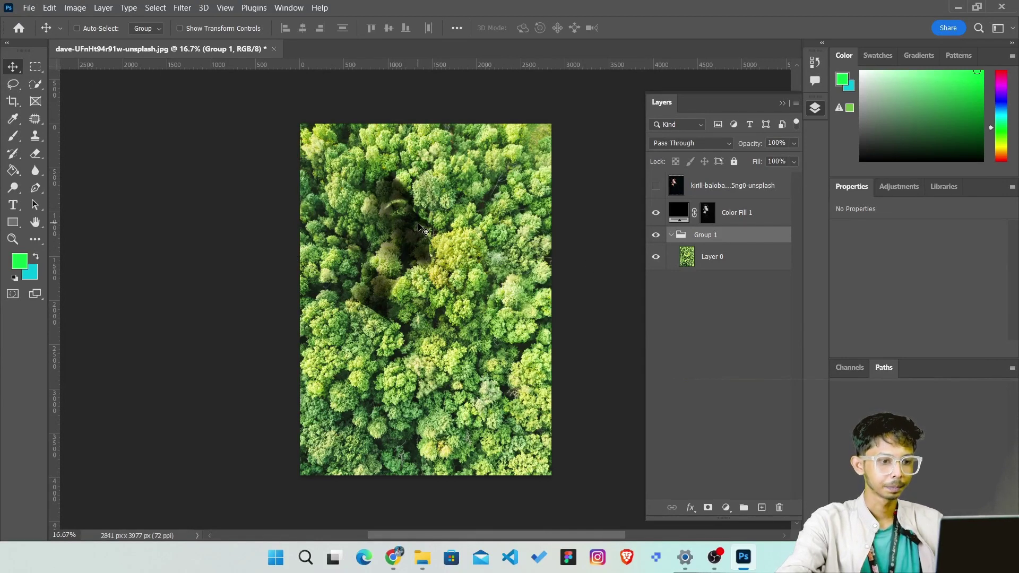
Step: Check the Color Fill 1 mask, then reselect the forest Layer 0
scroll(423, 229, "up", 2)
scroll(404, 207, "up", 1)
scroll(383, 181, "up", 2)
scroll(357, 152, "up", 2)
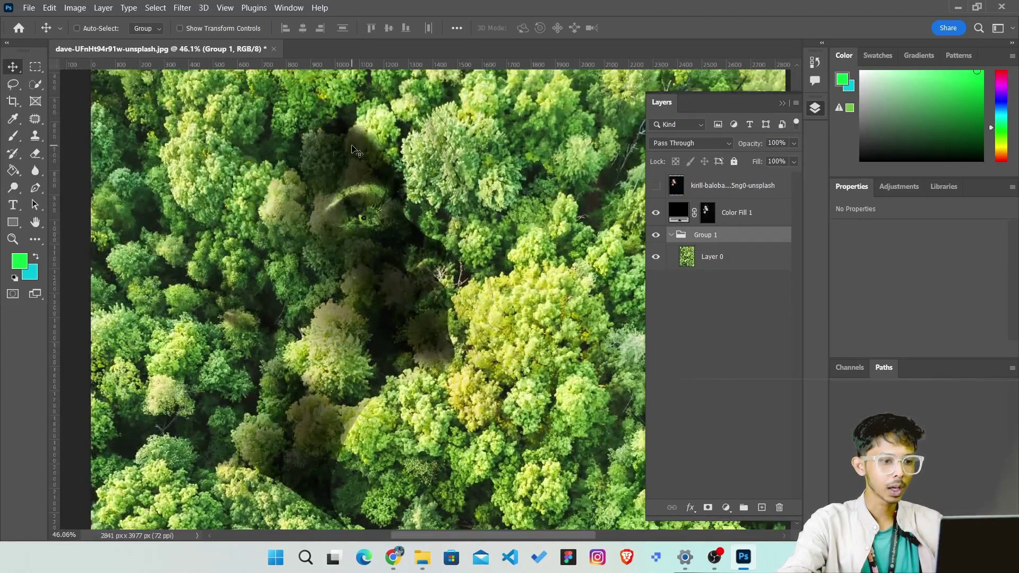
left_click(706, 216)
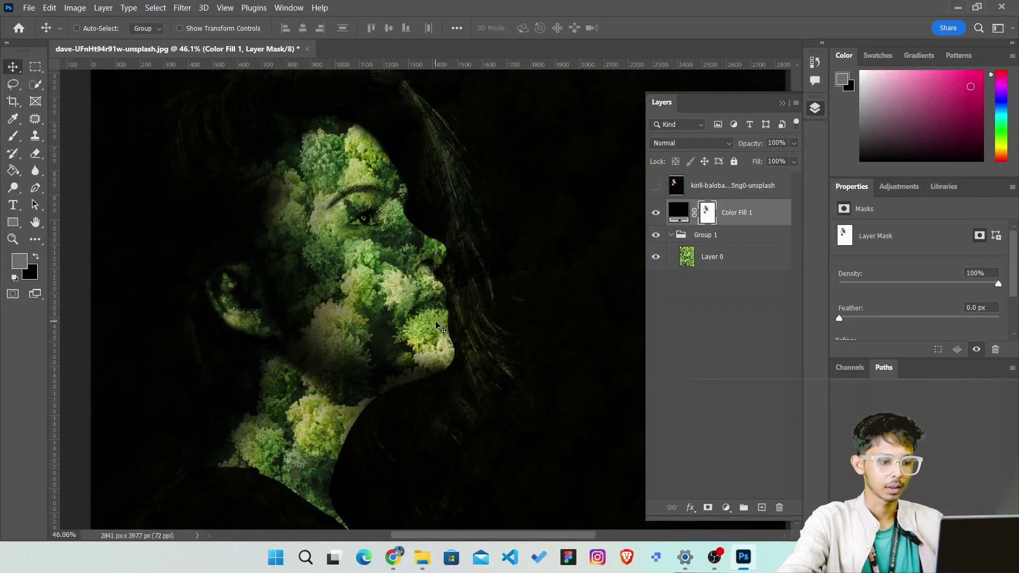
scroll(435, 325, "down", 3)
scroll(435, 325, "down", 1)
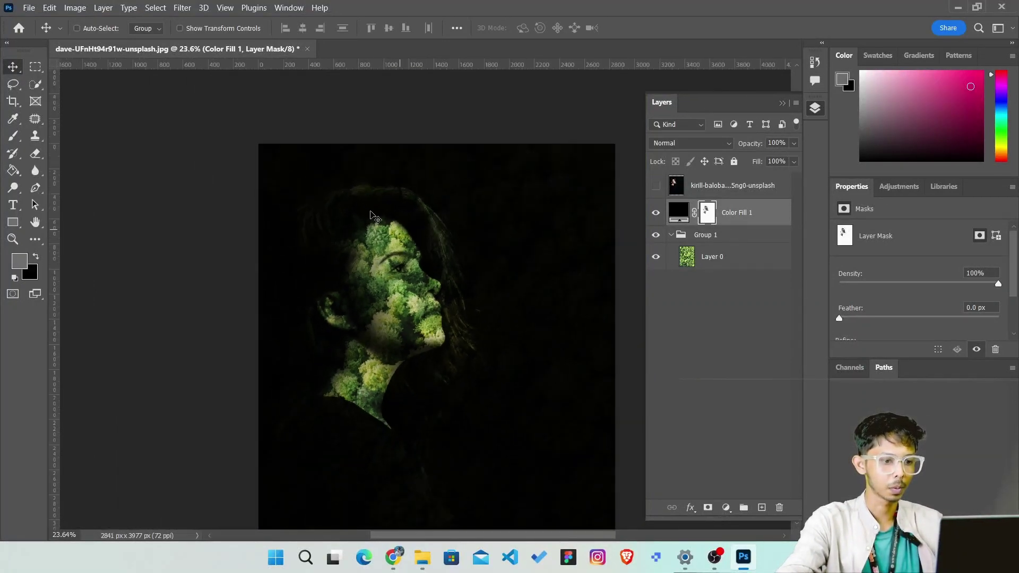
scroll(421, 352, "up", 2)
scroll(420, 352, "up", 2)
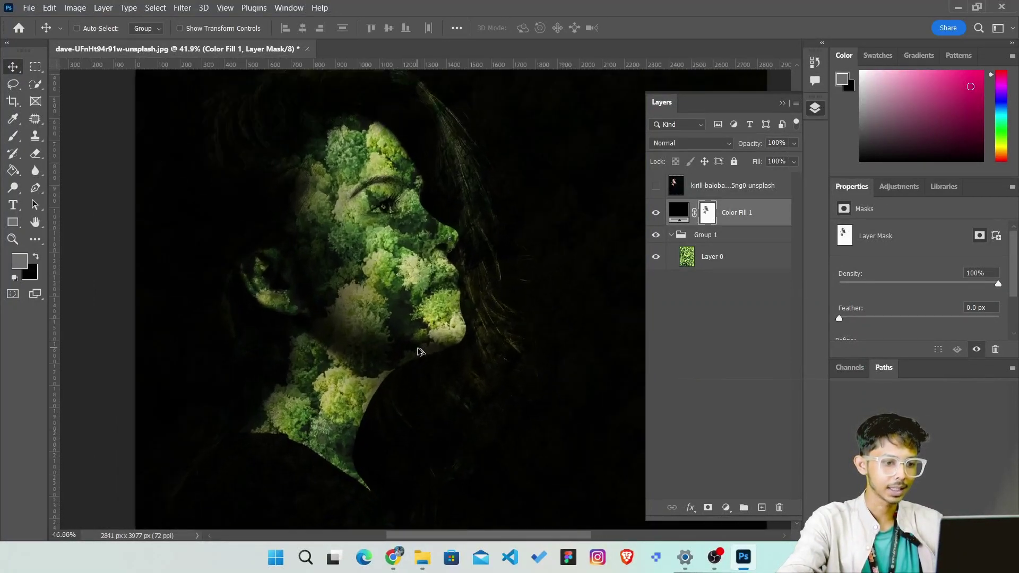
scroll(420, 352, "up", 2)
scroll(372, 212, "up", 3)
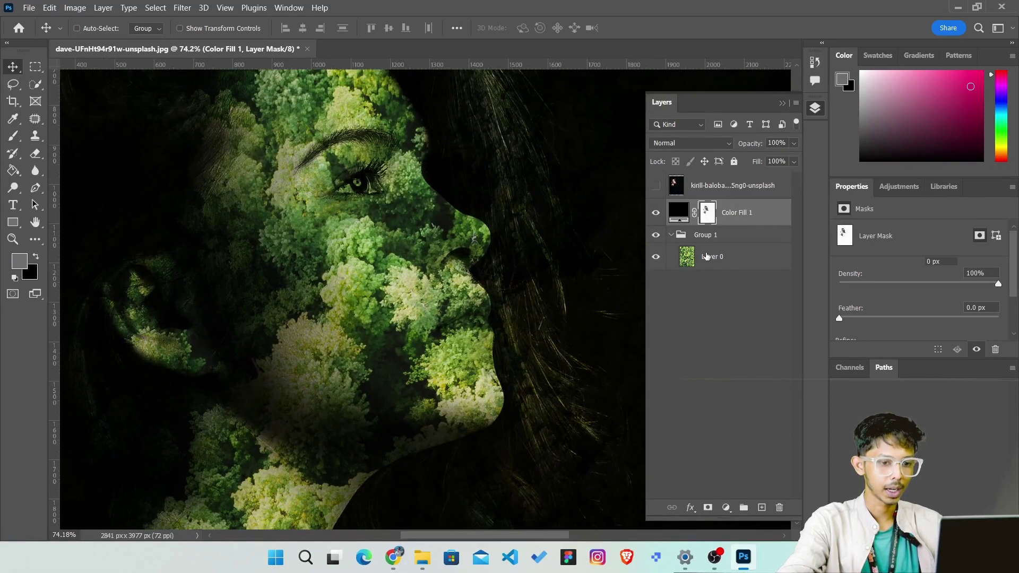
left_click(707, 257)
Step: Add a Curves adjustment above the forest with its curve pulled down to darken it
left_click(727, 507)
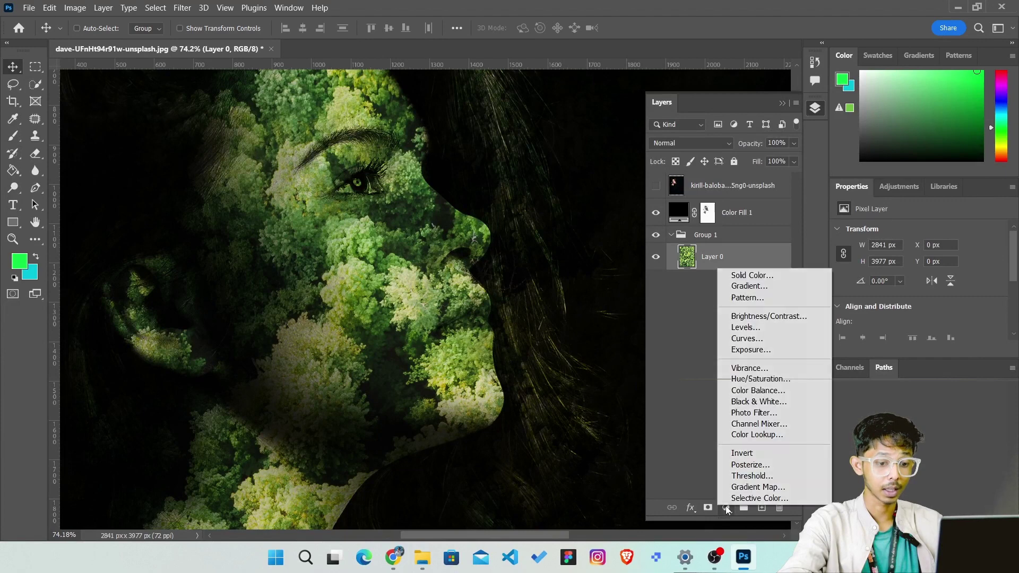
left_click(770, 338)
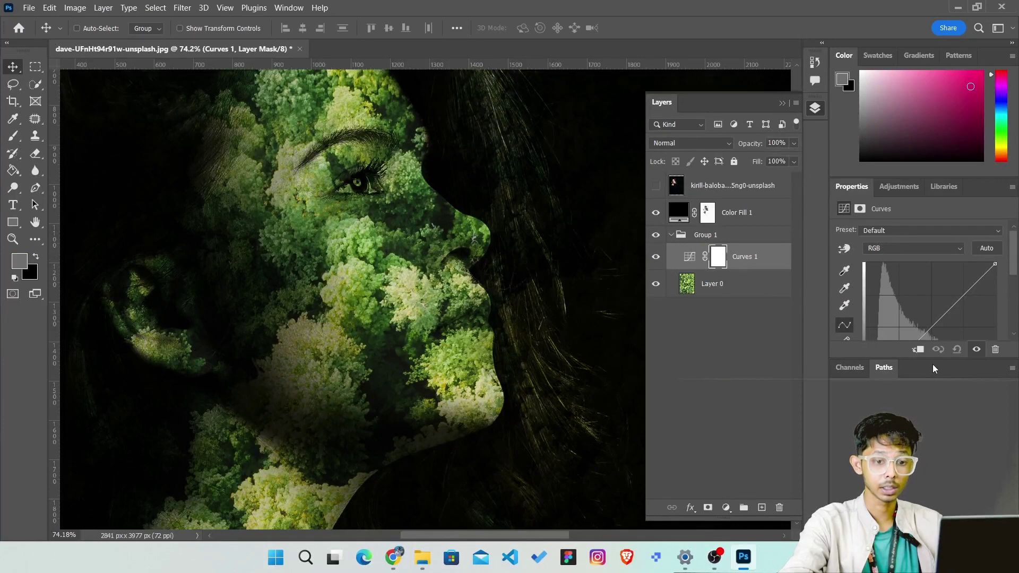
left_click_drag(927, 359, 929, 425)
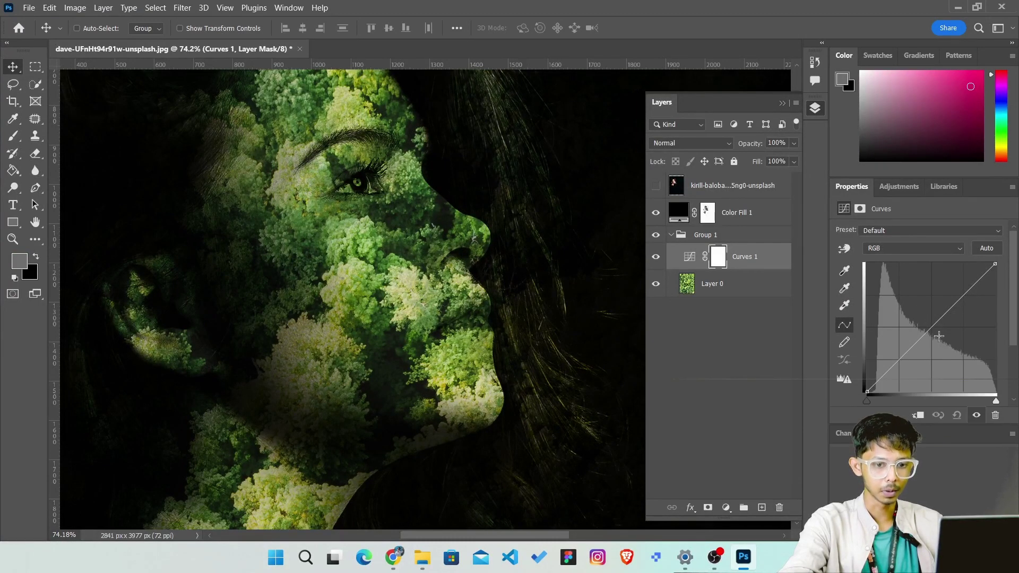
mouse_move(962, 303)
left_mouse_down()
mouse_move(965, 342)
mouse_move(949, 336)
left_mouse_up()
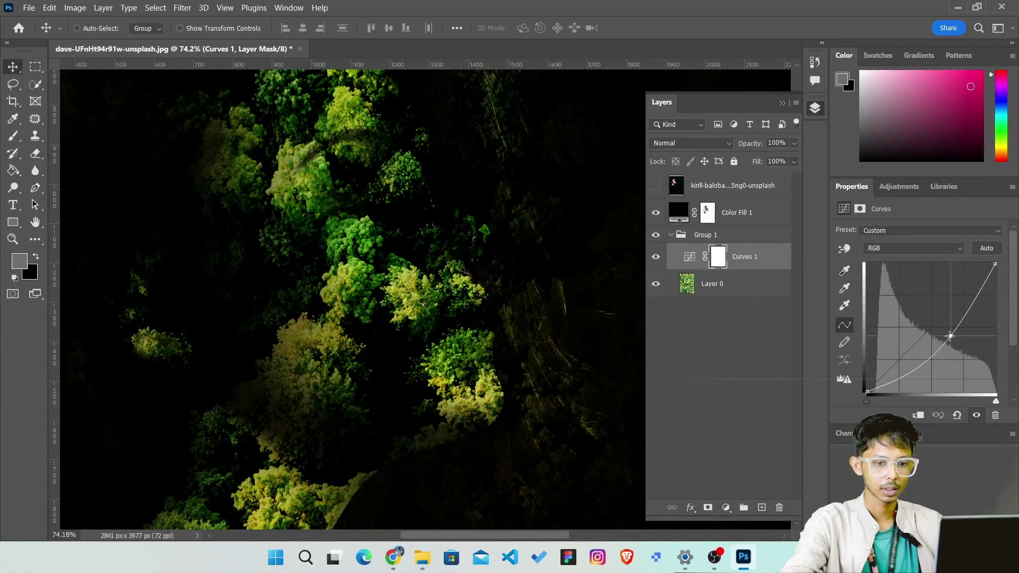
Step: Hide the Layers panel to inspect the darkened composite, then restore it
left_click(782, 103)
scroll(399, 307, "down", 5, "alt")
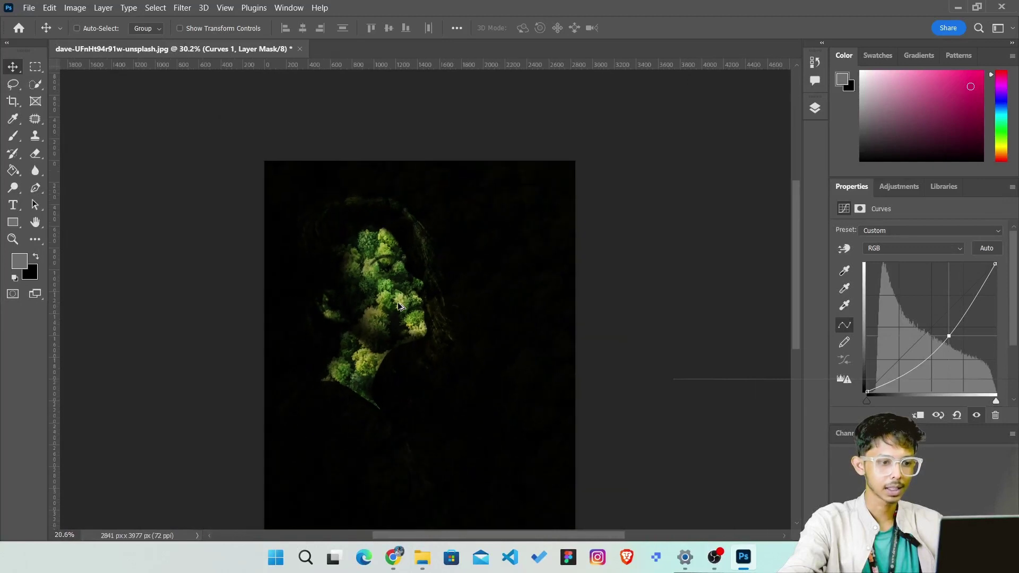
scroll(386, 357, "up", 2, "alt")
scroll(329, 295, "up", 2, "alt")
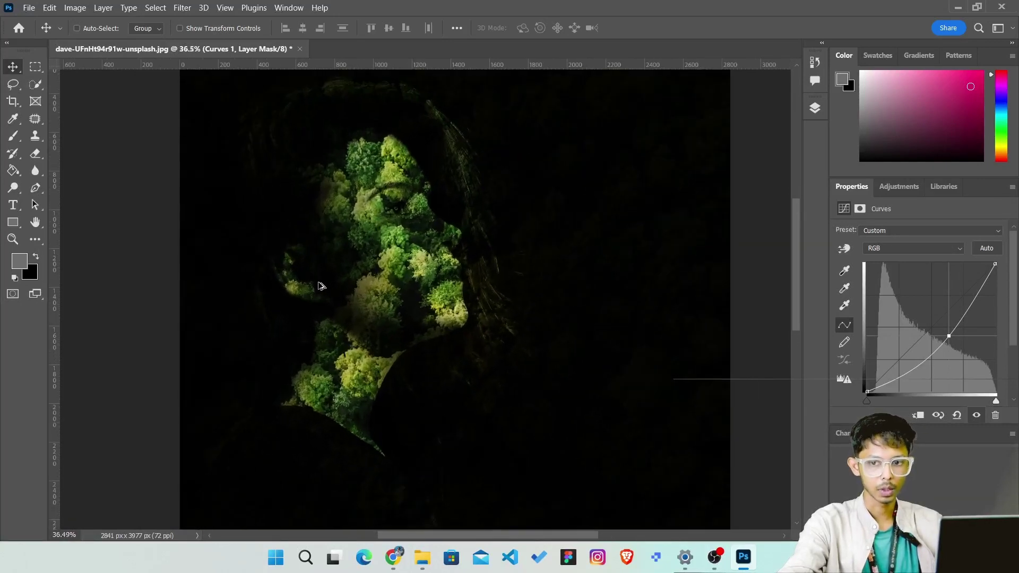
scroll(321, 286, "up", 2, "alt")
scroll(385, 327, "down", 3, "alt")
scroll(384, 327, "down", 2, "alt")
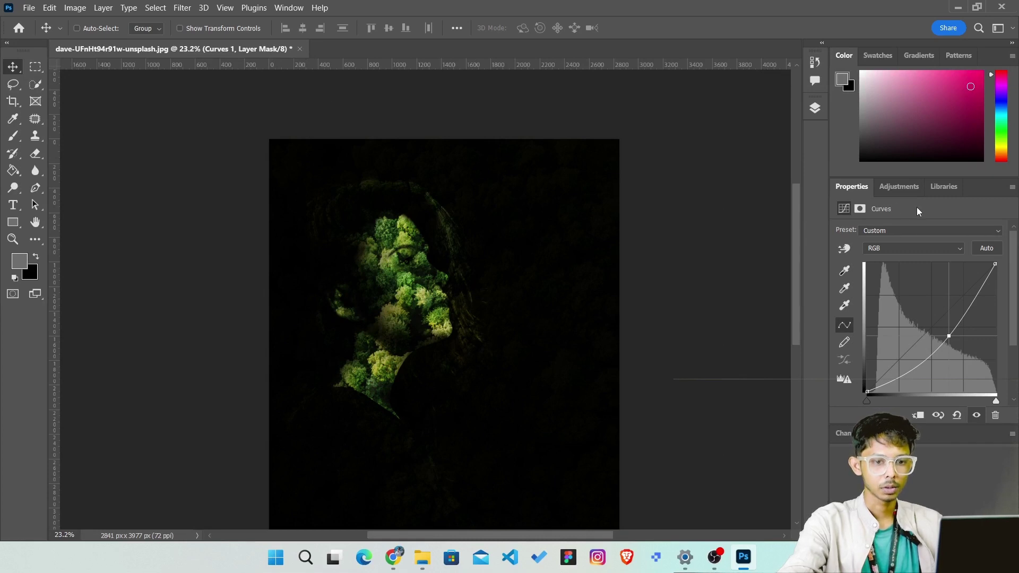
left_click(819, 109)
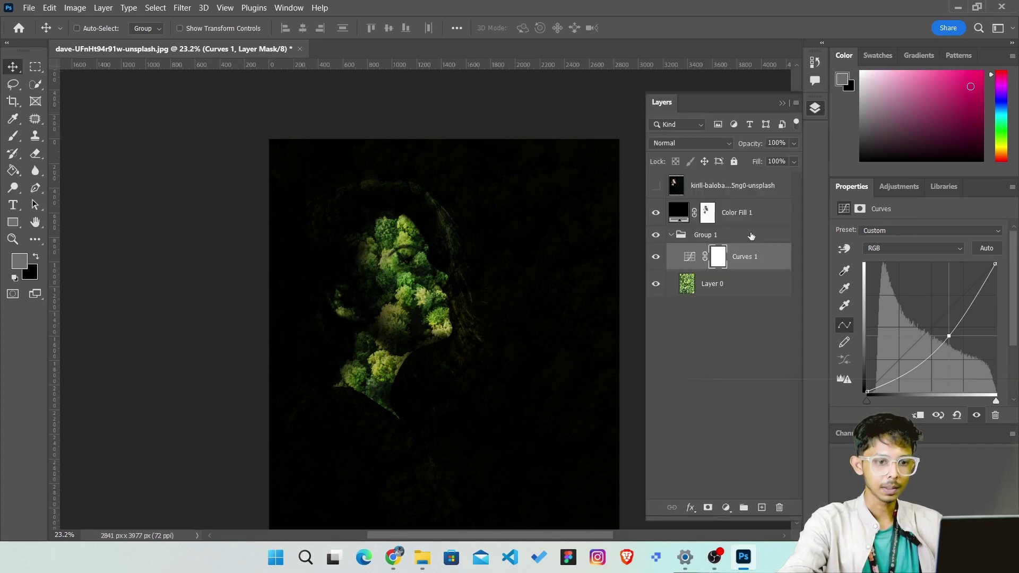
Step: Select Group 1, undoing an accidental deletion of it
left_click(697, 184)
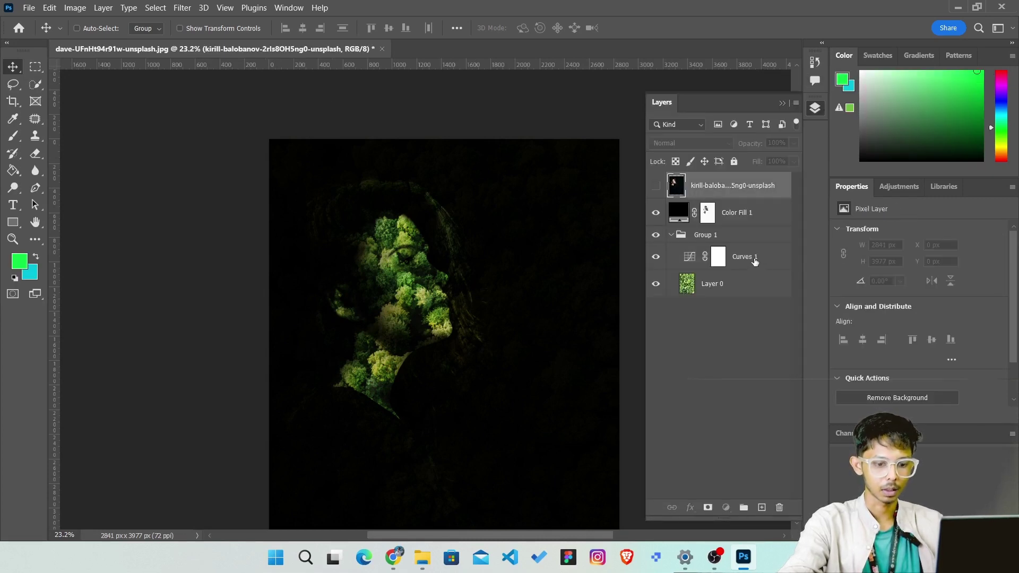
left_click(755, 261, "shift")
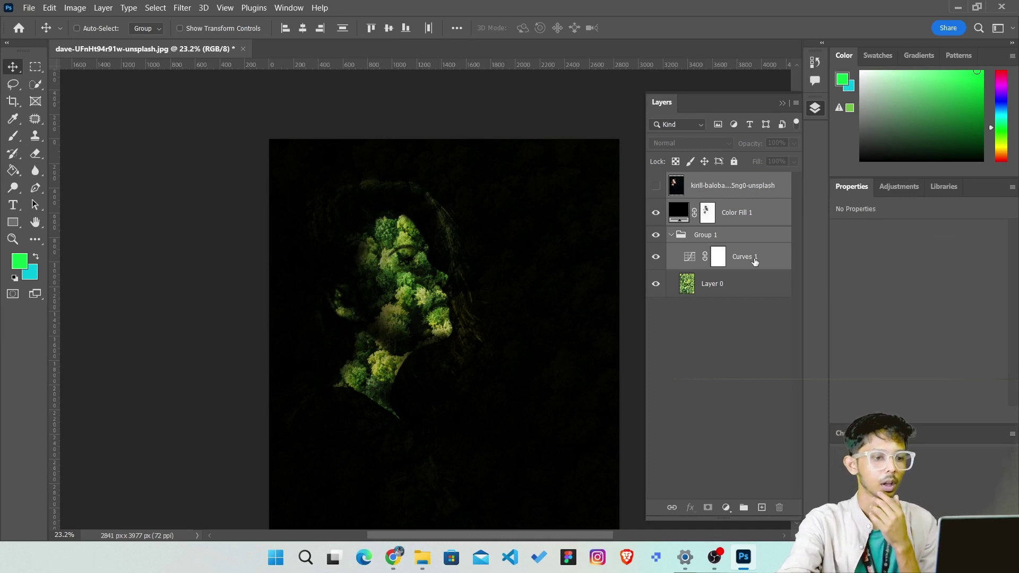
left_click(672, 234)
left_click(670, 240)
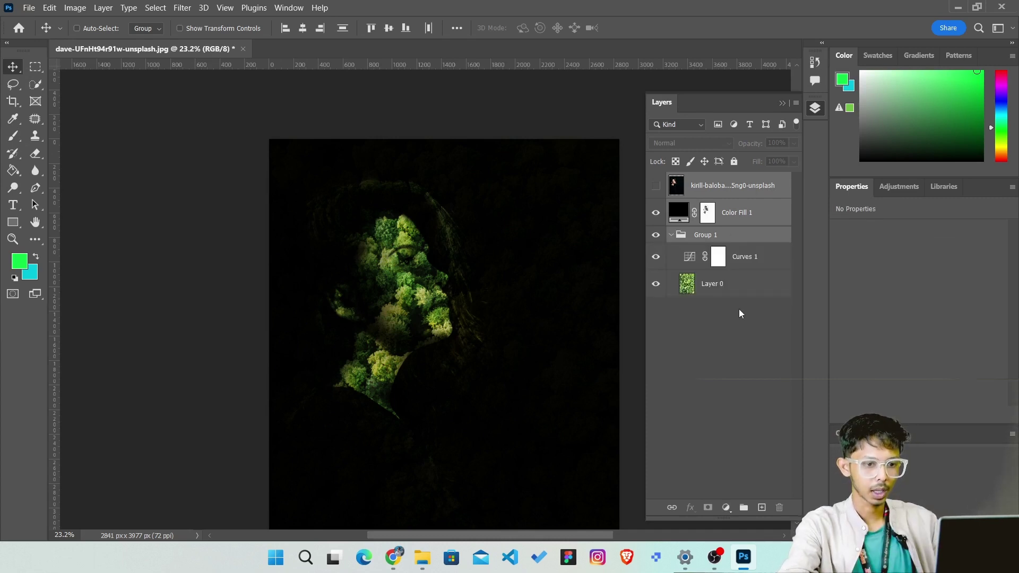
left_click(739, 309)
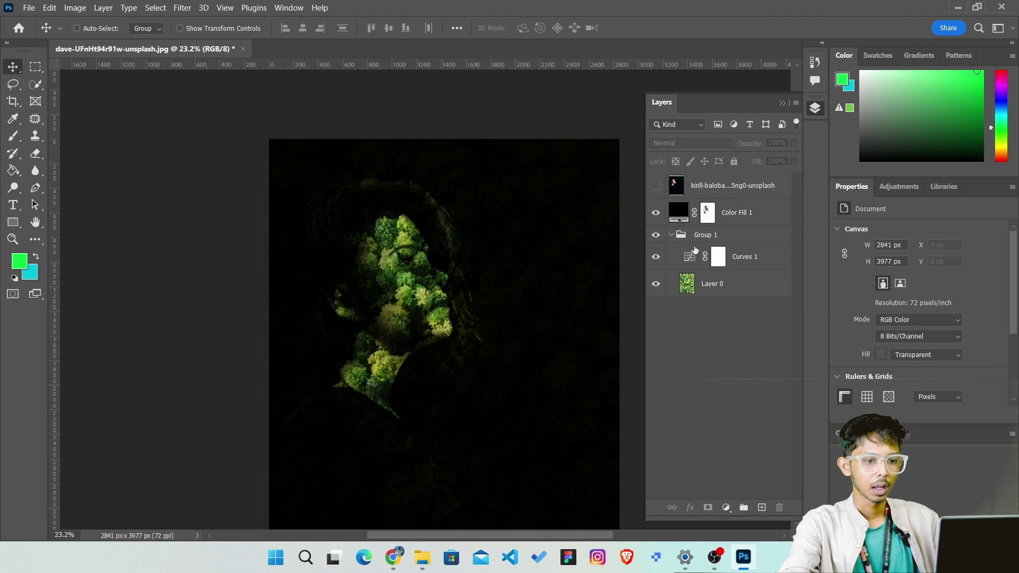
left_click(741, 239)
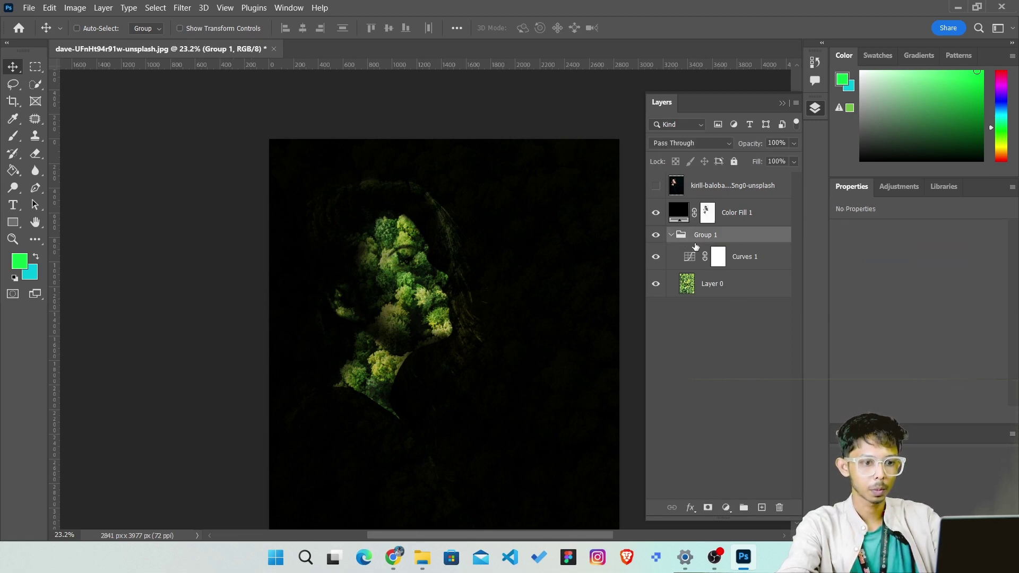
left_click_drag(726, 239, 779, 508)
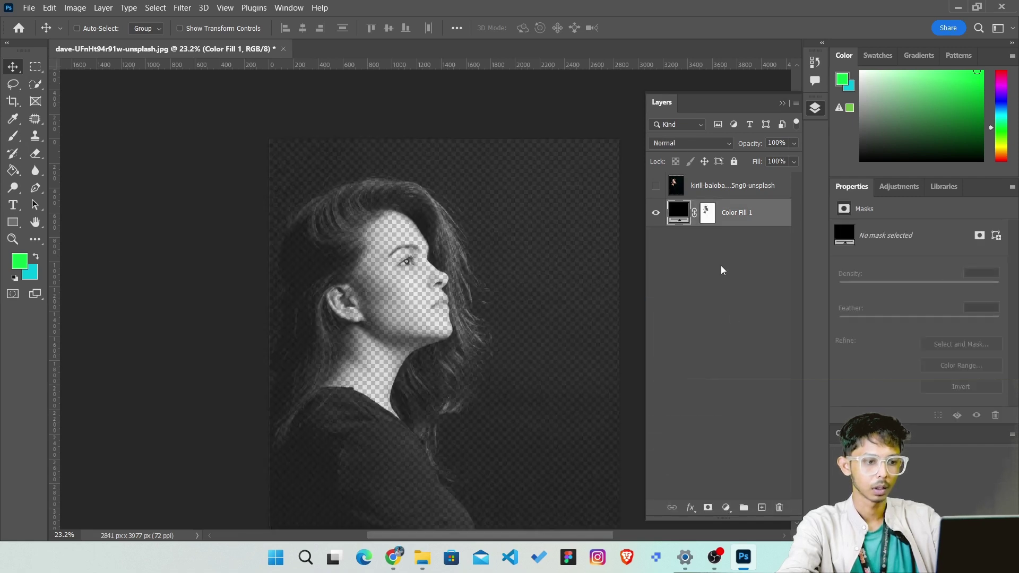
key("ctrl+z")
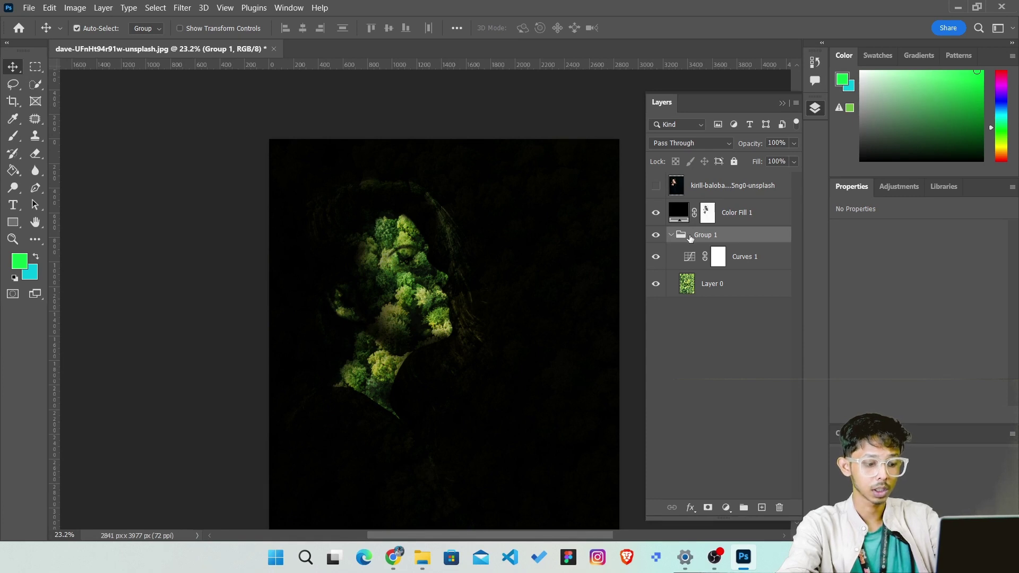
Step: Ungroup Group 1 and select the hidden portrait layer
key("ctrl+shift+g")
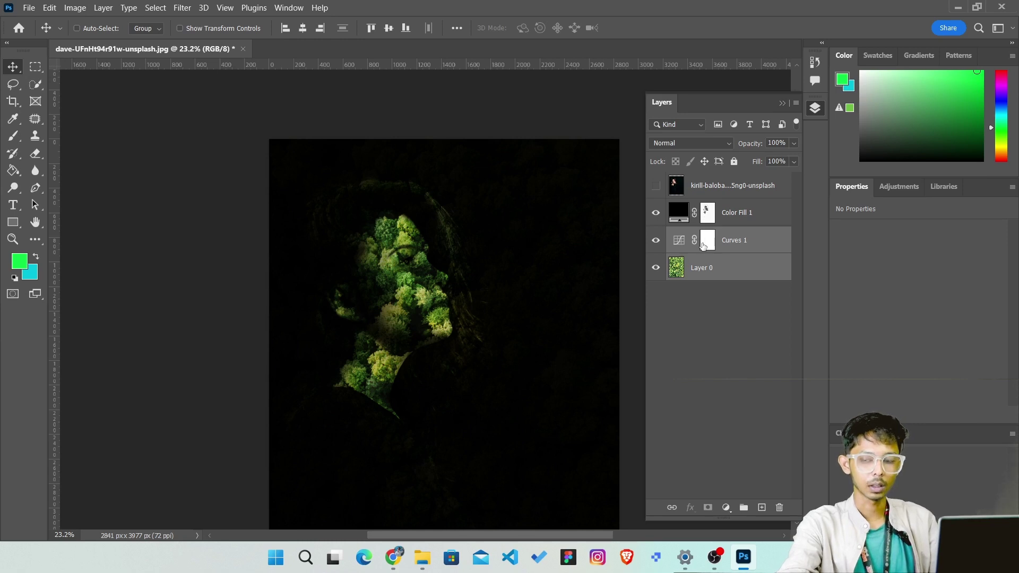
left_click(745, 339)
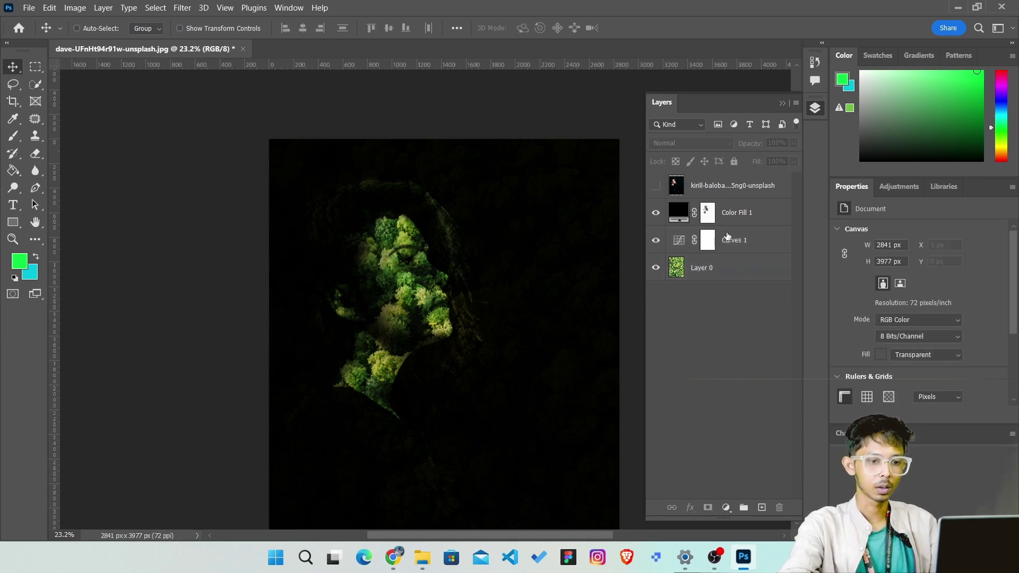
left_click(718, 190)
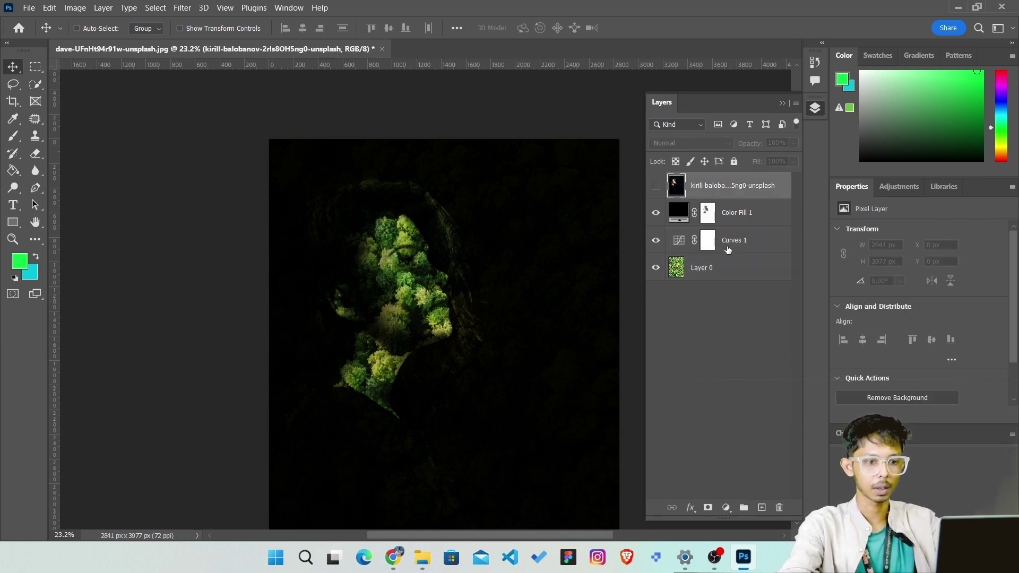
Step: Delete the portrait, Color Fill 1 and Curves 1 layers and drag in the starry-sky silhouette photo
left_click(728, 248, "shift")
left_click_drag(728, 244, 778, 507)
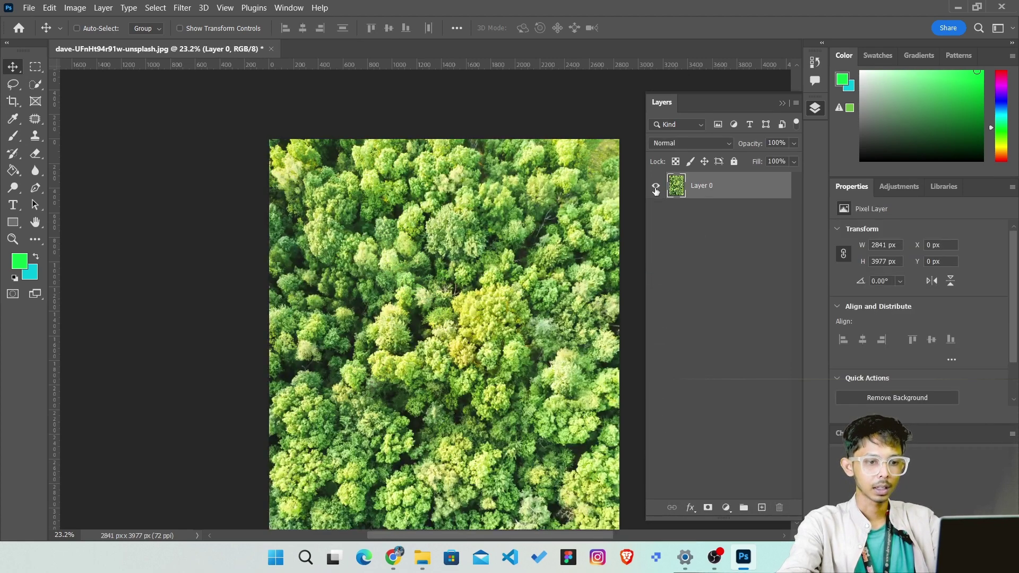
key("alt+Tab")
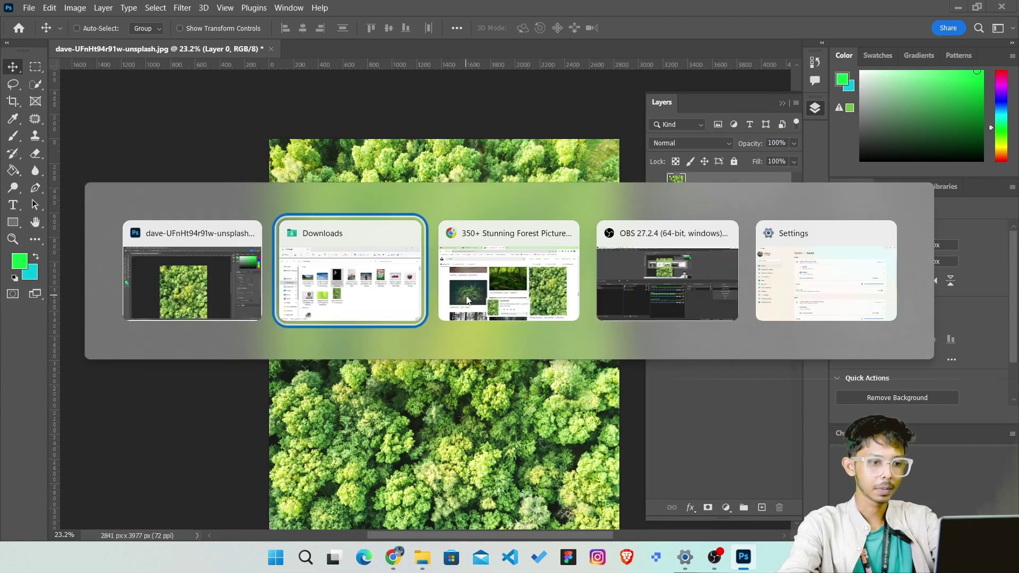
key("alt+Tab")
key("alt+Tab")
left_click(413, 285)
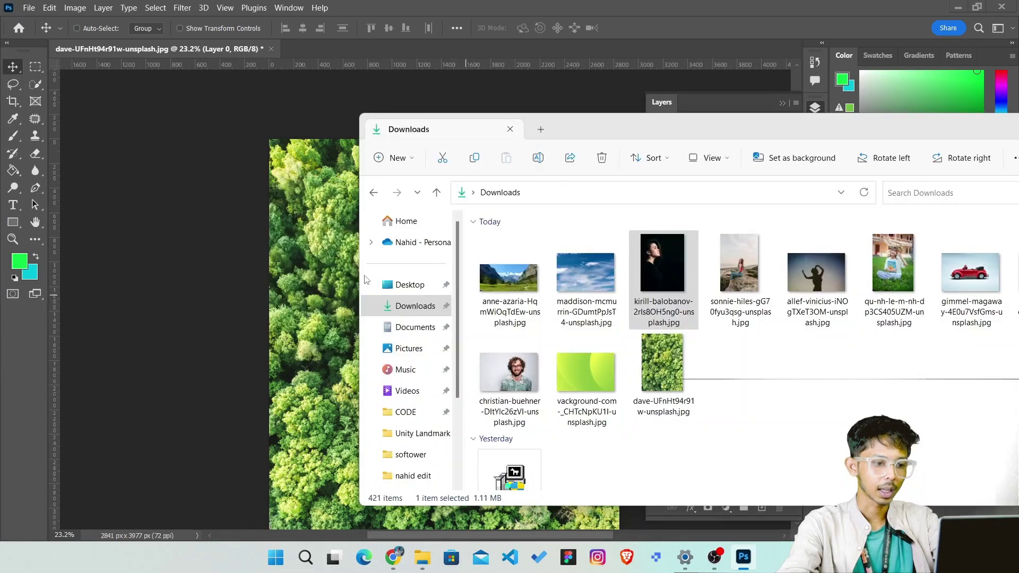
left_click(817, 276)
mouse_move(818, 277)
left_mouse_down()
mouse_move(751, 234)
mouse_move(330, 277)
left_mouse_up()
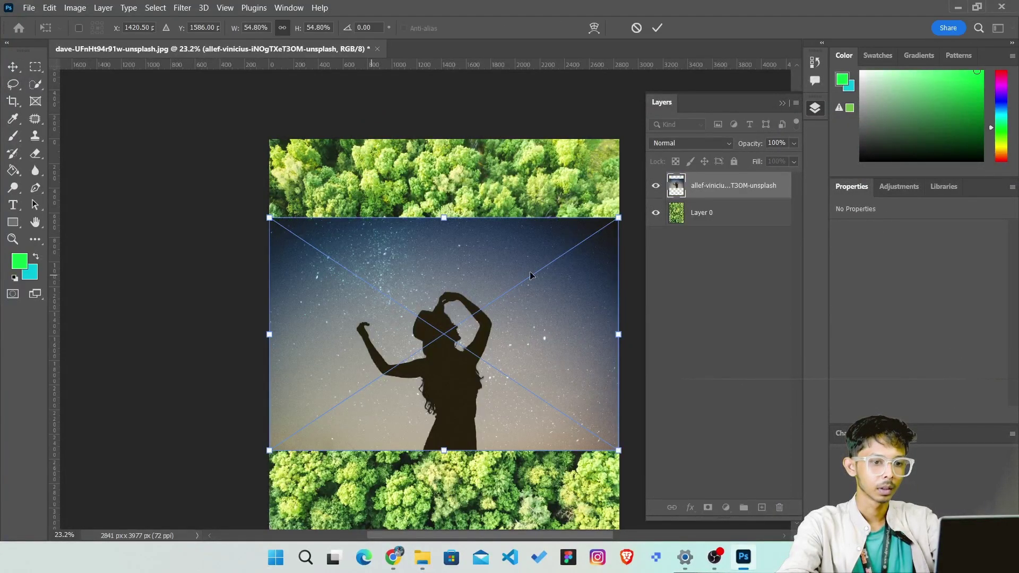
Step: Commit the silhouette and add a 0ea26c solid colour fill above the forest layer
key("Return")
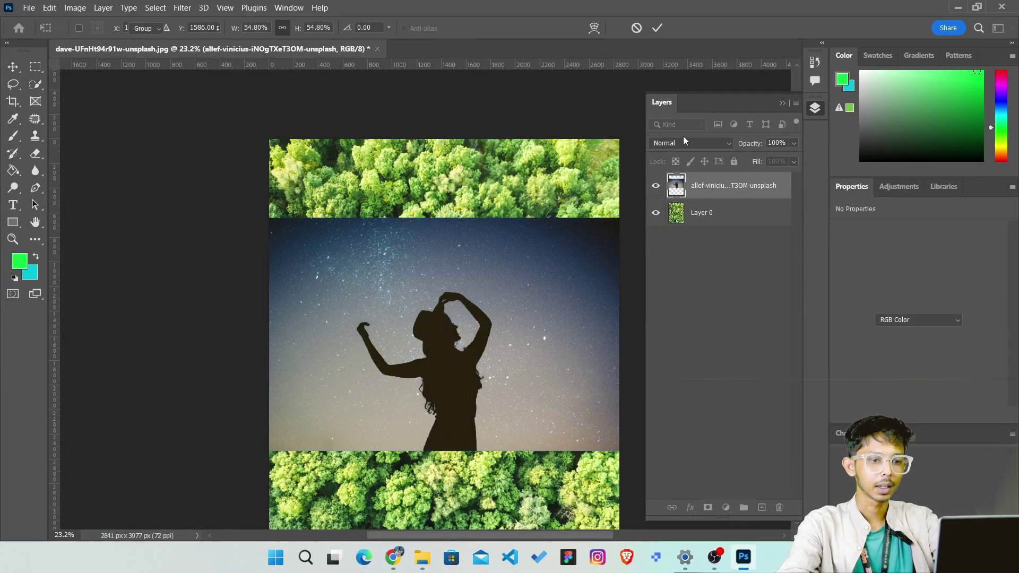
left_click(735, 219)
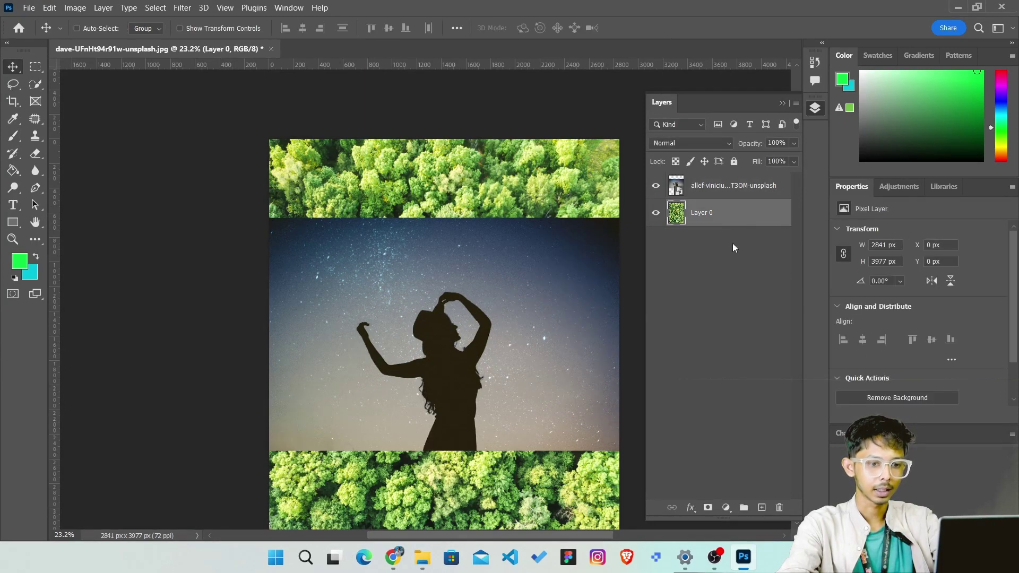
left_click(726, 508)
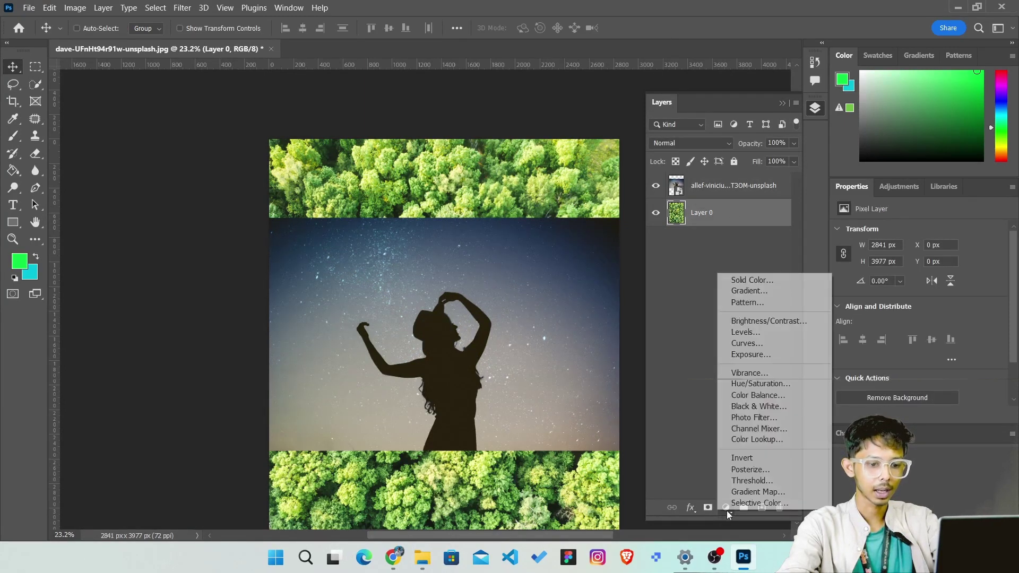
left_click(774, 277)
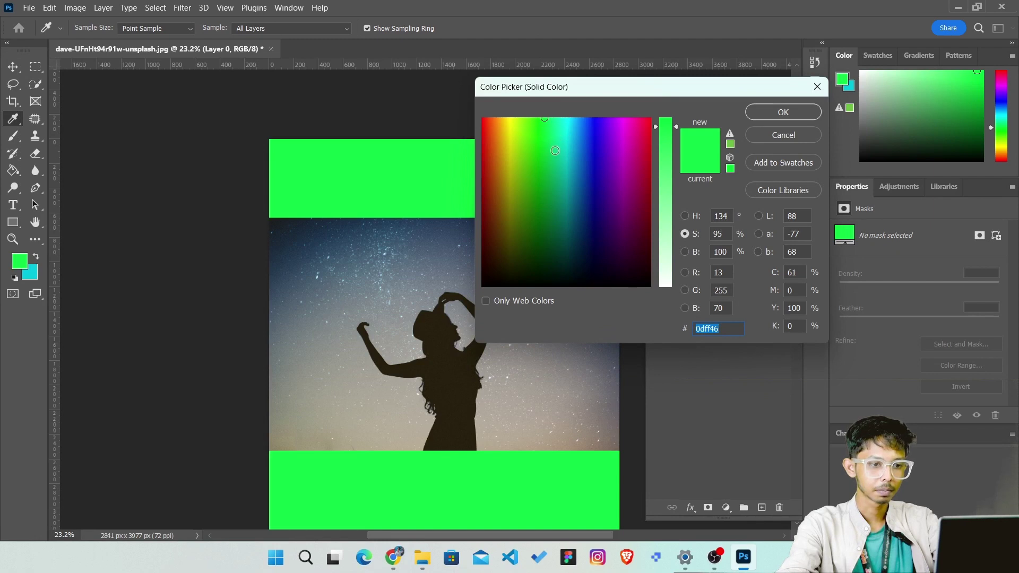
type("0ea26c")
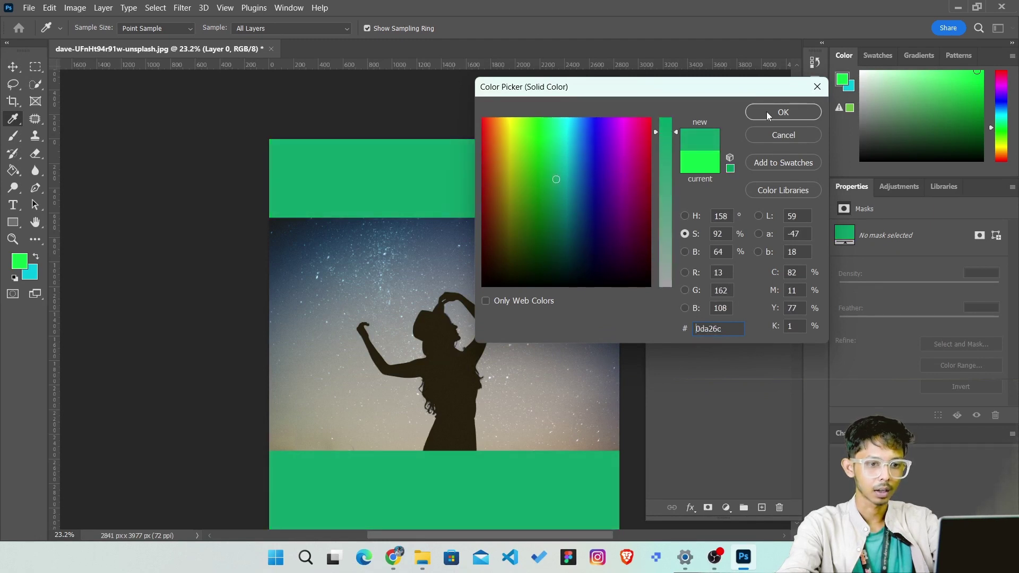
left_click(768, 112)
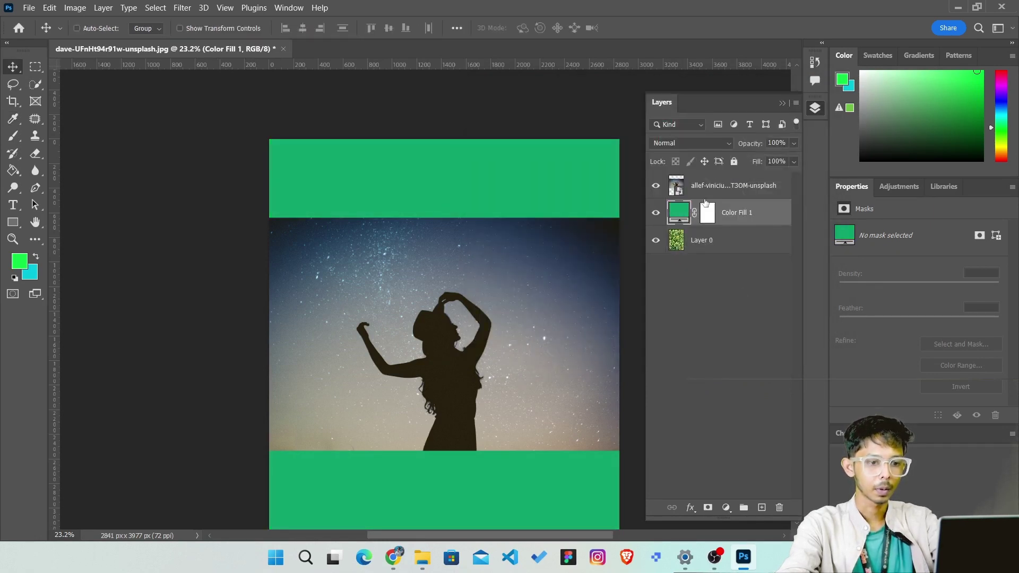
Step: Select and copy the silhouette photo's full contents
left_click(680, 190)
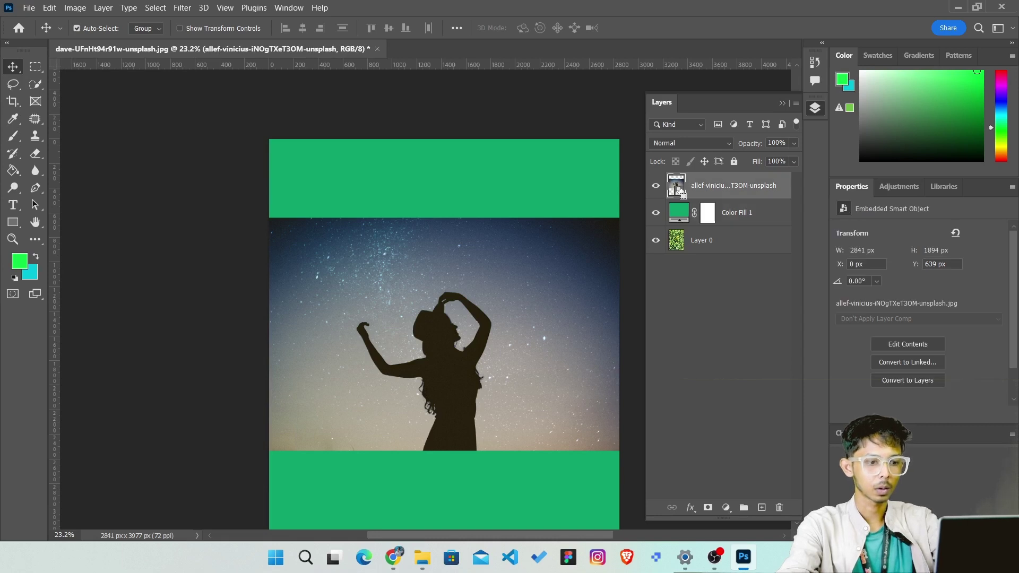
left_click(680, 191, "ctrl")
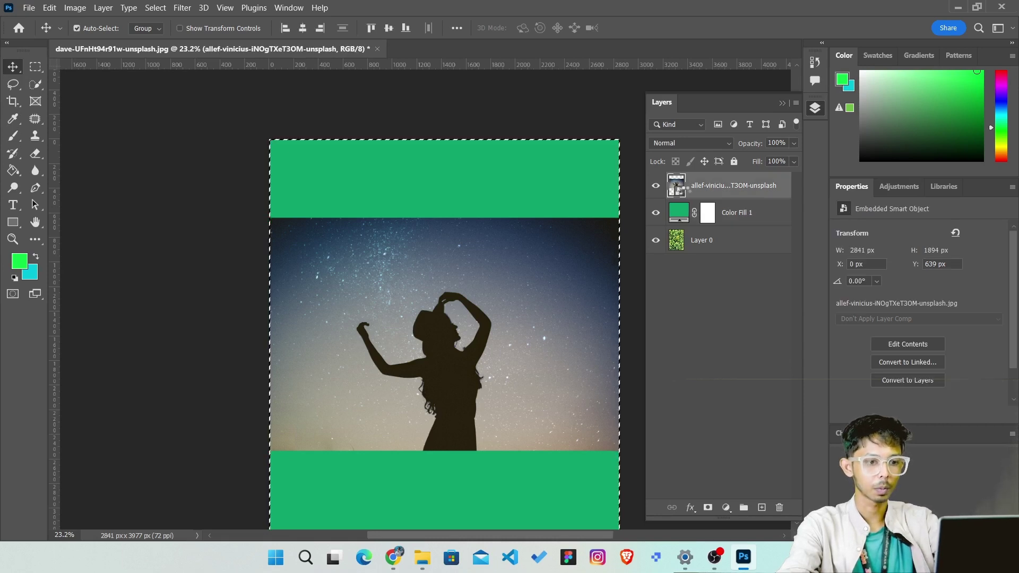
key("ctrl+d")
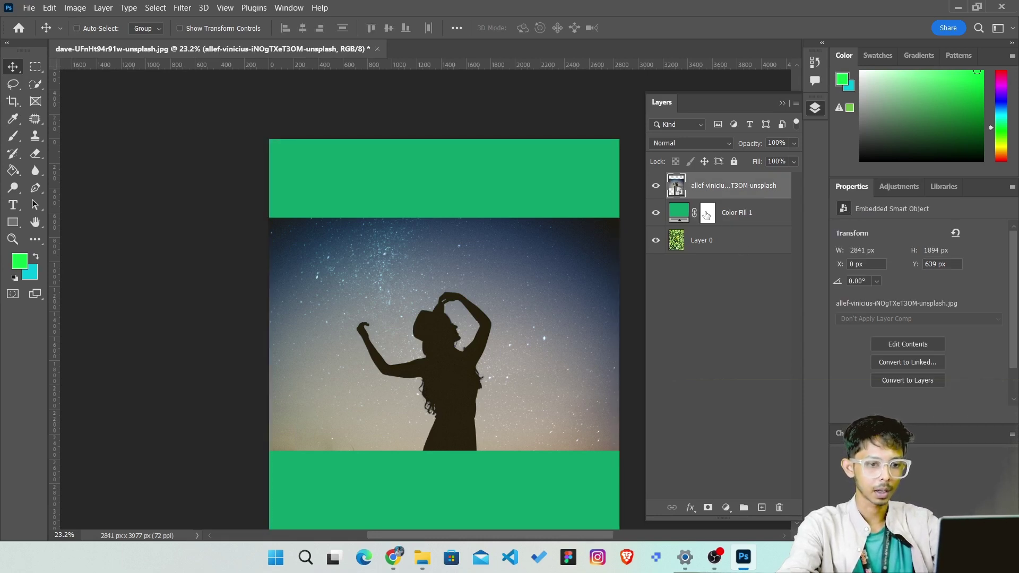
Step: Paste the silhouette into the Color Fill 1 mask and scale and reposition it to fill the canvas
left_click(706, 215, "alt")
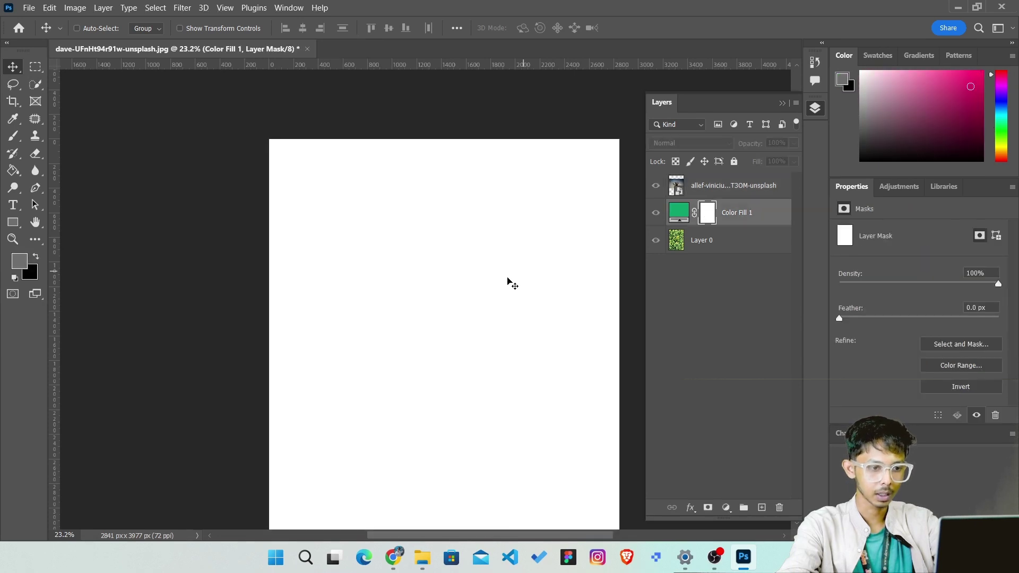
key("ctrl+v")
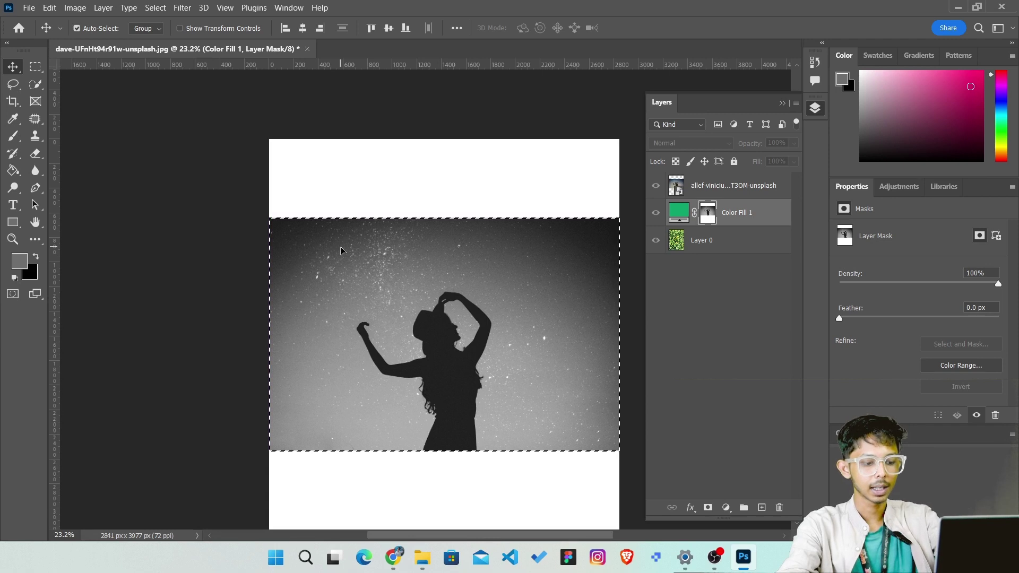
key("ctrl+t")
left_click_drag(263, 215, 193, 82)
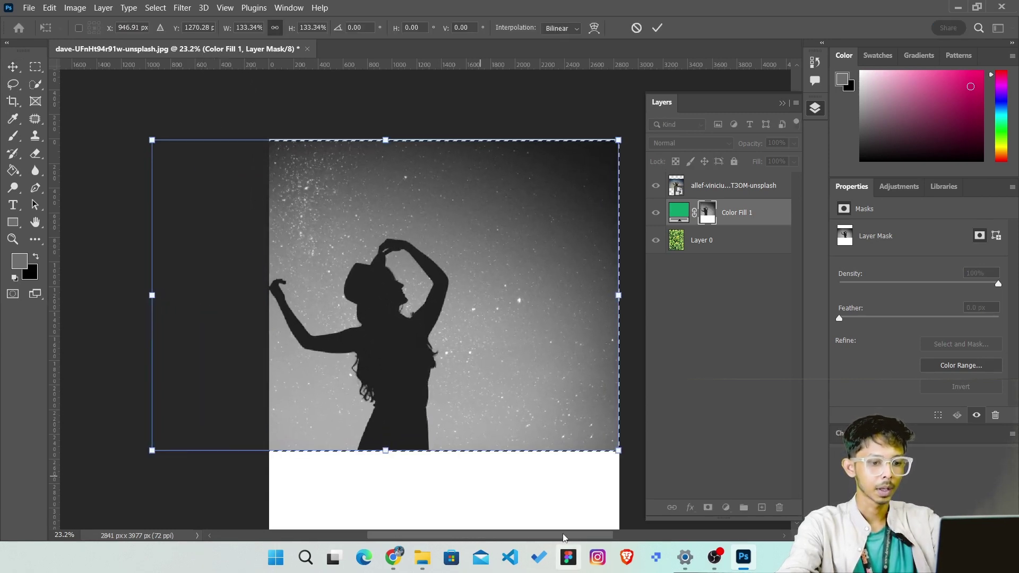
left_click_drag(619, 450, 610, 450)
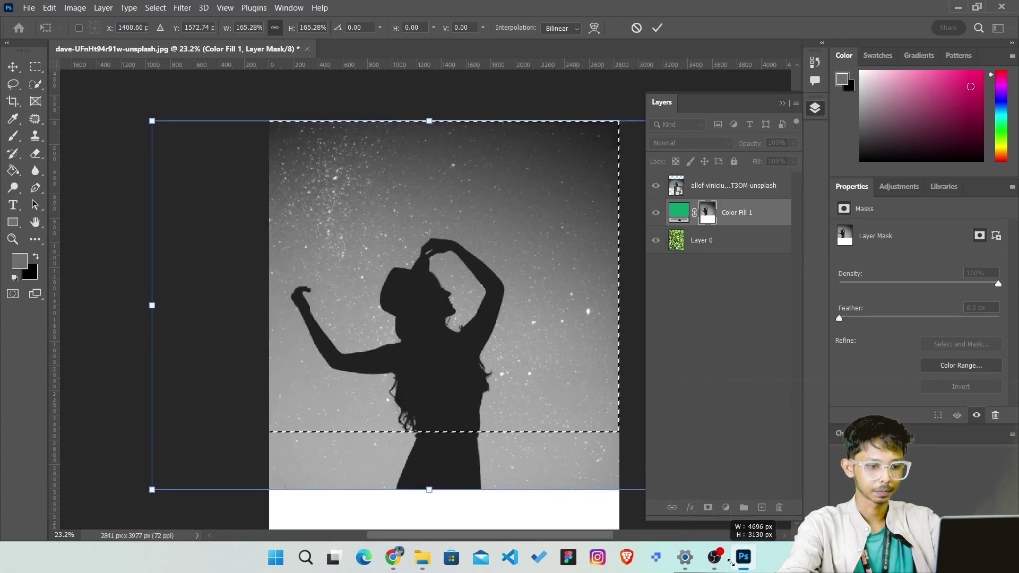
left_click_drag(517, 374, 447, 338)
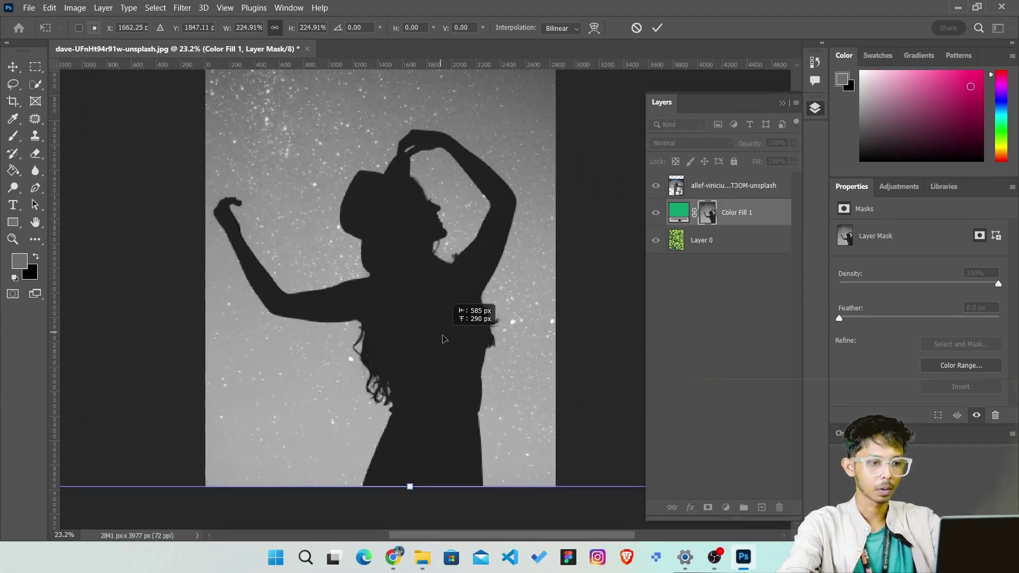
left_click(657, 28)
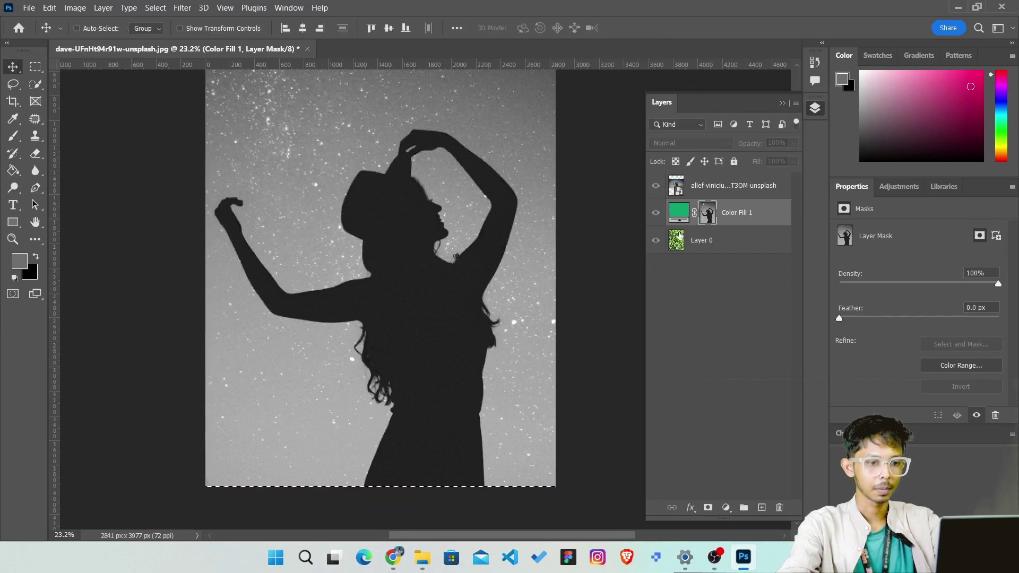
left_click(720, 322)
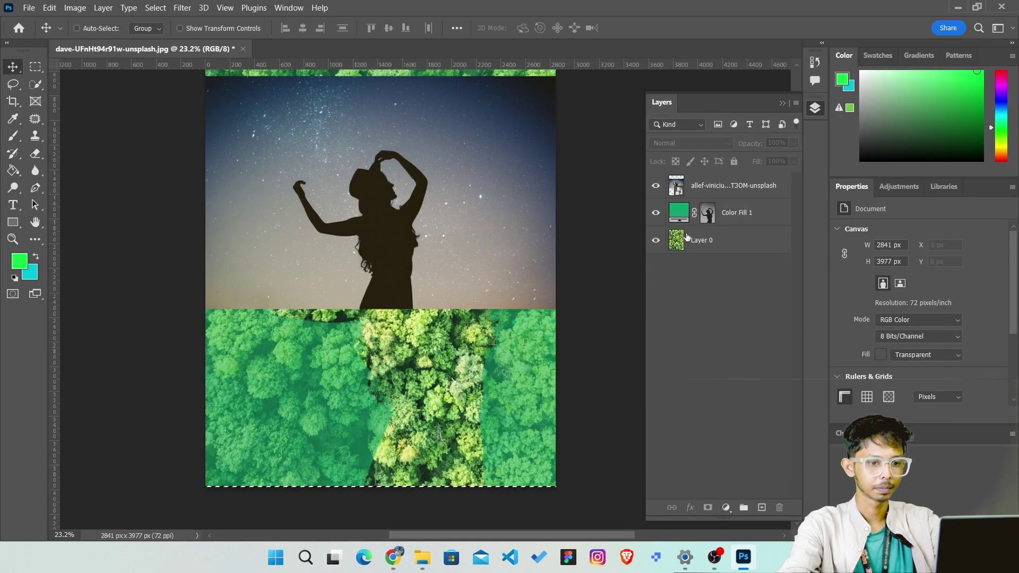
Step: Hide the silhouette photo layer and change the Color Fill 1 colour to dark navy
left_click(656, 186)
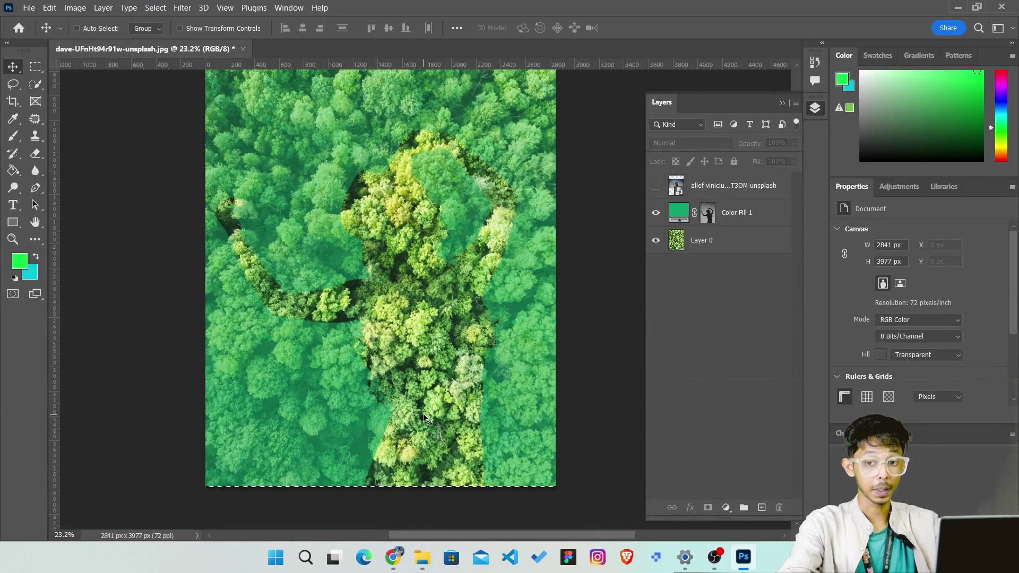
left_click(680, 214)
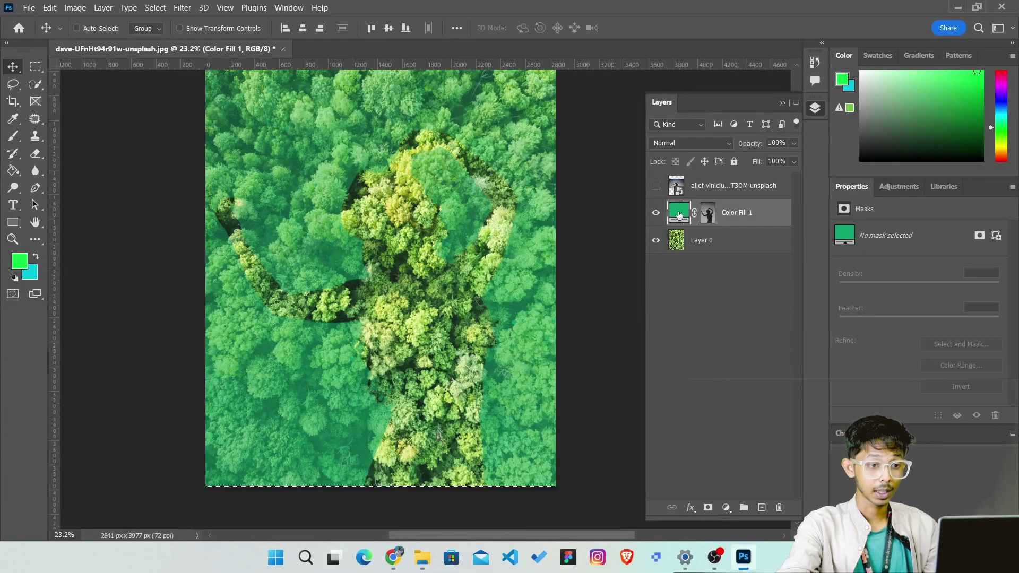
double_click(679, 214)
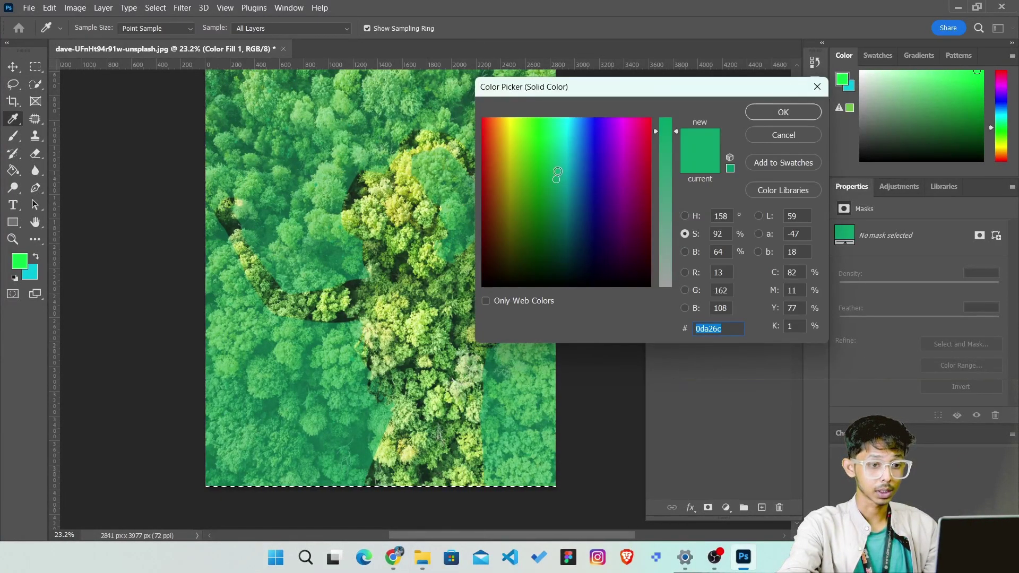
key("ctrl+v")
left_click(784, 112)
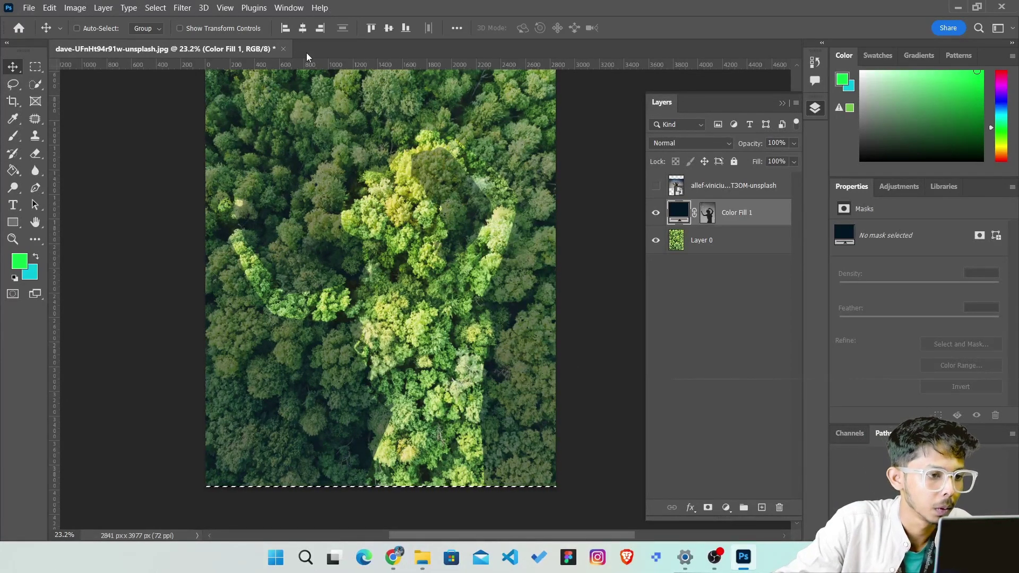
Step: Close the forest composite without saving and open the curly-haired man's portrait JPG from Downloads
left_click(283, 49)
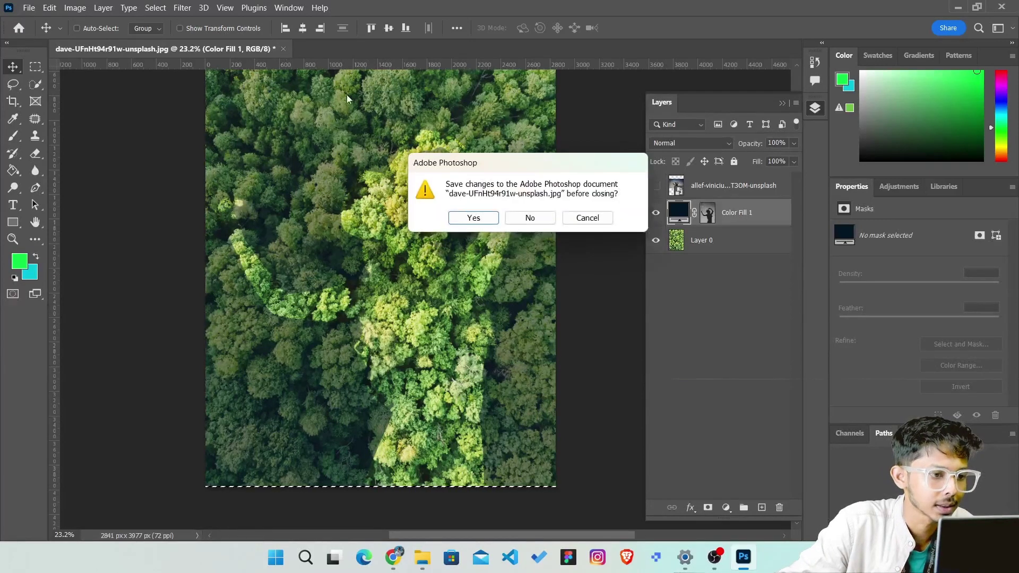
left_click(530, 218)
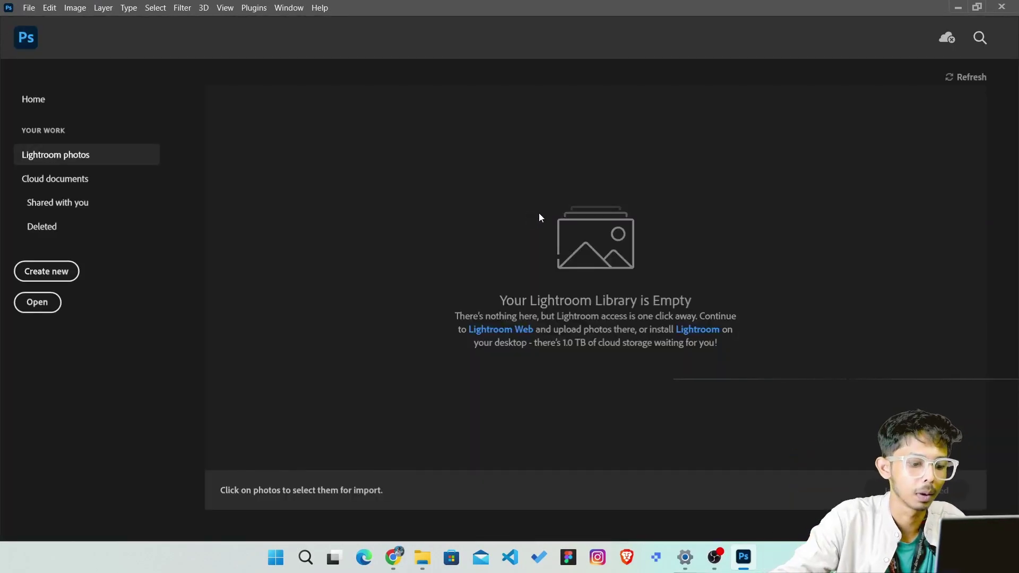
mouse_move(422, 557)
left_click(430, 559)
left_click_drag(508, 372, 311, 331)
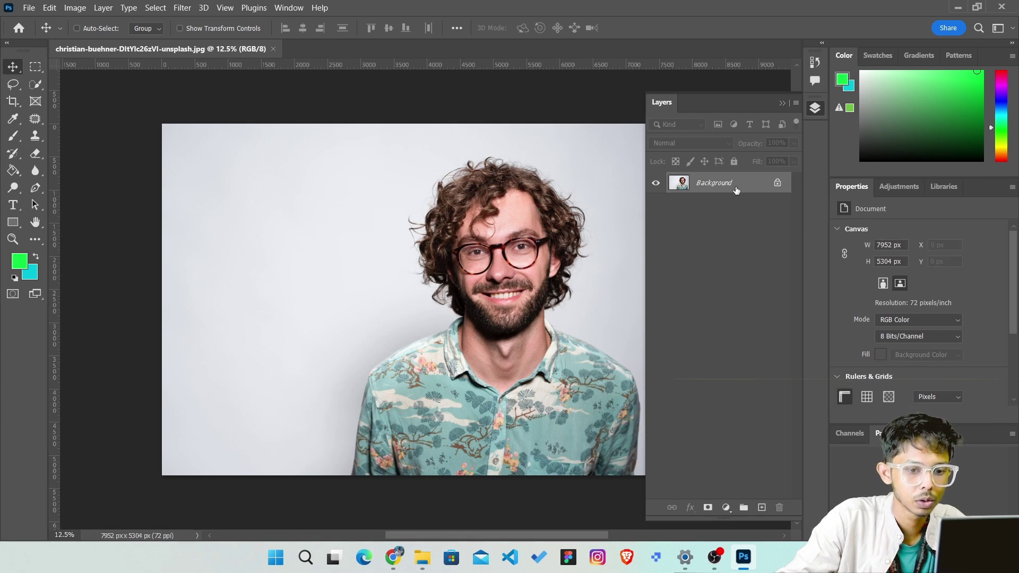
Step: Unlock the Background layer and Quick-Select the man's head, face and shirt
left_click(776, 184)
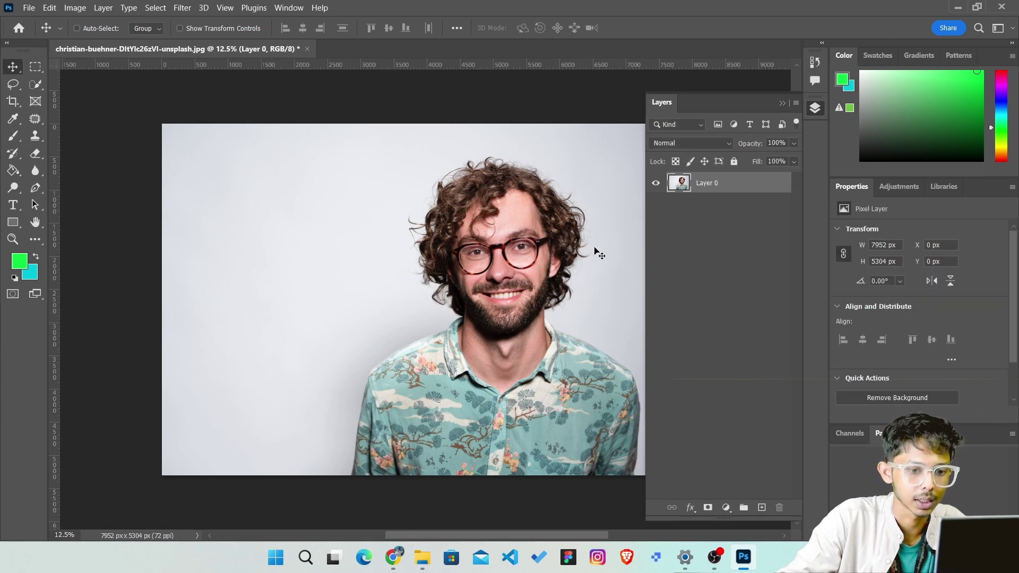
left_click(34, 85)
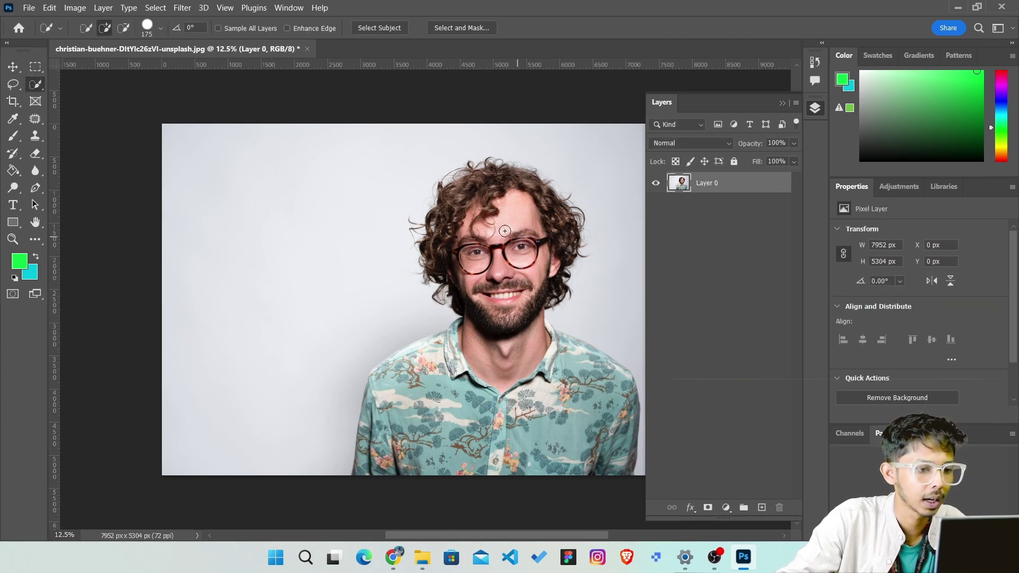
mouse_move(490, 178)
left_mouse_down()
mouse_move(513, 257)
mouse_move(366, 463)
mouse_move(392, 365)
left_mouse_up()
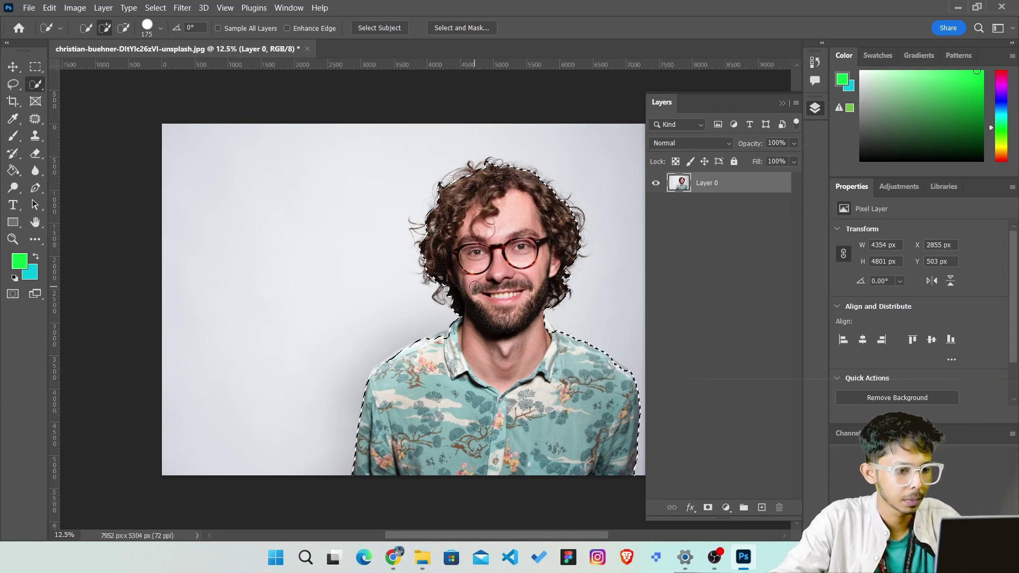
scroll(483, 274, "up", 3)
scroll(300, 364, "up", 1)
Step: Touch up the selection with the Lasso and add a layer mask hiding the grey backdrop
key("l")
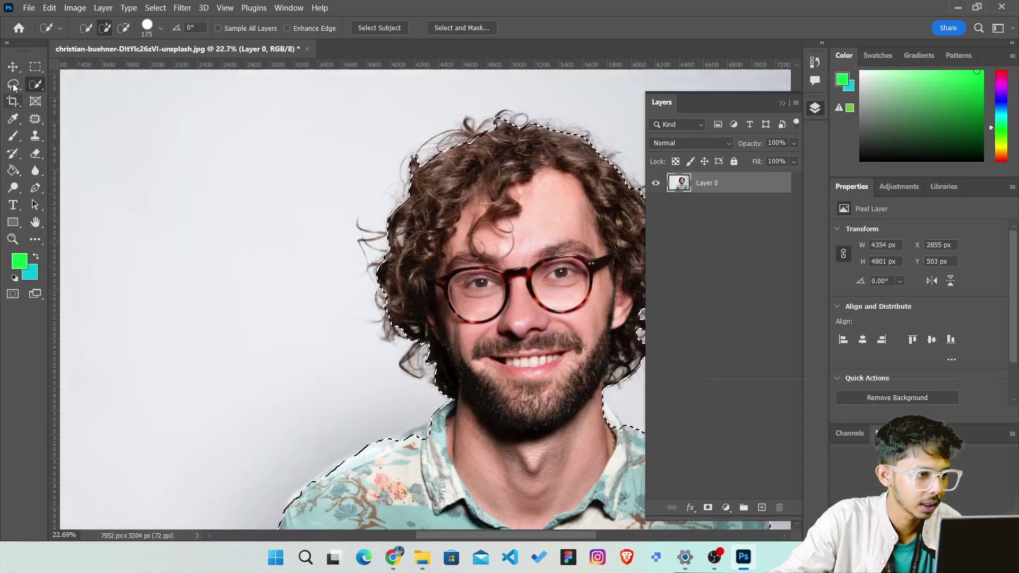
scroll(364, 381, "down", 3)
scroll(420, 371, "up", 3)
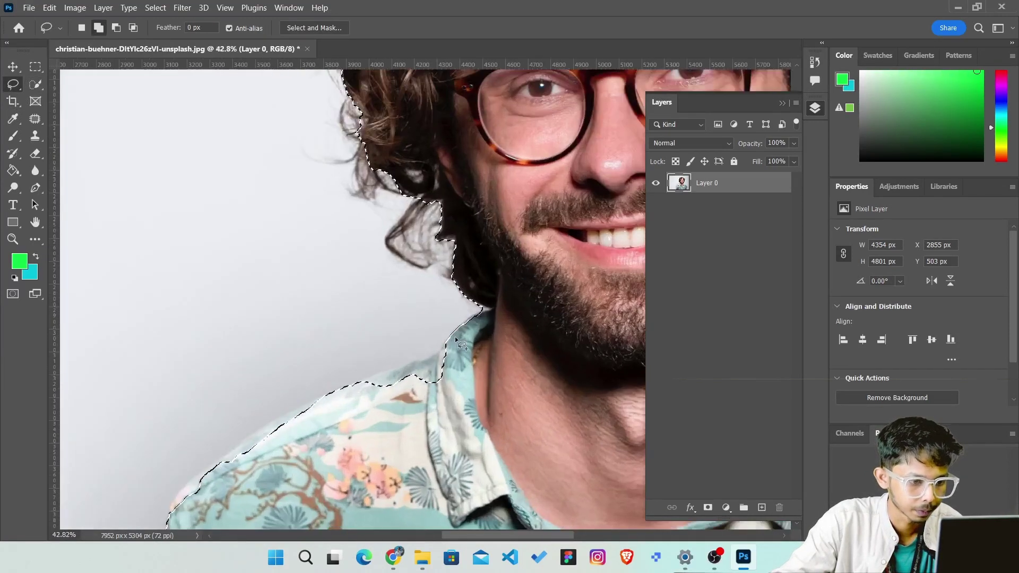
scroll(493, 451, "down", 3)
scroll(497, 454, "down", 3)
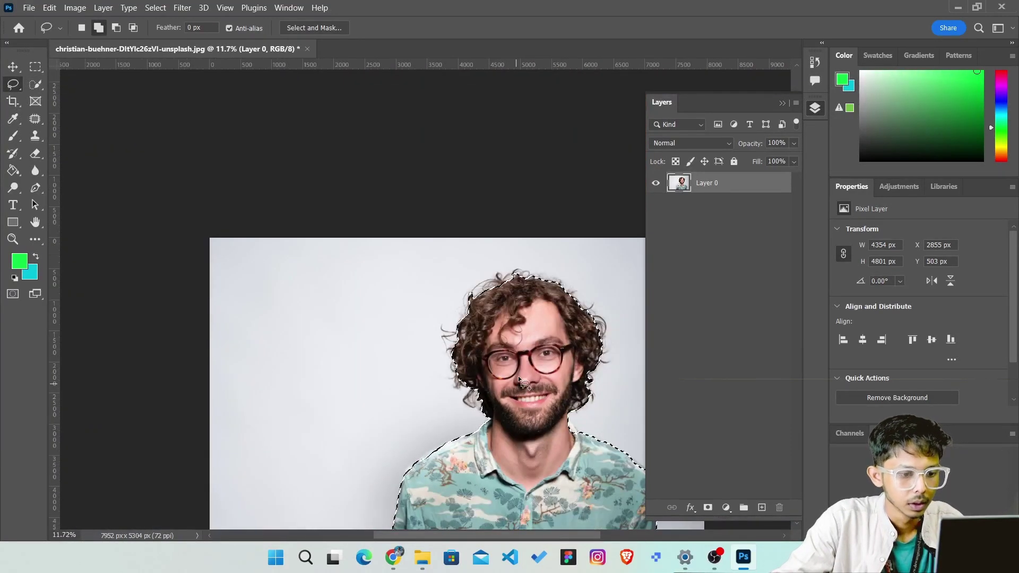
left_click_drag(510, 358, 426, 255)
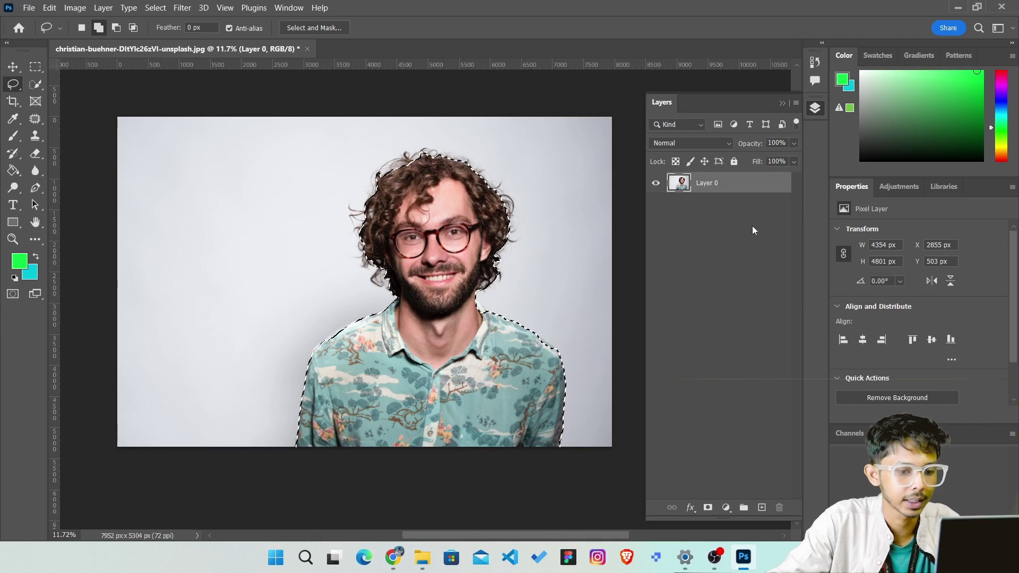
left_click(709, 508)
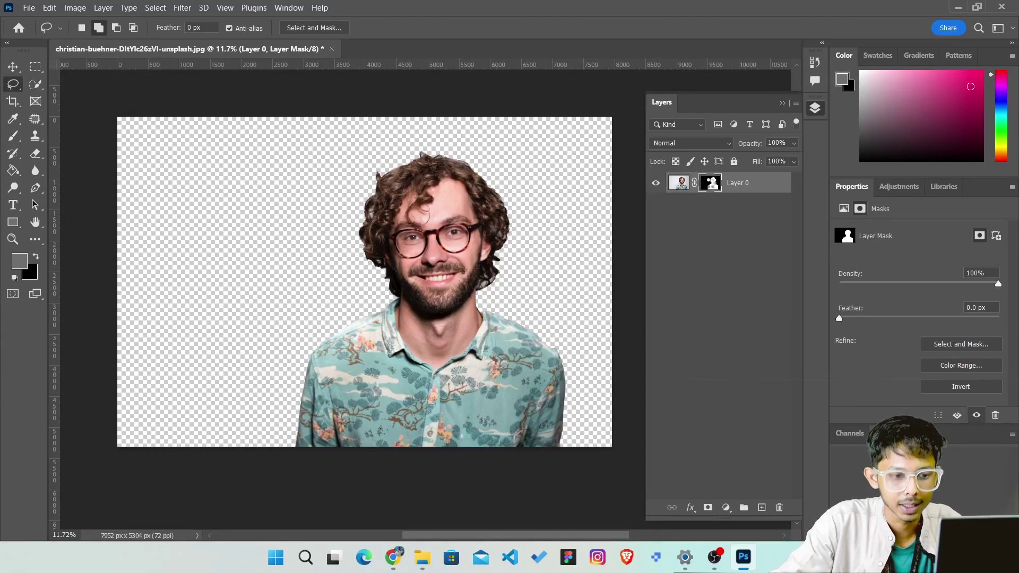
Step: In Select and Mask, refine both hair edges with a size-600 Refine Edge brush and raise smoothing
key("F7")
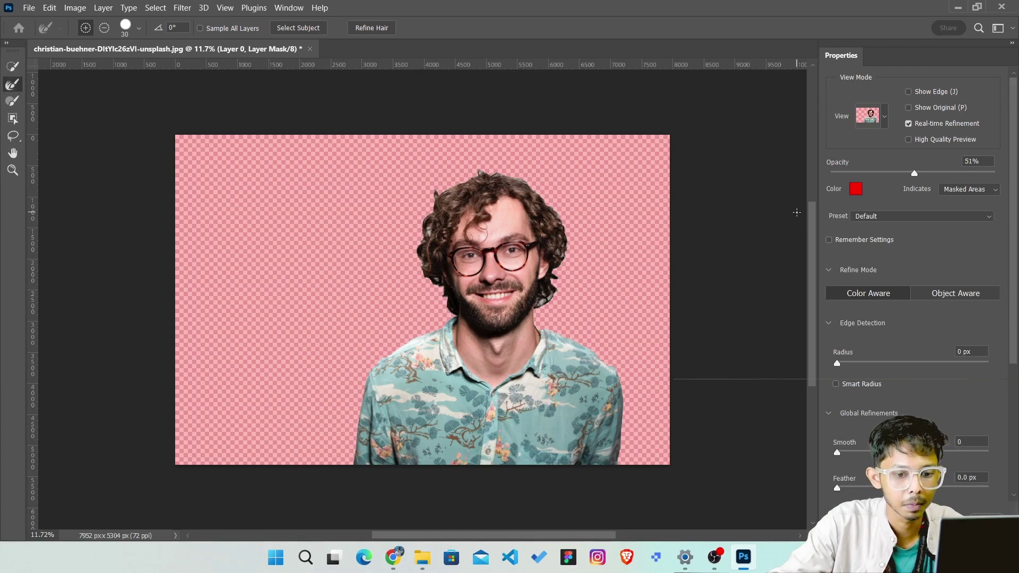
key("bracketright")
key("bracketright")
key("bracketright")
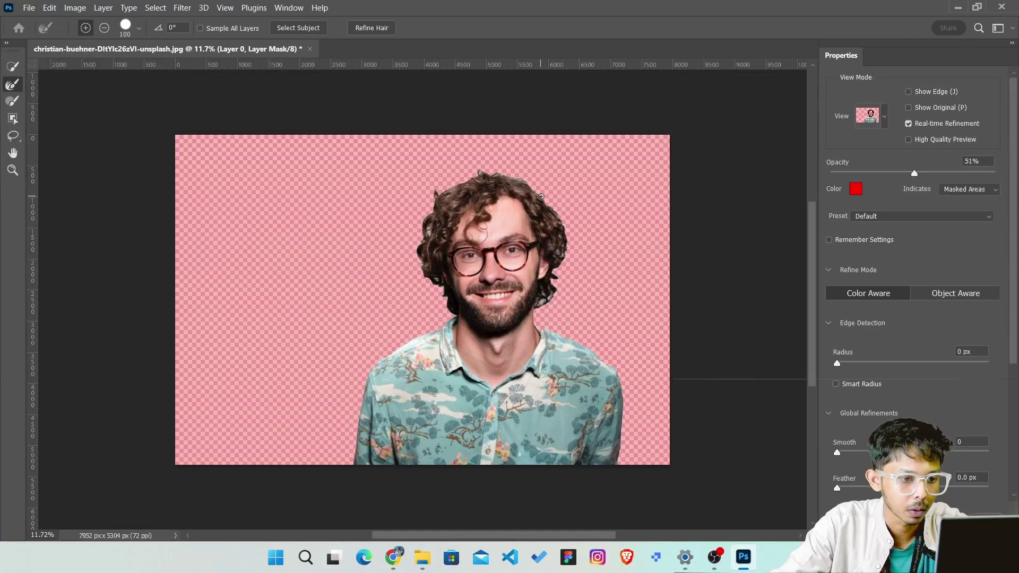
key("bracketright")
key("bracketright")
key("bracketright")
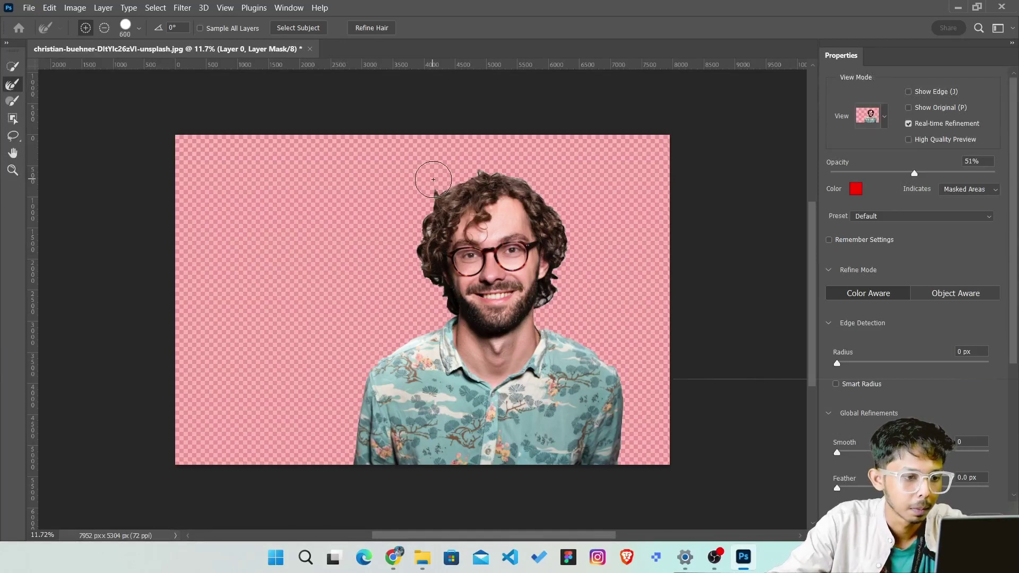
left_click_drag(433, 180, 431, 311)
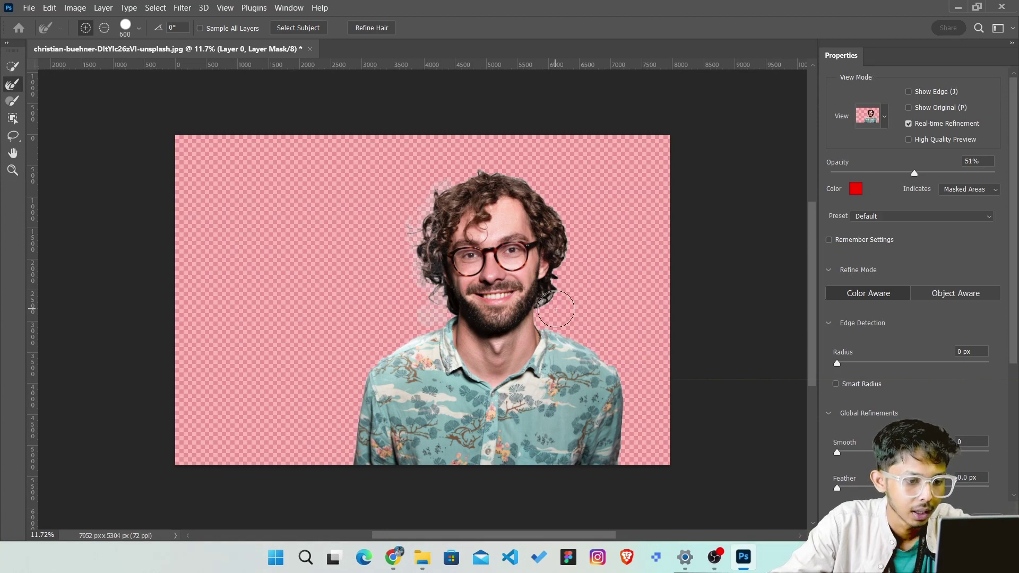
left_click_drag(556, 309, 572, 241)
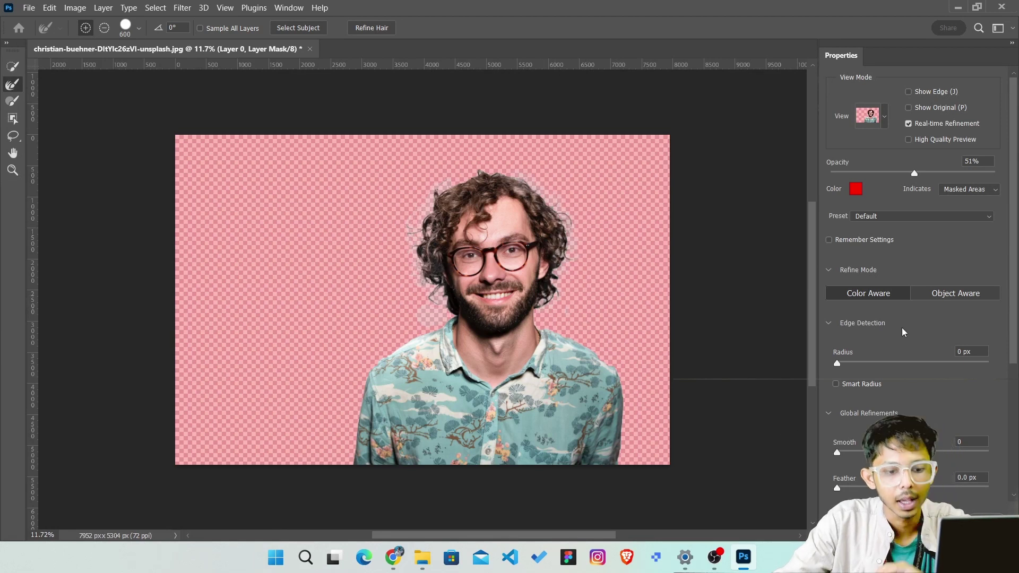
scroll(902, 327, "down", 1)
scroll(902, 337, "down", 2)
scroll(903, 336, "down", 3)
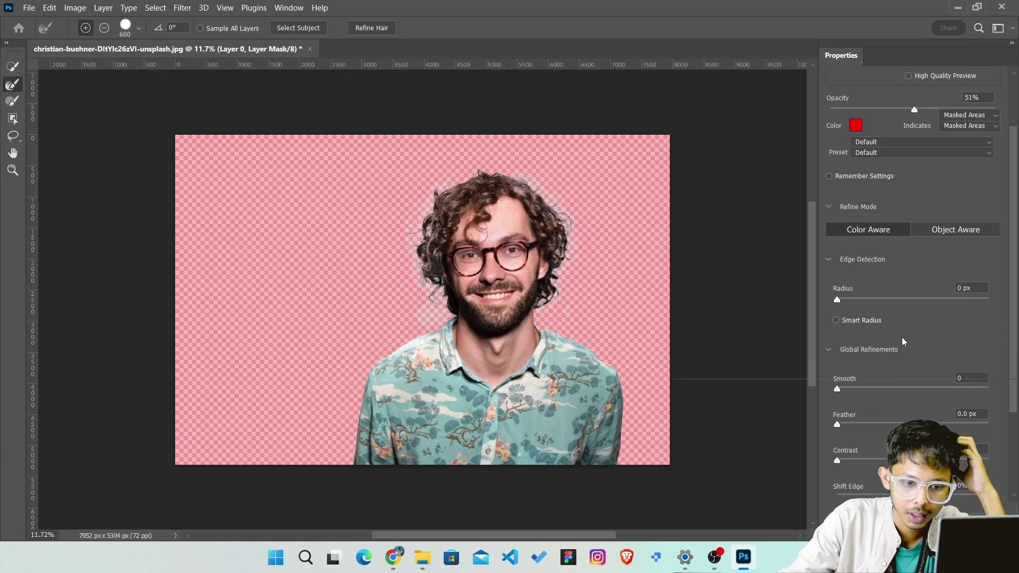
scroll(903, 337, "down", 3)
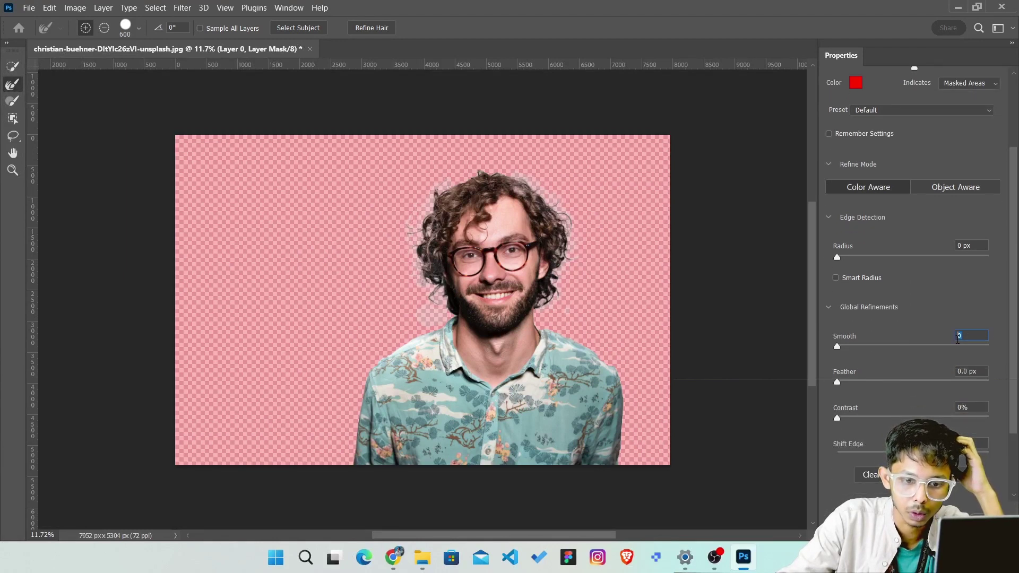
key("Up")
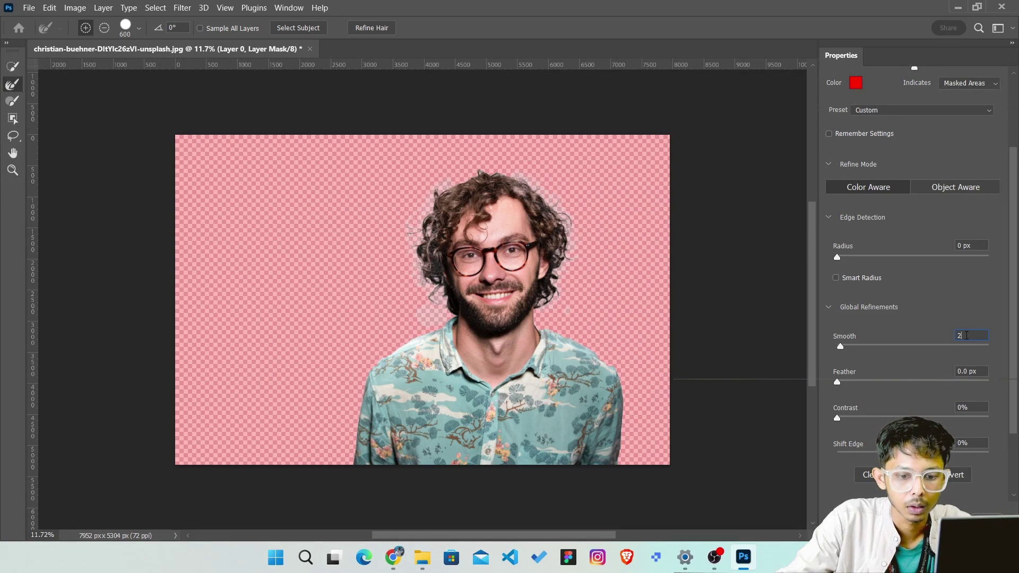
key("alt")
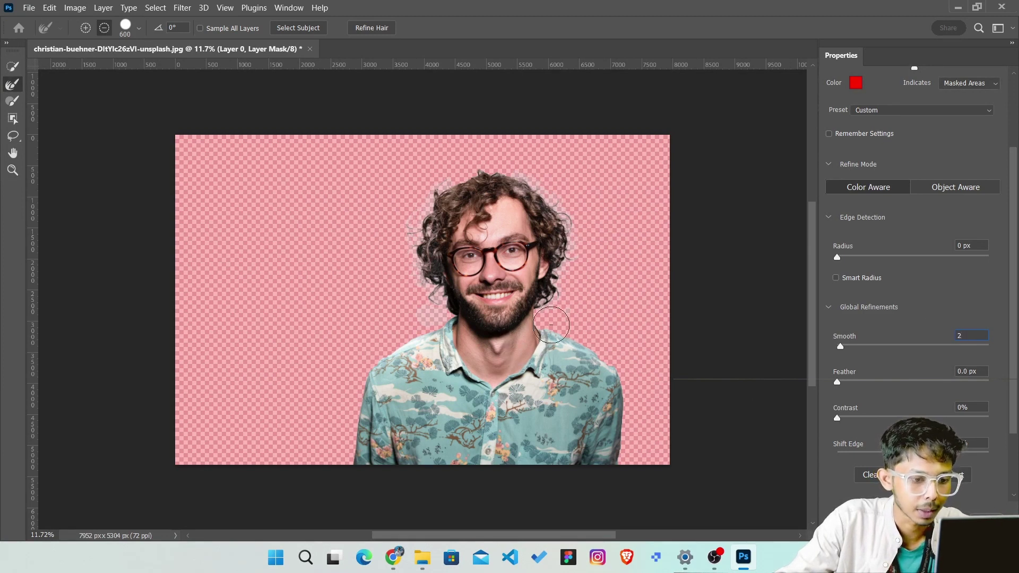
Step: Zoom in to pixel level on the man's neck edge, then zoom back out
key("z")
left_click(539, 323)
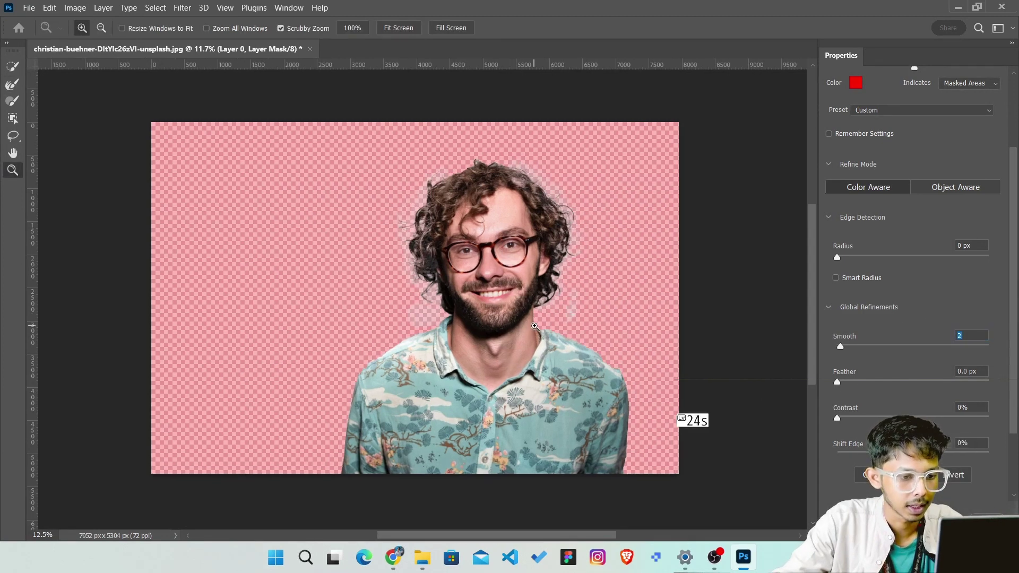
left_click(535, 327)
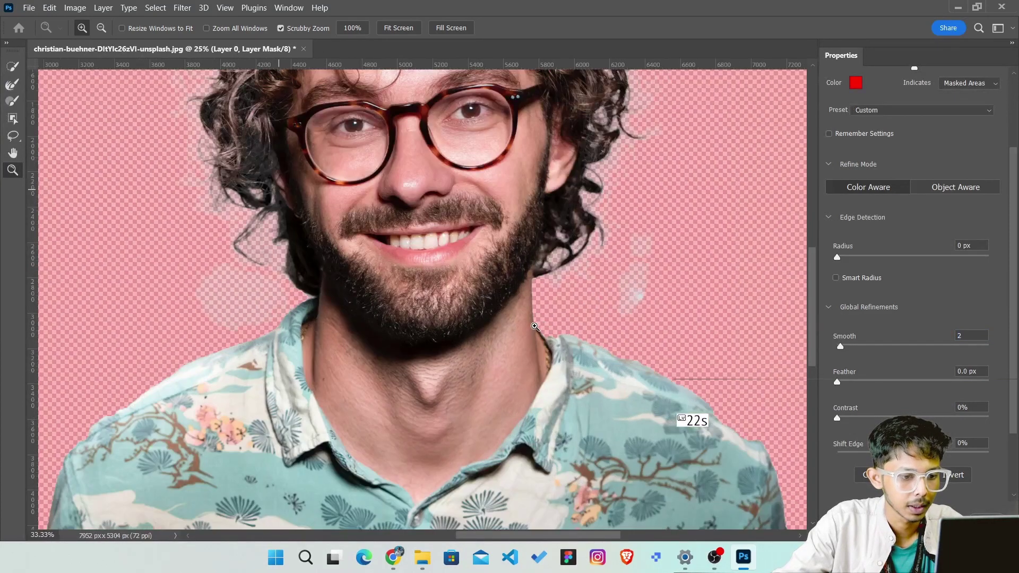
left_click(535, 326)
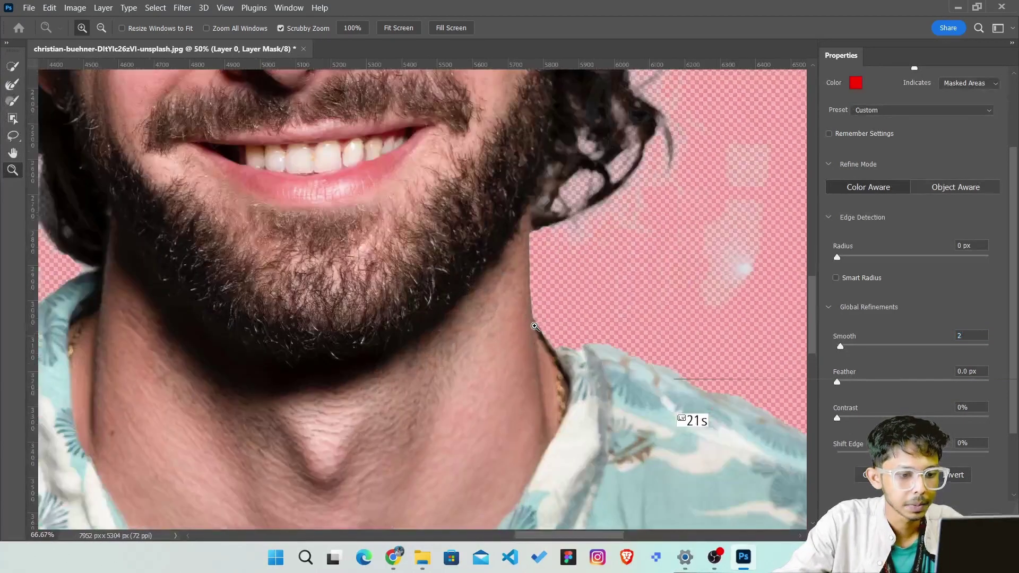
left_click(535, 326)
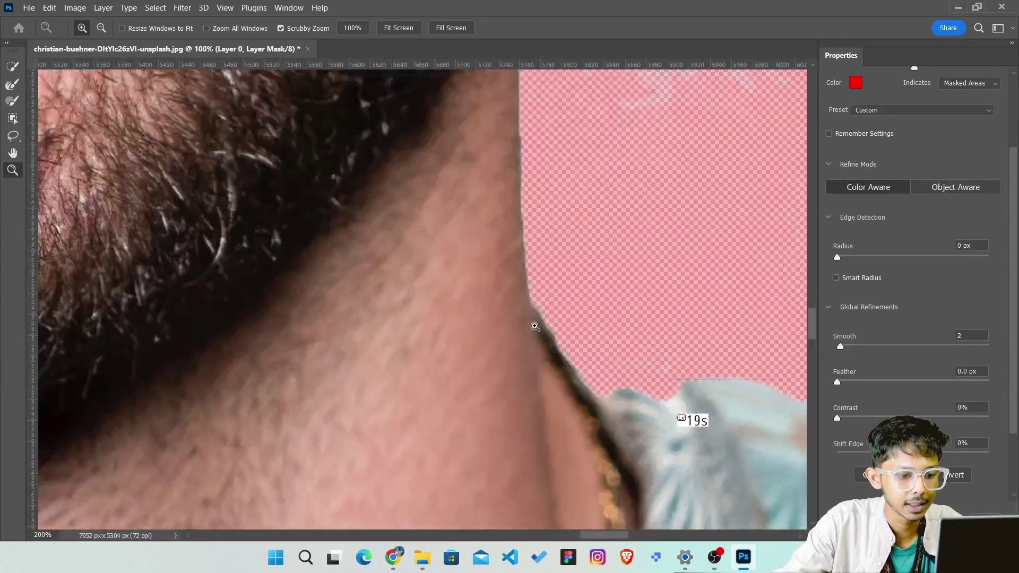
left_click(535, 326)
left_click(535, 326)
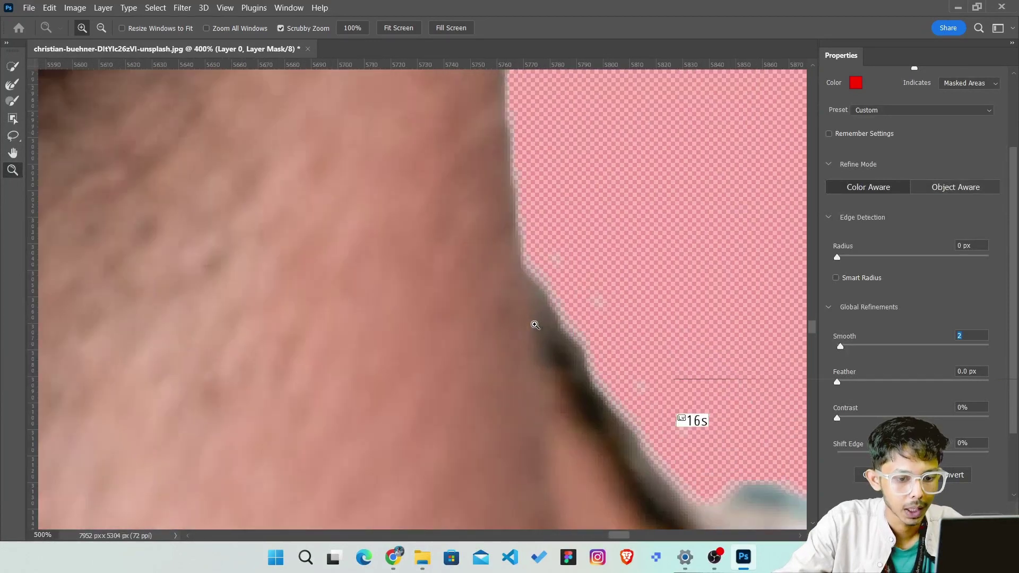
left_click(527, 271)
left_click(526, 221)
left_click(525, 220)
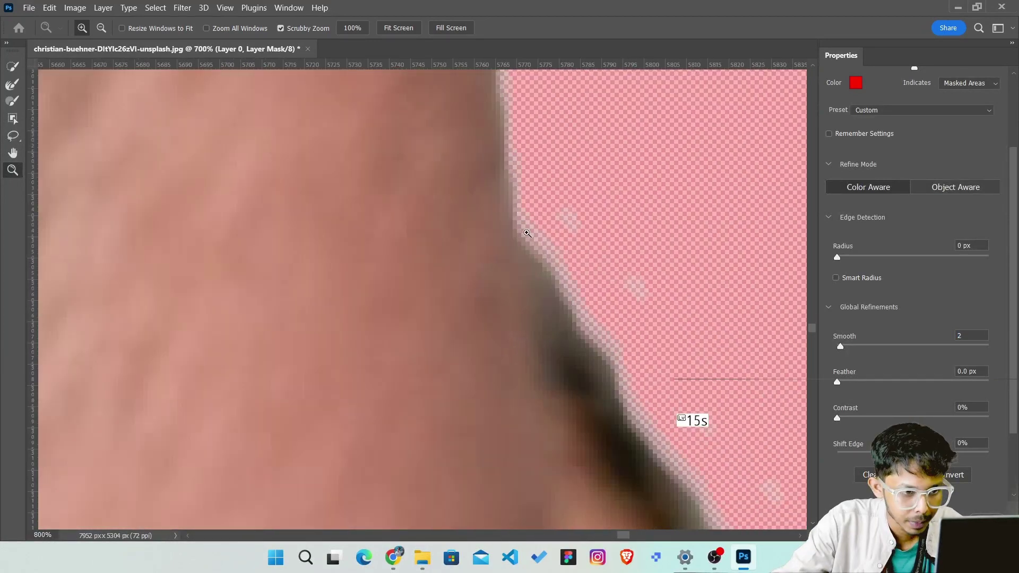
left_click(535, 256)
left_click(535, 256)
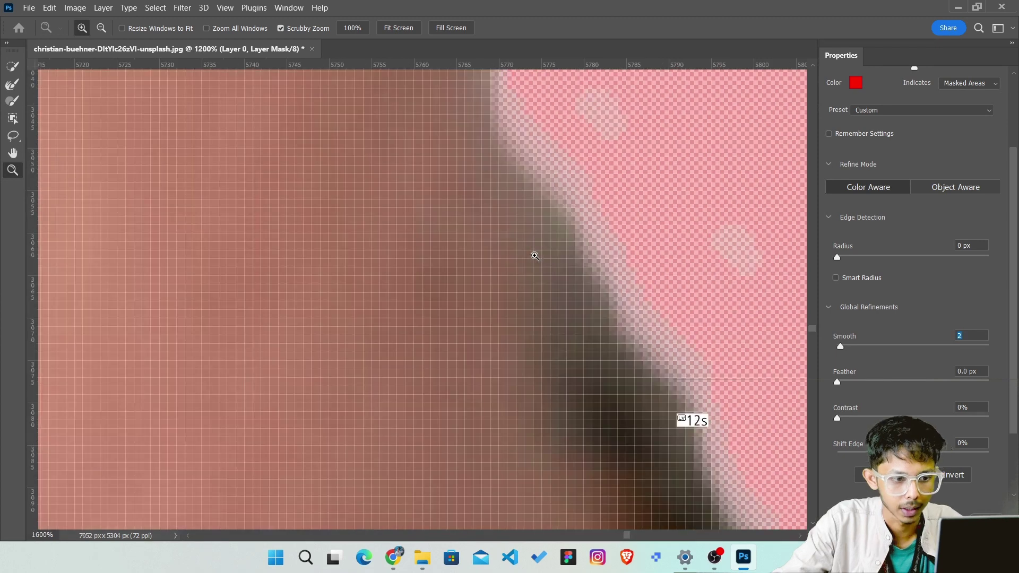
left_click(538, 255)
left_click(538, 254)
mouse_move(610, 242)
left_mouse_down()
mouse_move(641, 191)
mouse_move(611, 192)
mouse_move(643, 194)
left_mouse_up()
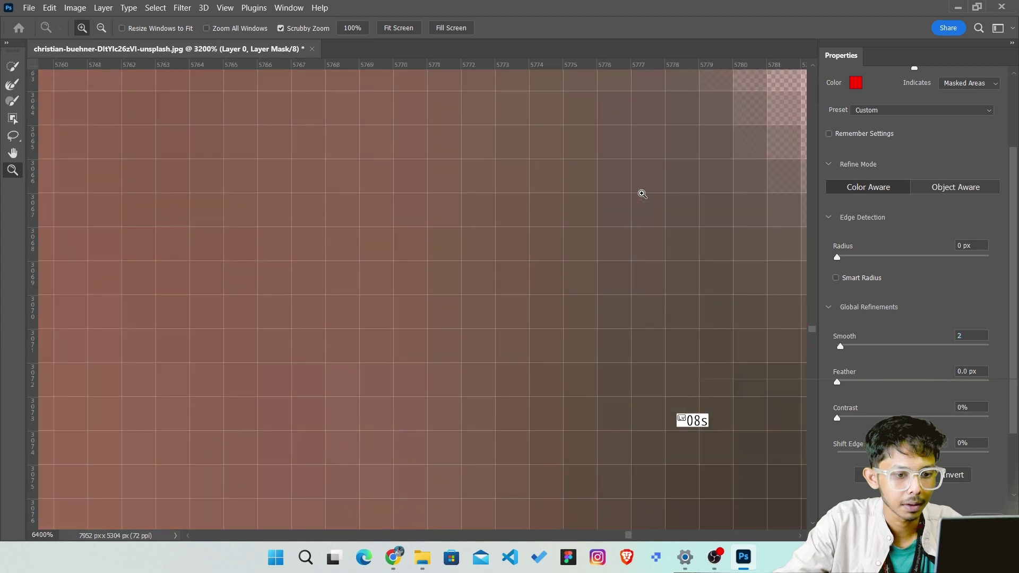
key("alt")
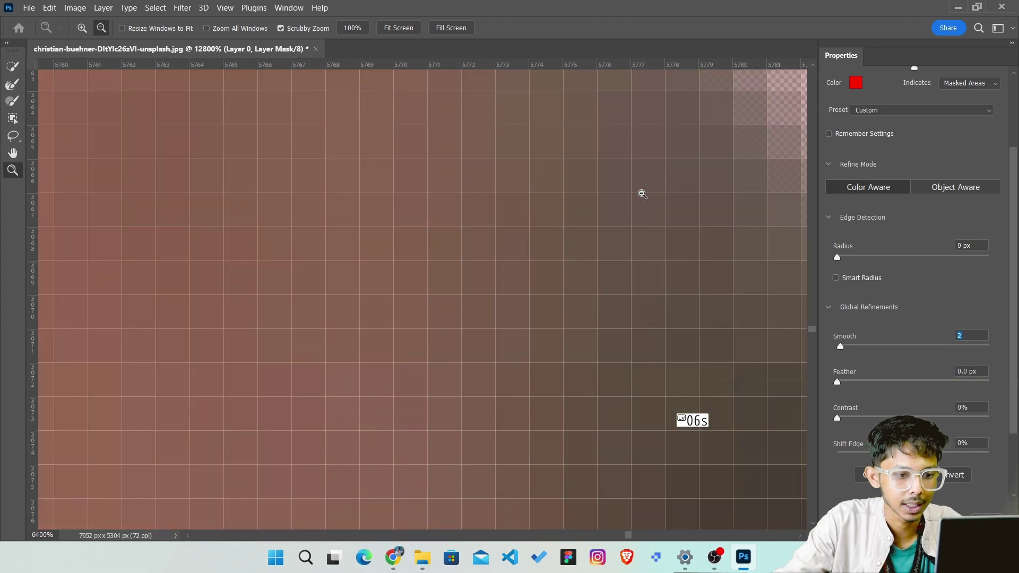
left_click_drag(643, 194, 609, 199)
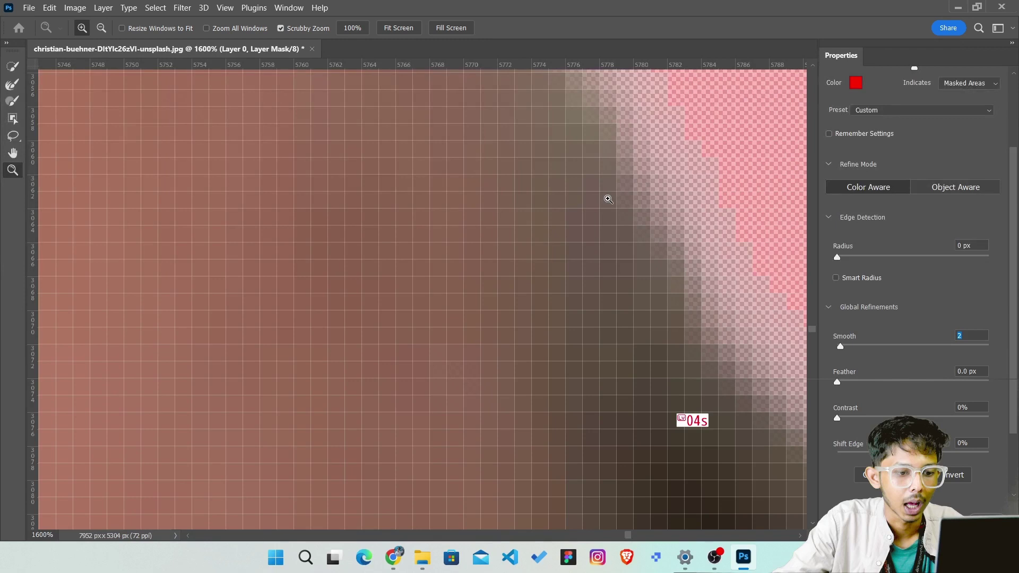
left_click(622, 228, "alt")
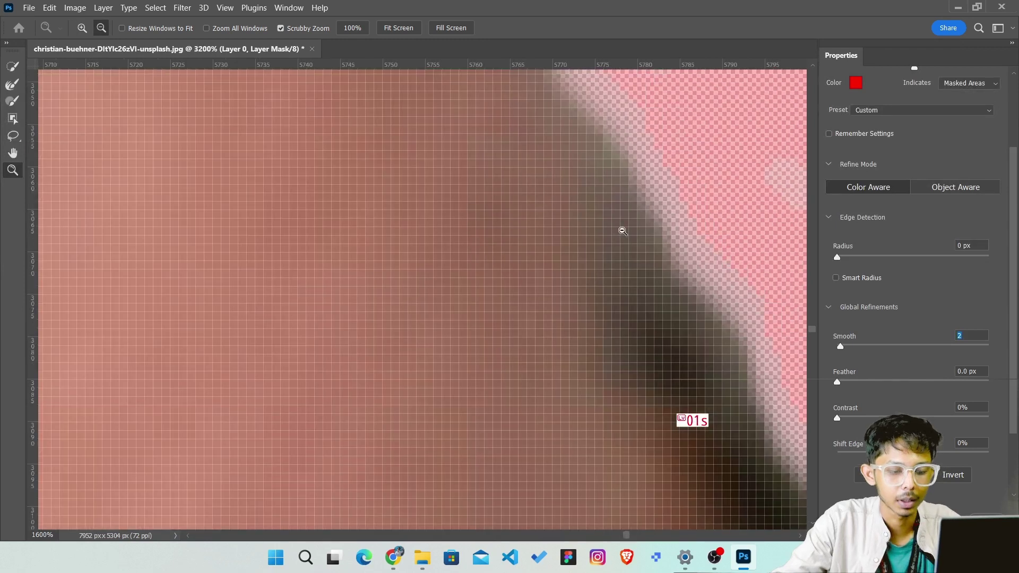
left_click(623, 231, "alt")
left_click(623, 231, "alt")
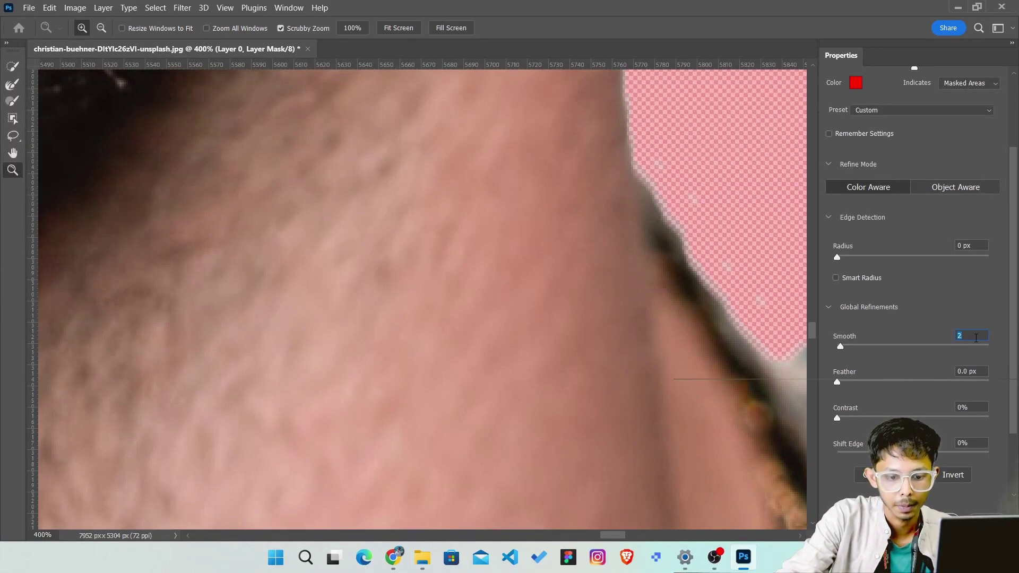
Step: Set the mask's Smooth value to 0 and place the blue-sky JPG from Downloads onto the canvas
type("0")
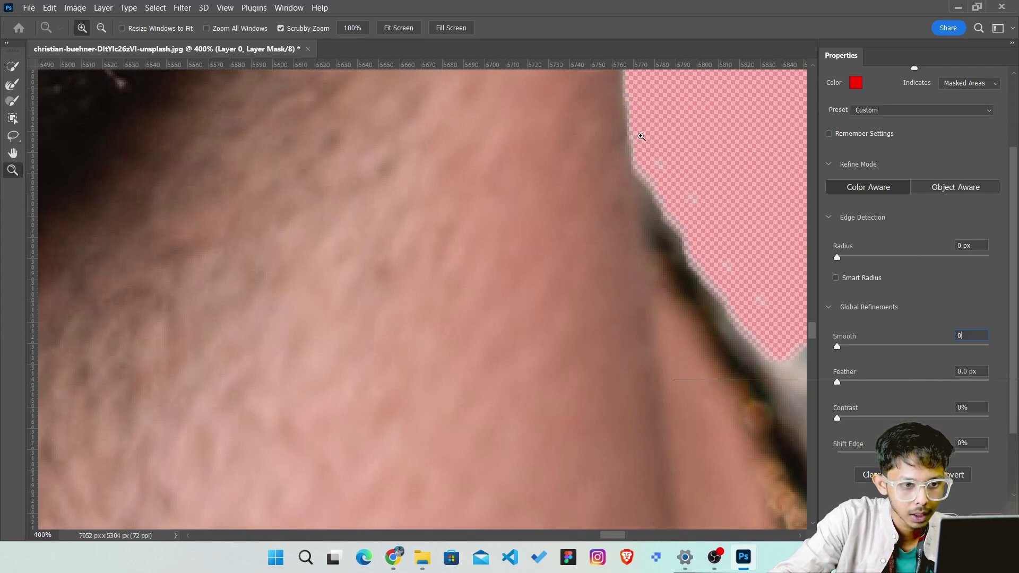
type("1")
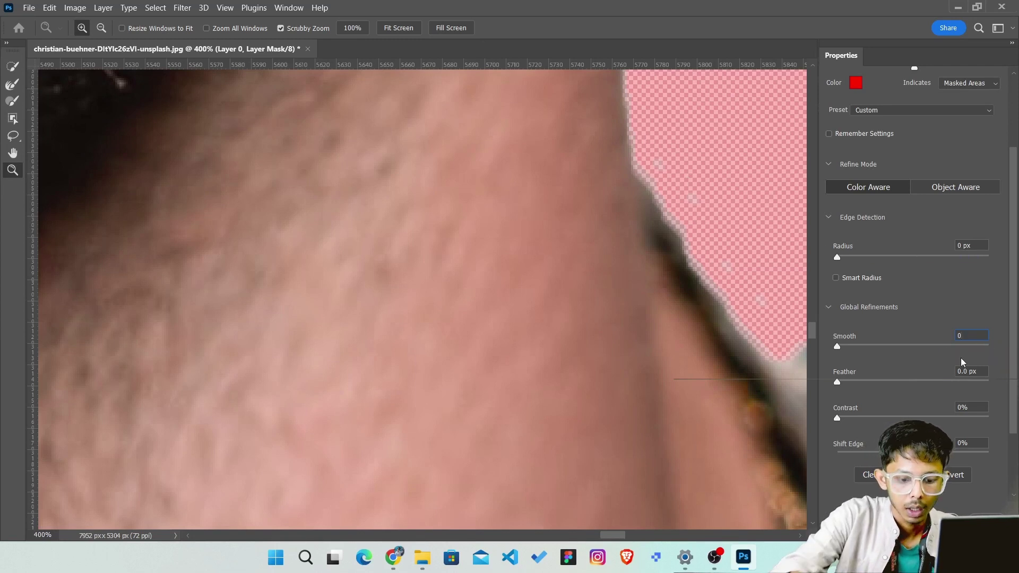
type("0")
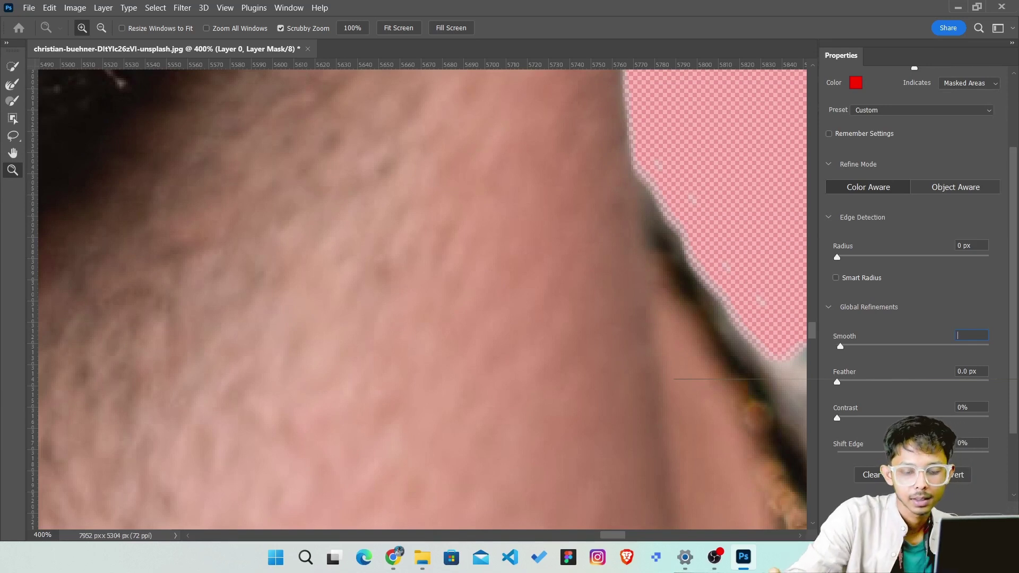
key("BackSpace")
key("BackSpace")
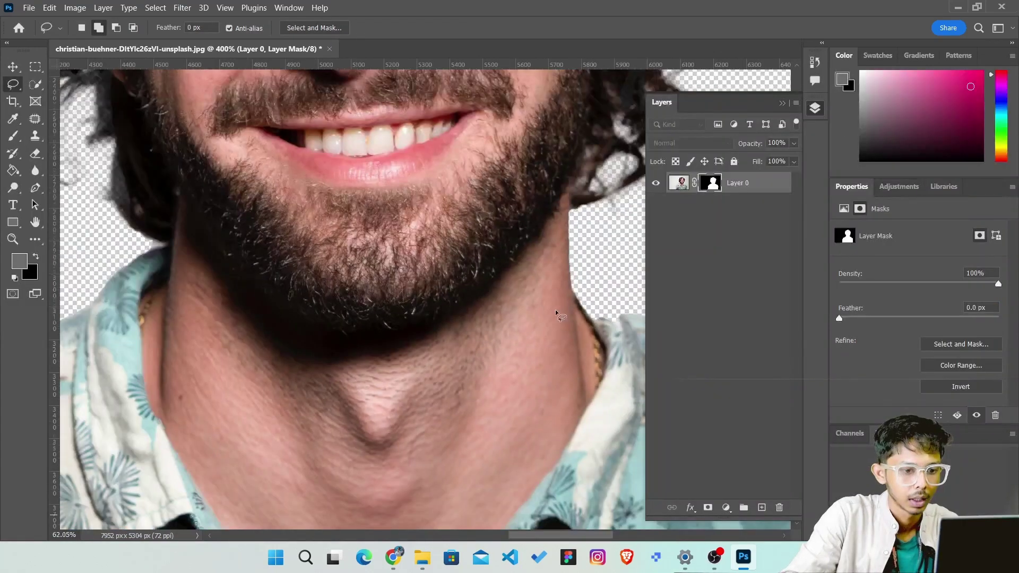
scroll(557, 315, "down", 5)
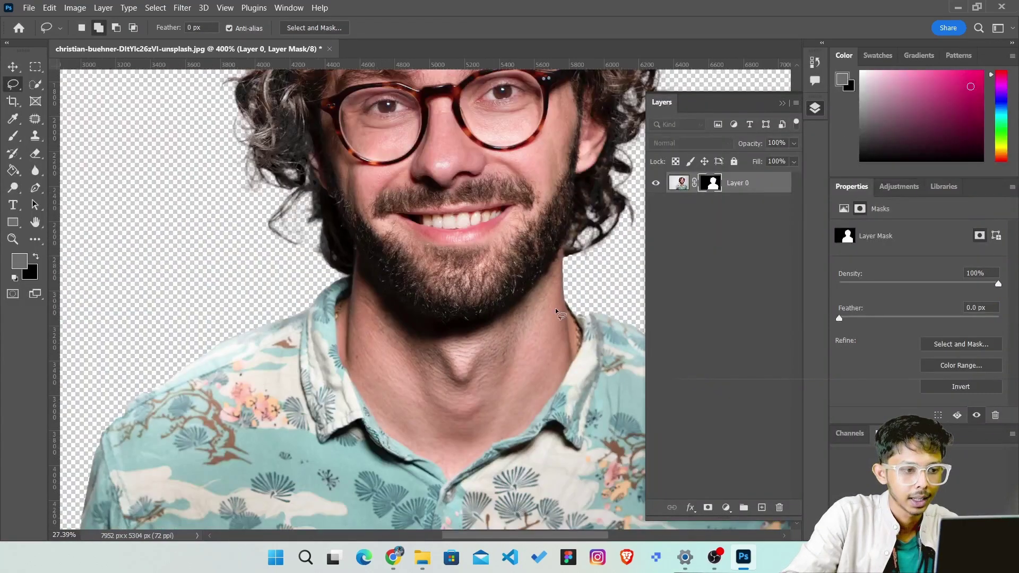
scroll(558, 265, "down", 3)
scroll(557, 212, "down", 3)
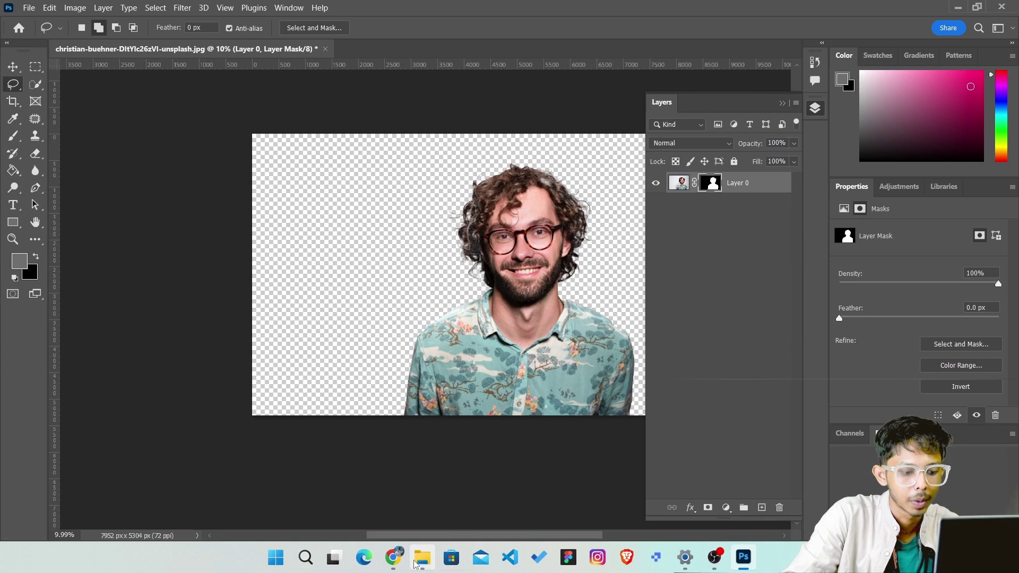
mouse_move(422, 558)
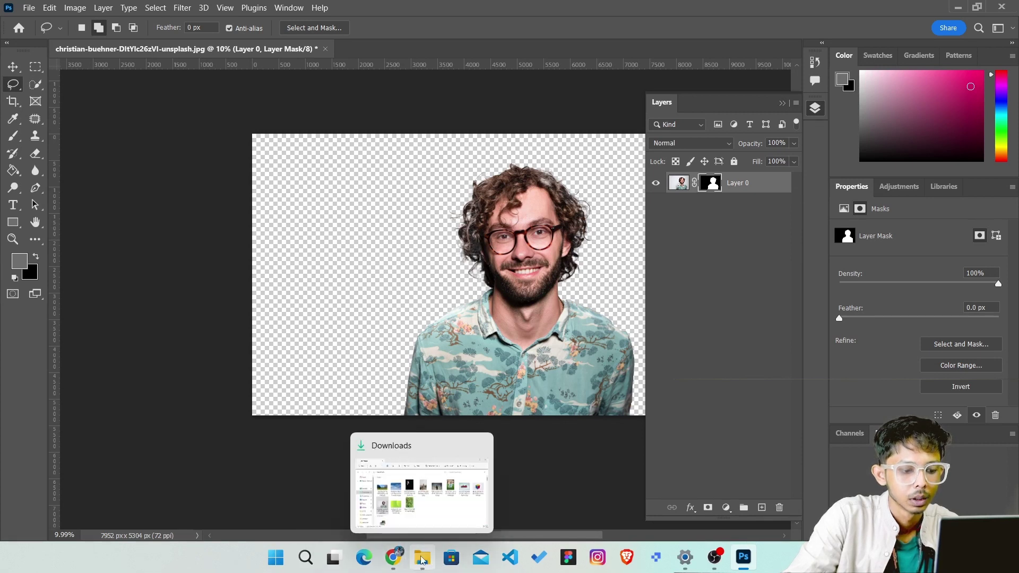
left_click(427, 529)
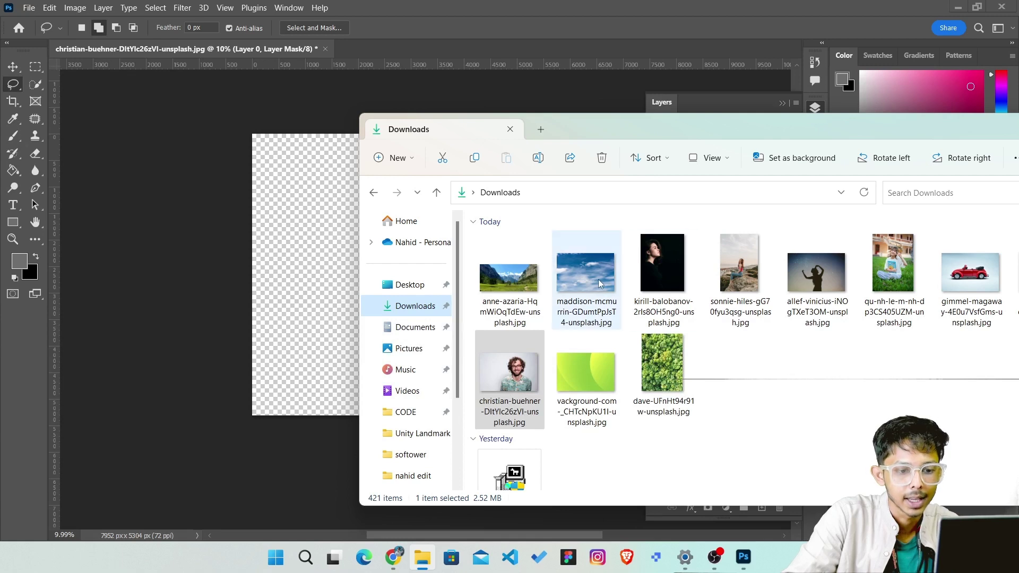
left_click_drag(599, 284, 315, 287)
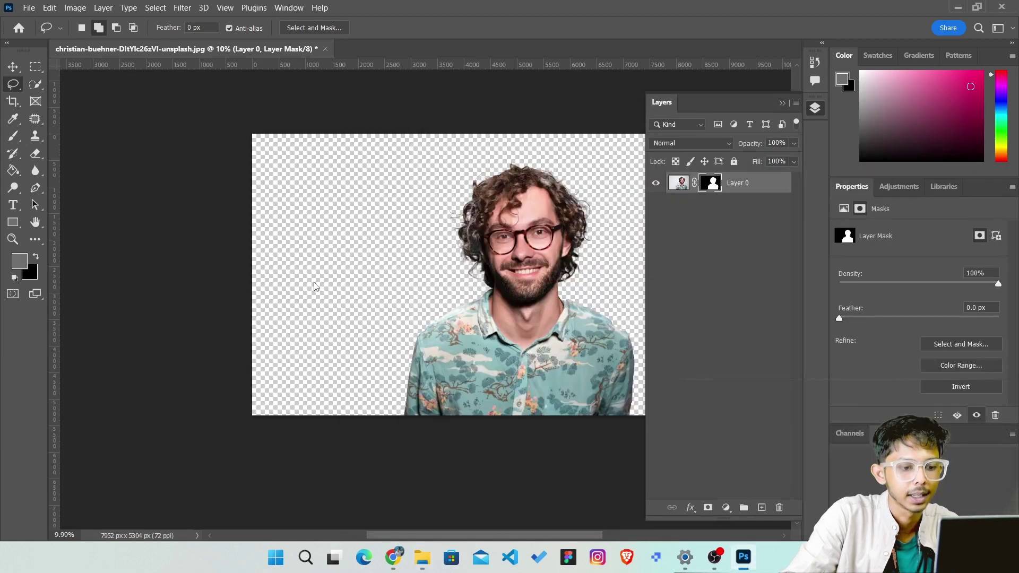
Step: Scale the sky photo past the canvas edges and move its layer below Layer 0
left_click(781, 103)
left_click_drag(599, 183, 687, 124)
left_click_drag(326, 367, 250, 417)
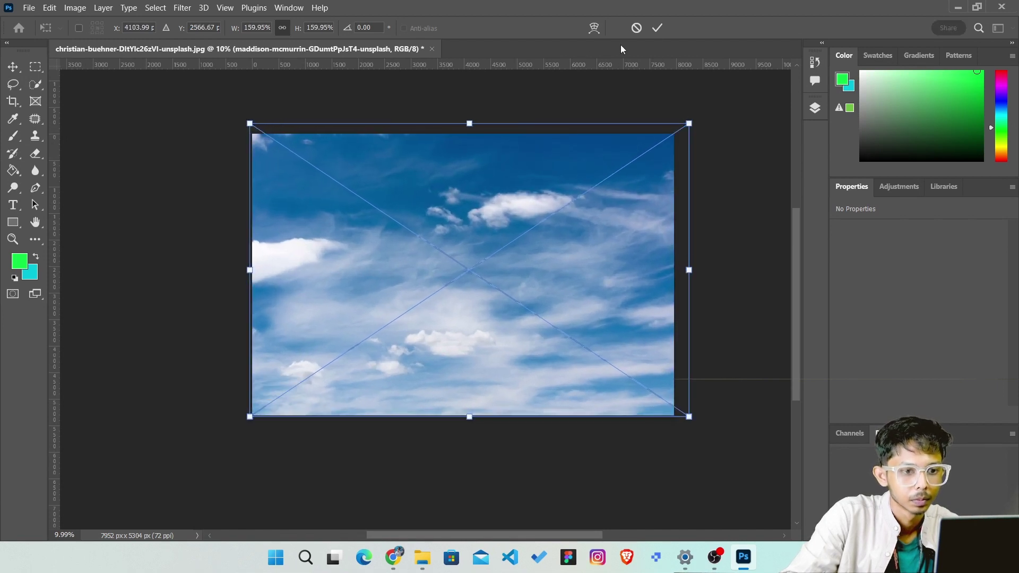
left_click(657, 27)
left_click(815, 108)
left_click_drag(706, 183, 703, 215)
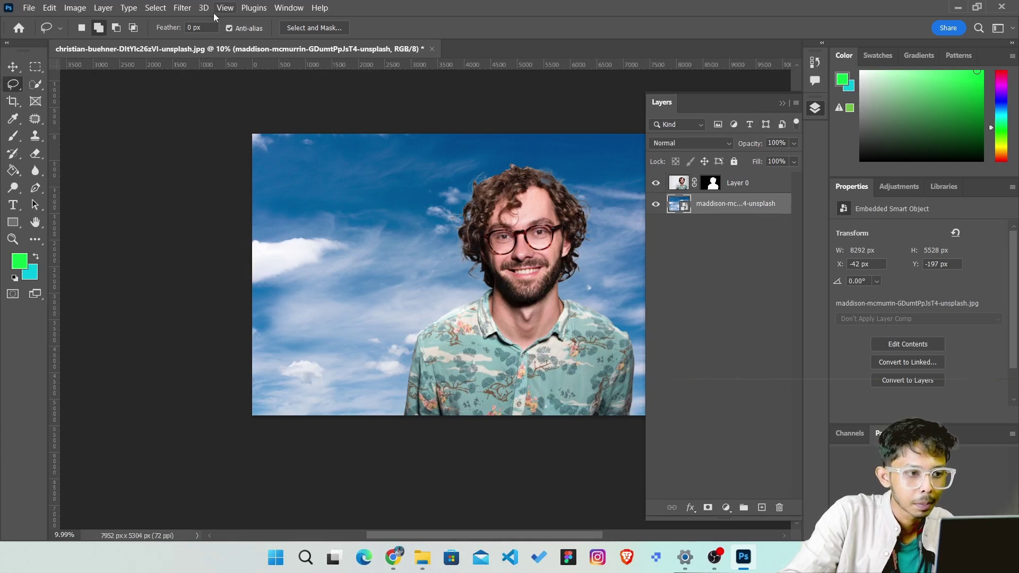
Step: Apply a Gaussian Blur smart filter to the sky and readjust its radius
left_click(176, 12)
mouse_move(189, 167)
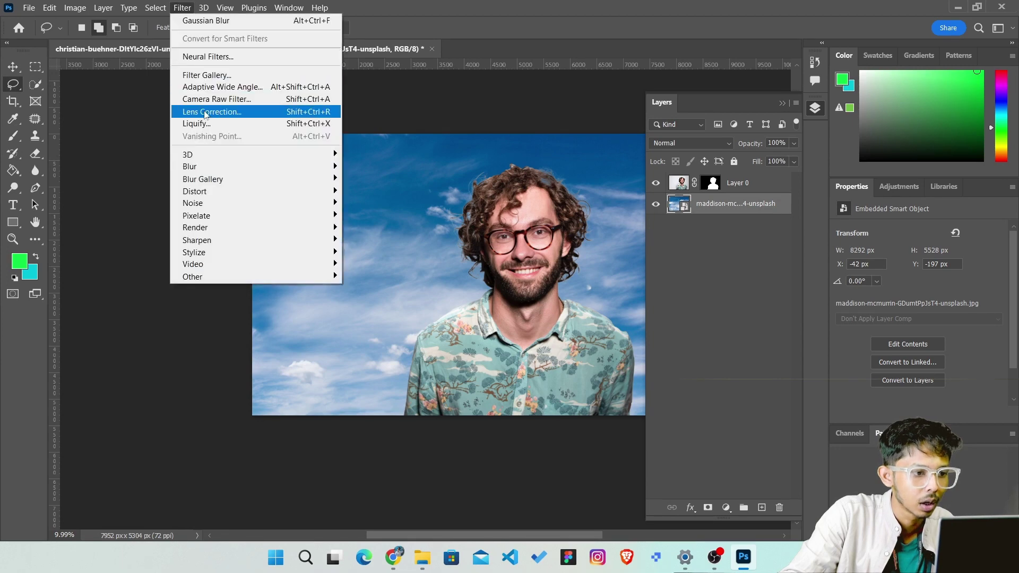
left_click(377, 215)
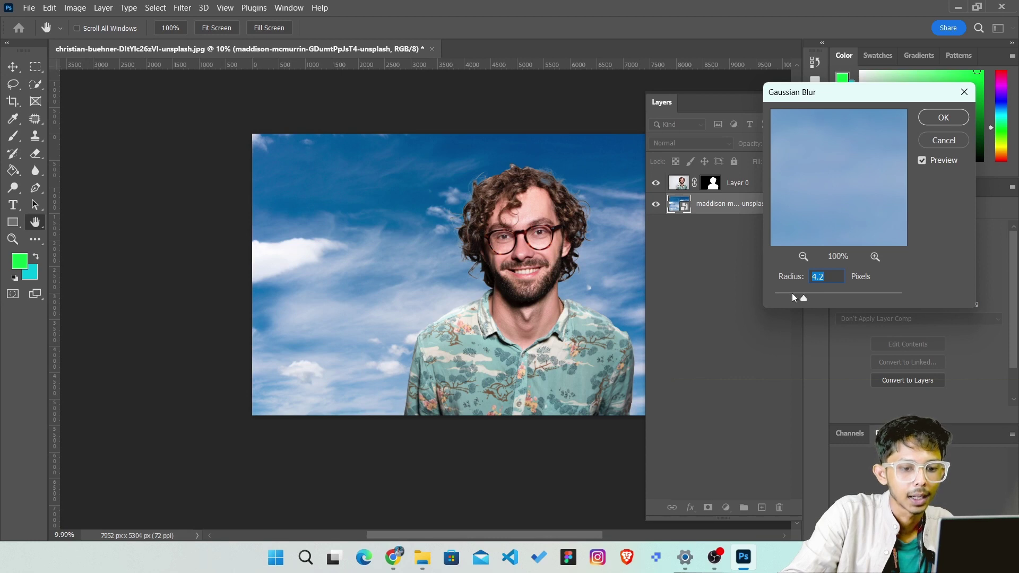
left_click(944, 118)
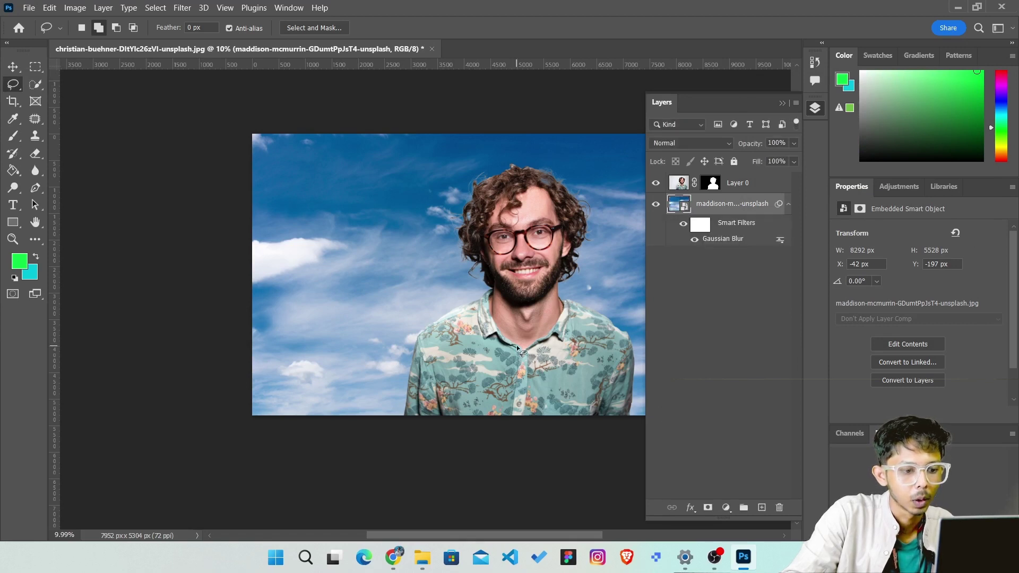
left_click(783, 103)
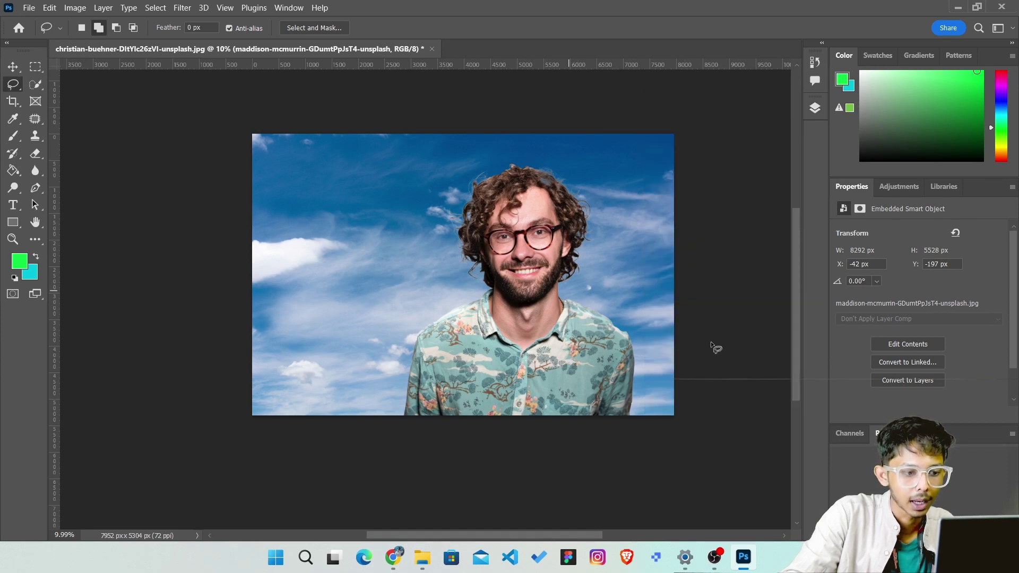
left_click(815, 107)
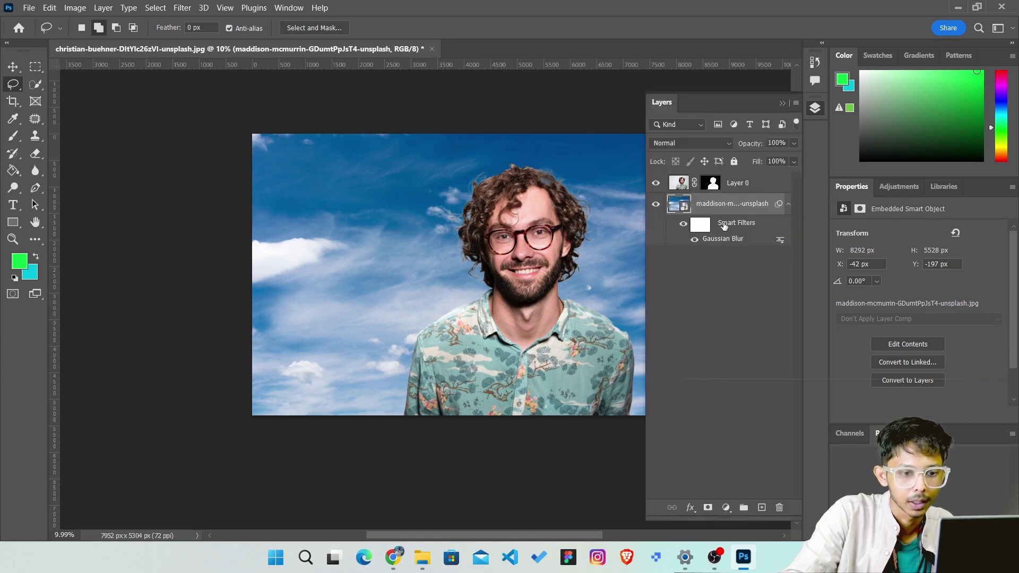
double_click(715, 239)
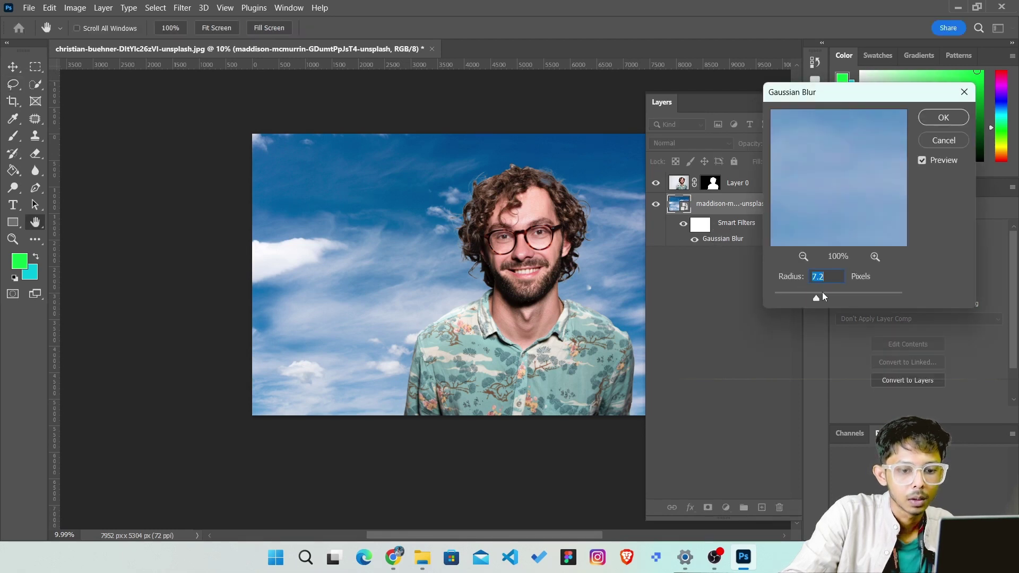
left_click(943, 117)
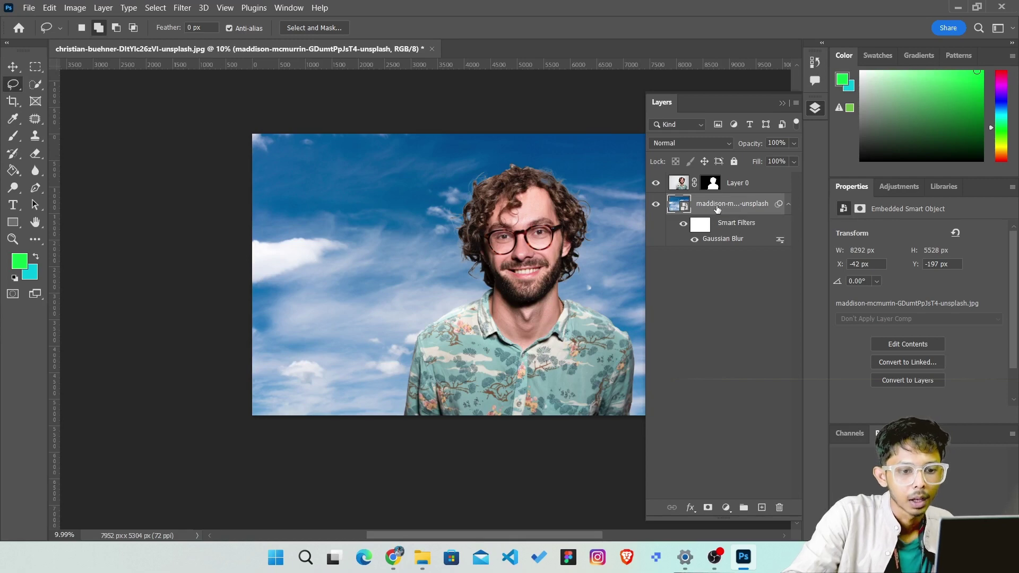
Step: Rasterize the sky layer, blur it with a 31.8 Gaussian Blur radius, then select Layer 0
right_click(718, 209)
left_click(761, 276)
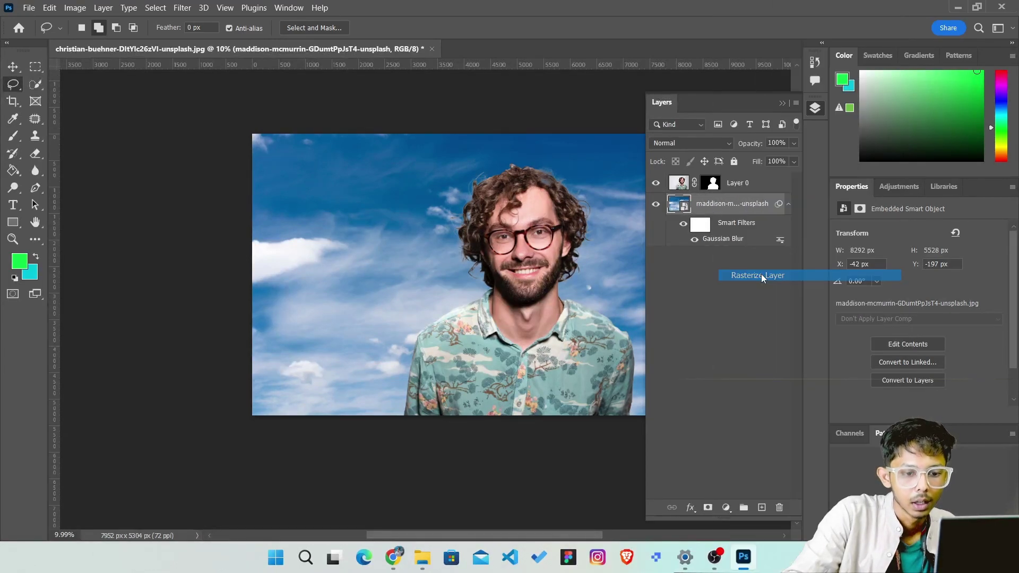
left_click(182, 7)
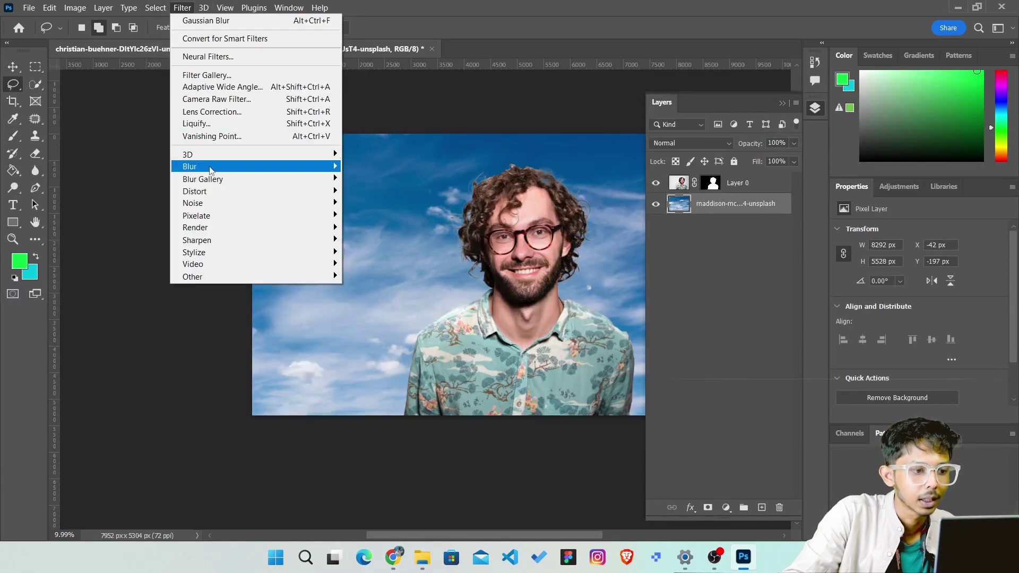
mouse_move(190, 167)
left_click(377, 215)
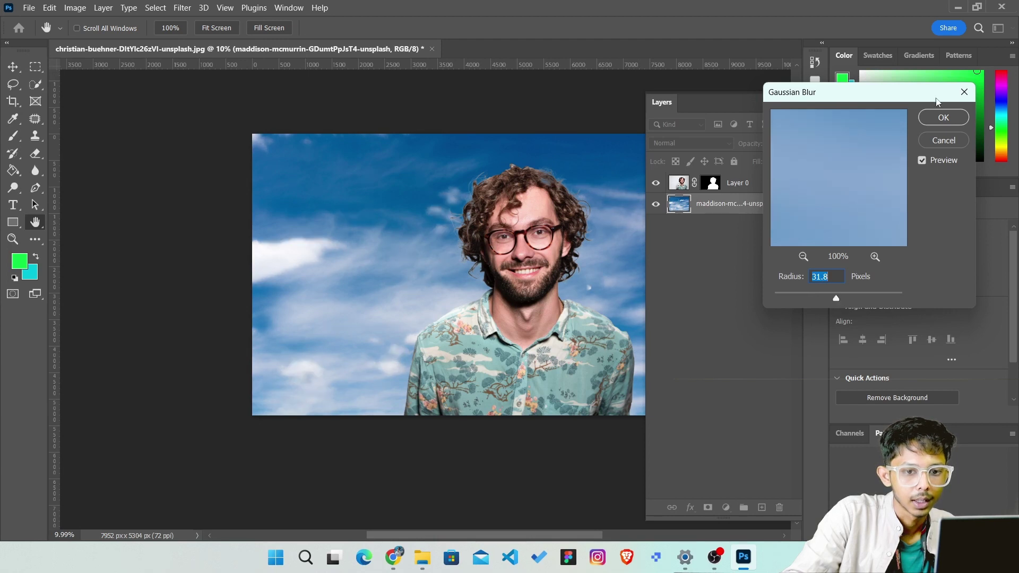
left_click(944, 118)
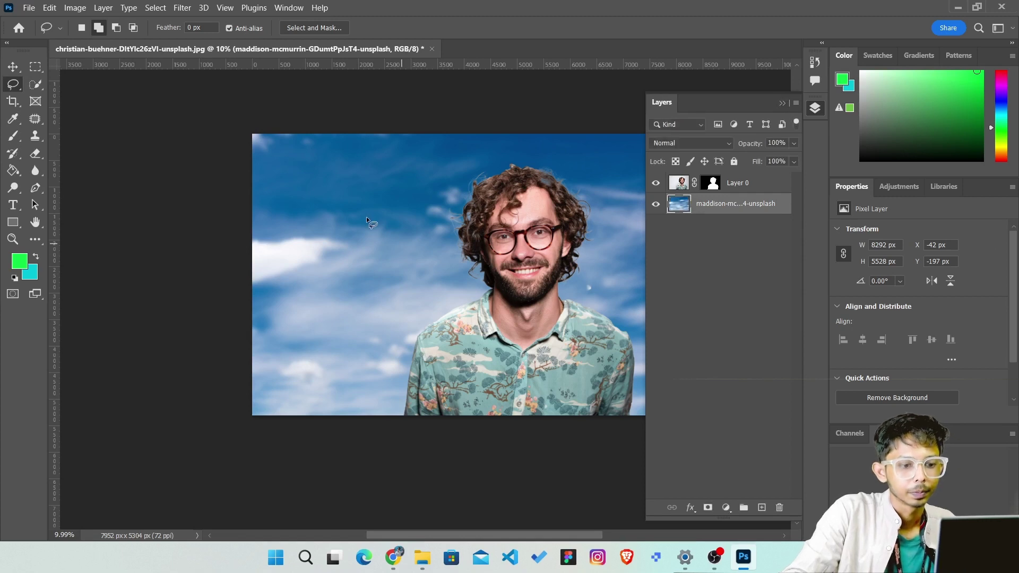
left_click(737, 185)
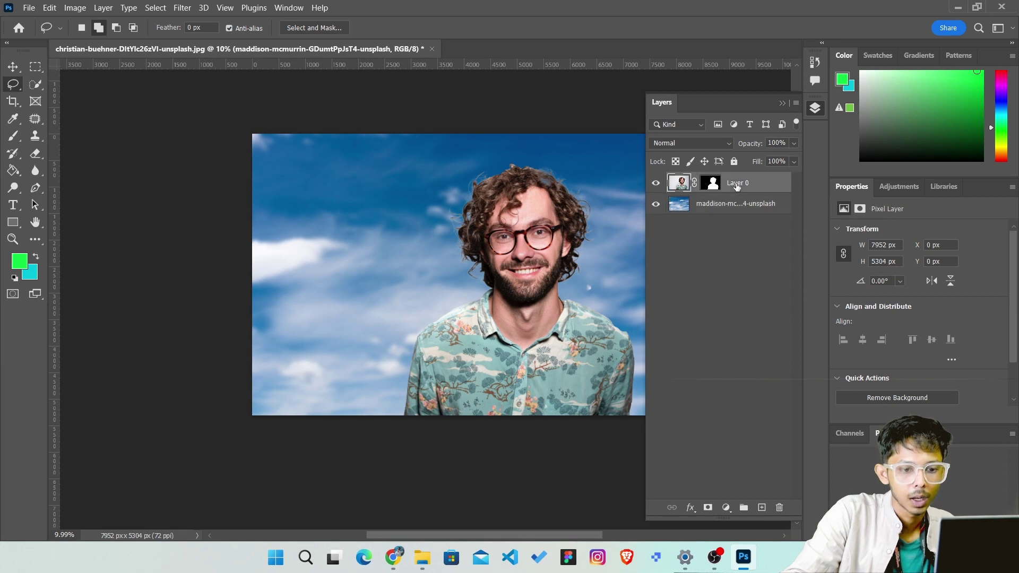
Step: Add a Color Lookup adjustment layer using the Crisp_Winter.look 3DLUT file
left_click(726, 508)
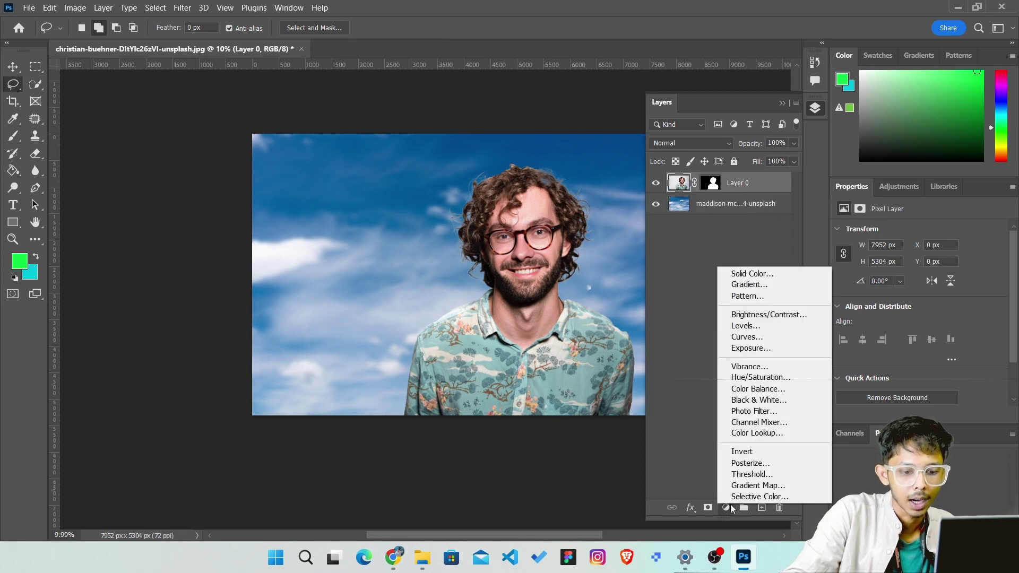
left_click(750, 433)
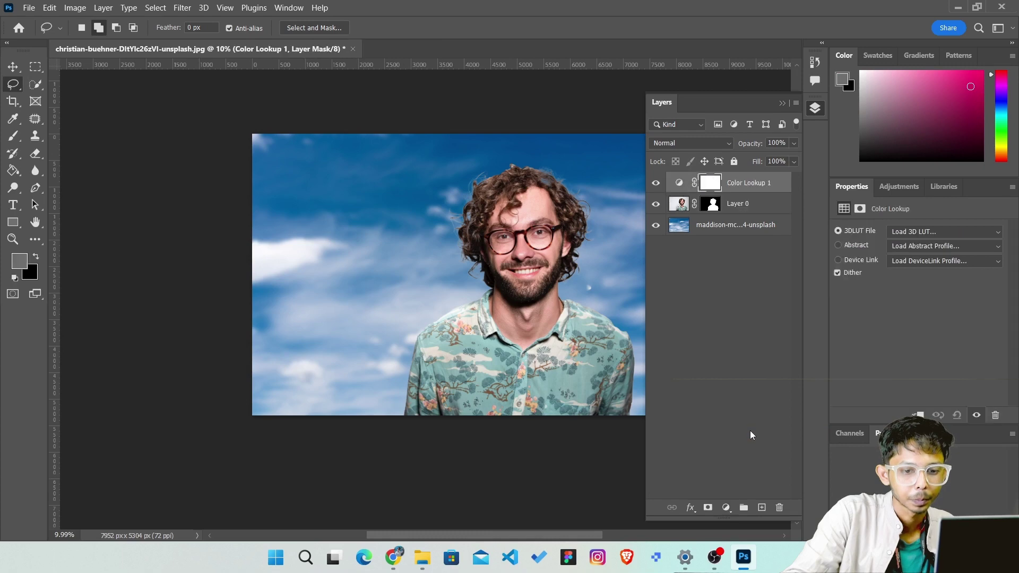
left_click(909, 231)
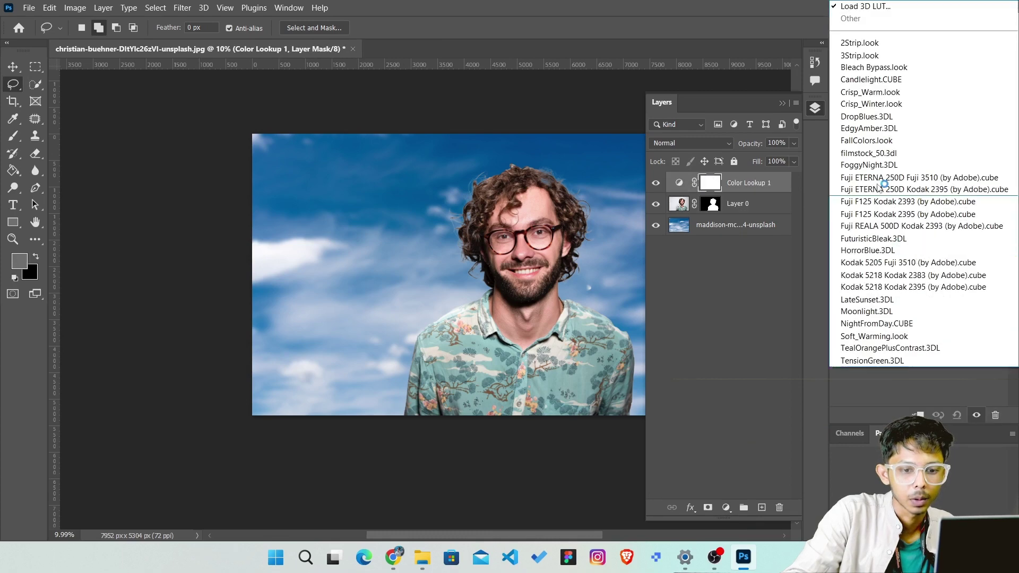
left_click(871, 82)
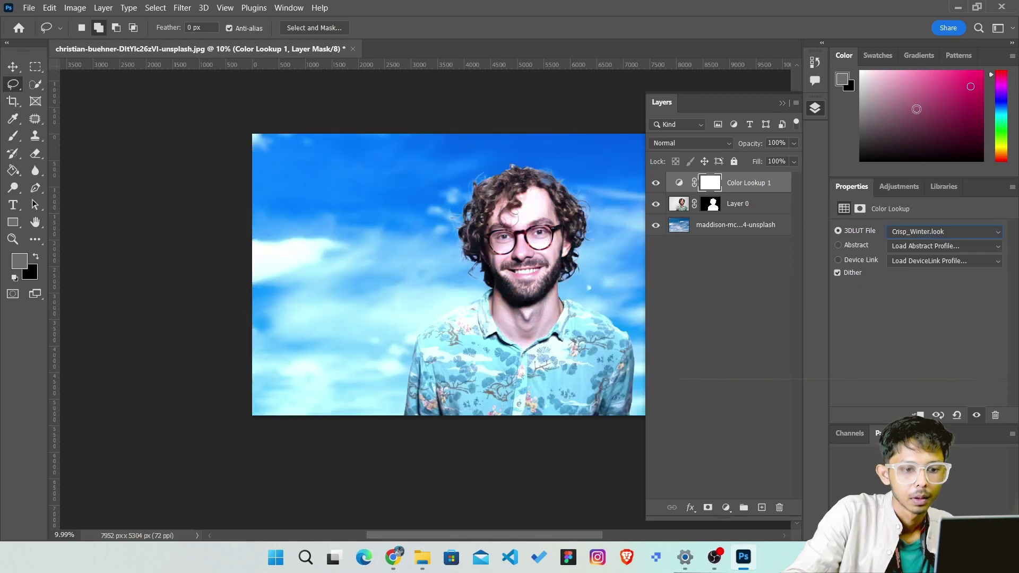
left_click(816, 108)
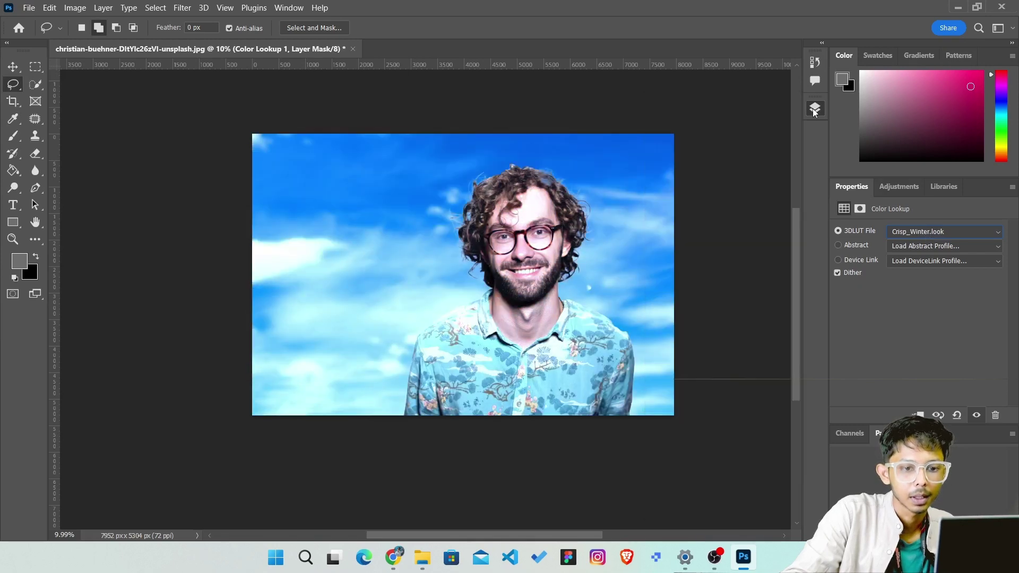